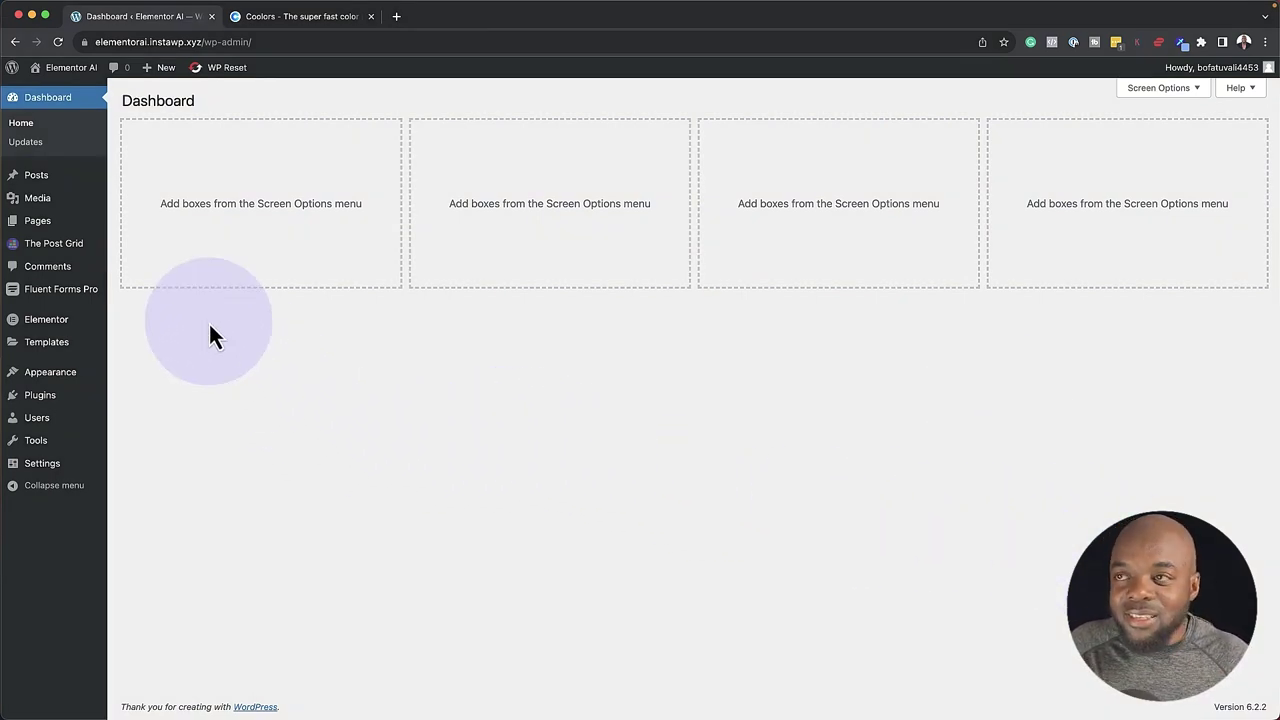
Create a new page titled "Colors" and open it for editing with Elementor
mouse_move(55, 232)
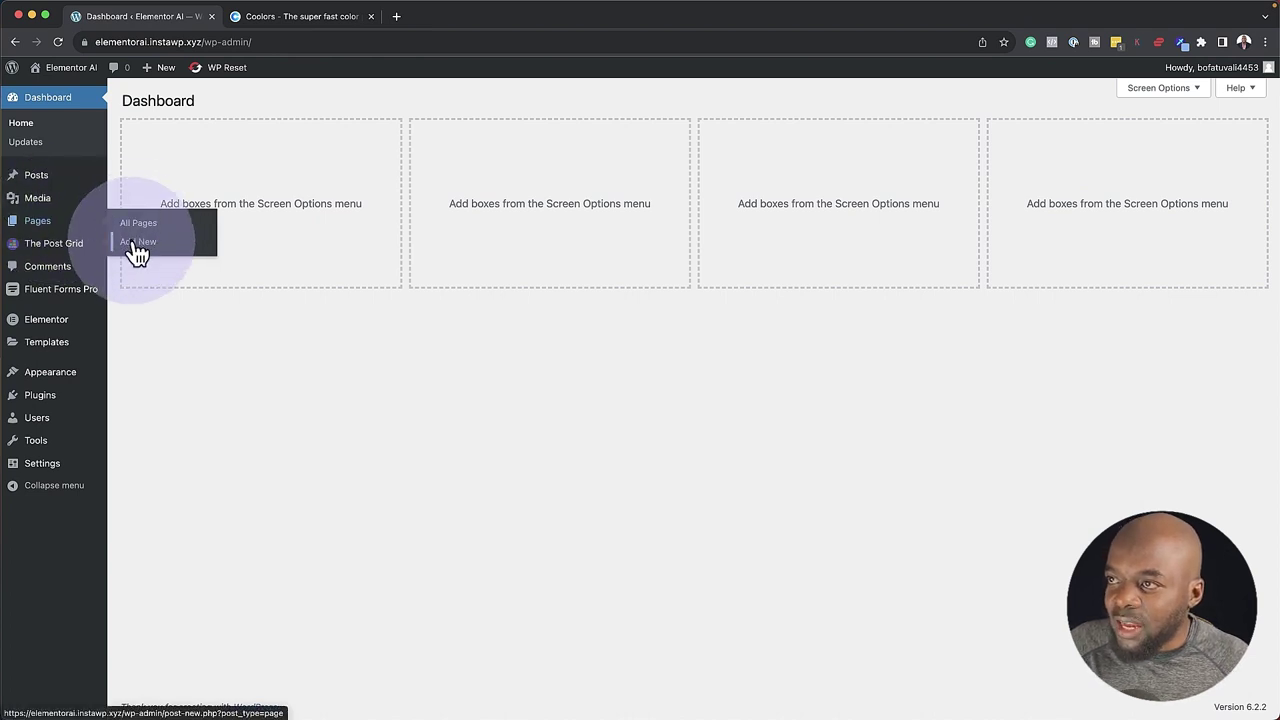
left_click(132, 243)
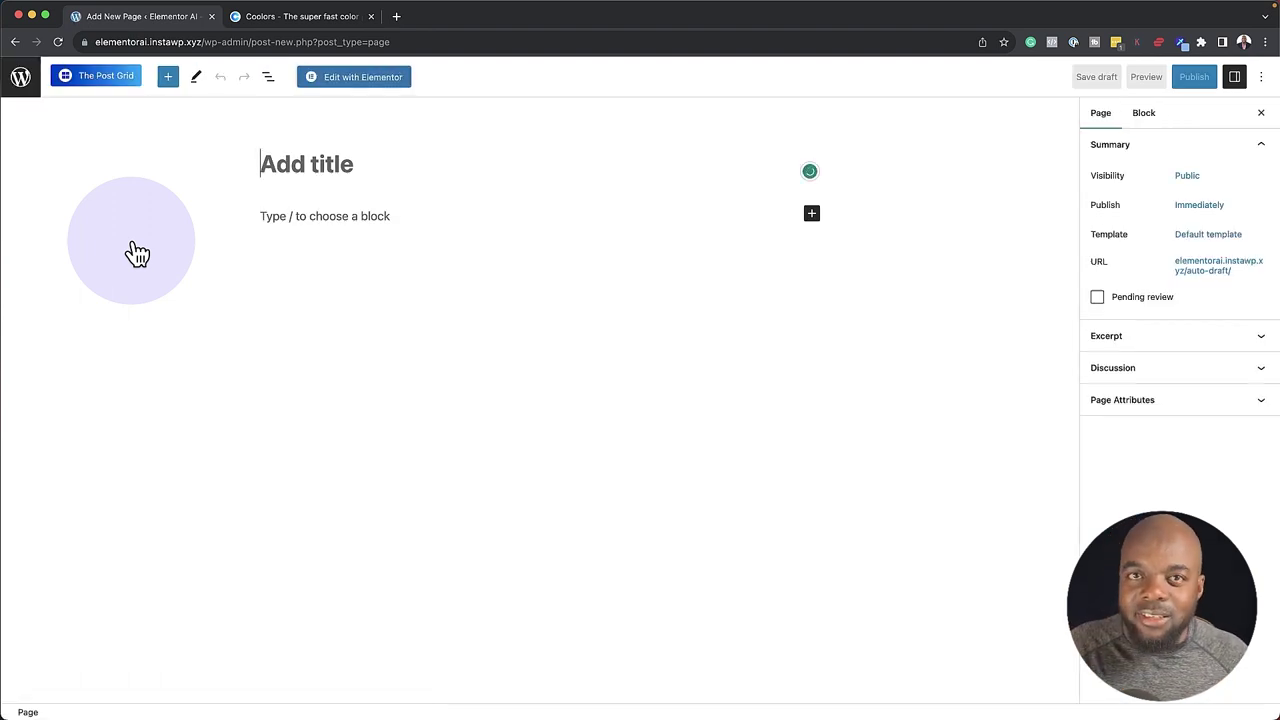
left_click(284, 170)
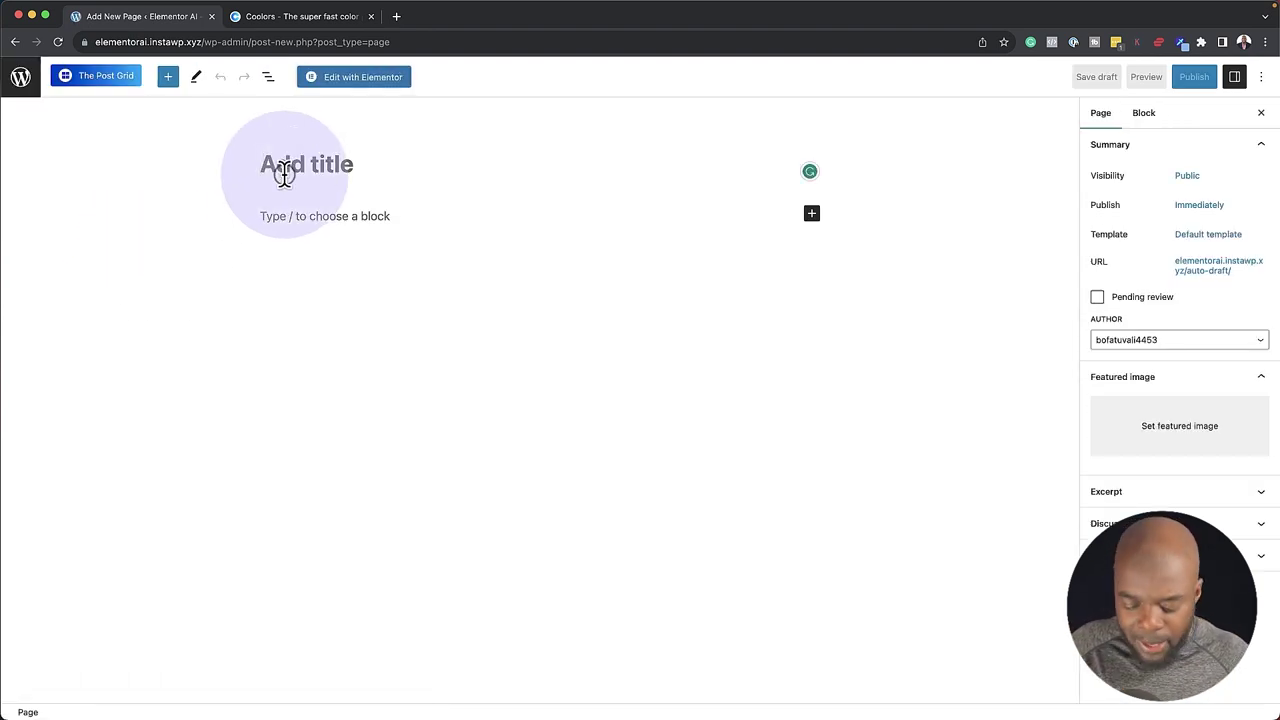
type("Colo")
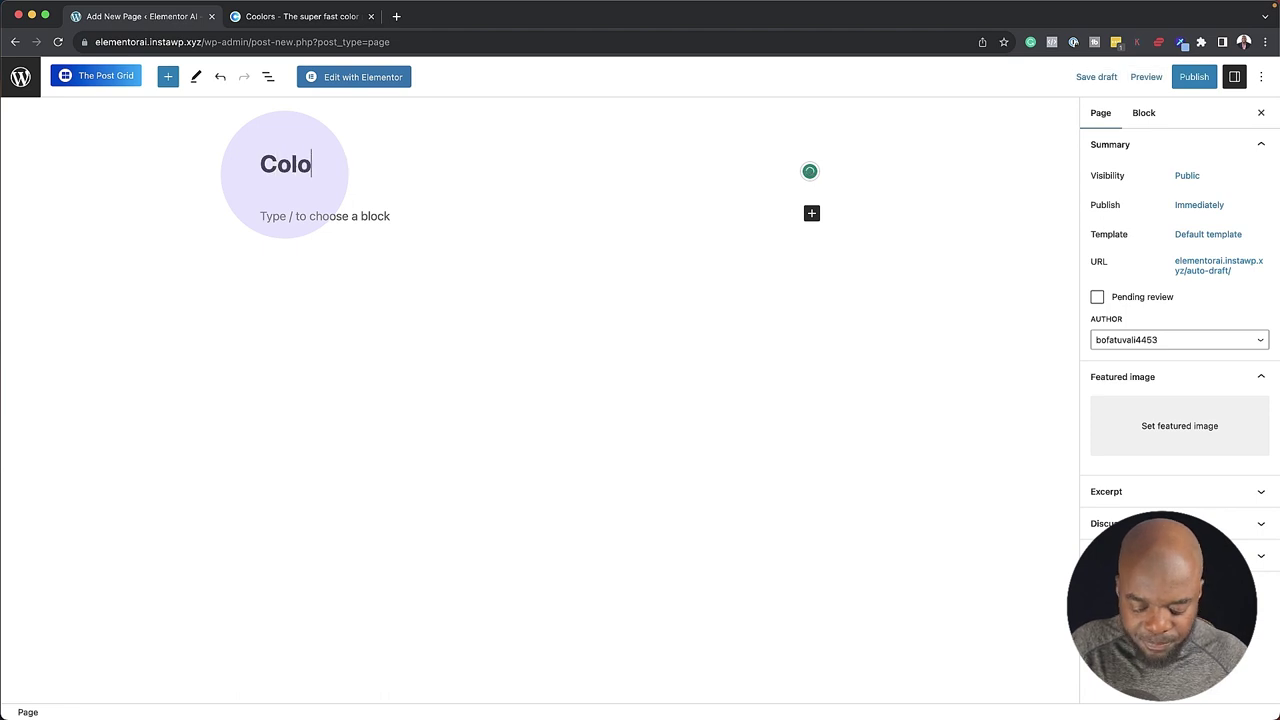
type("rs")
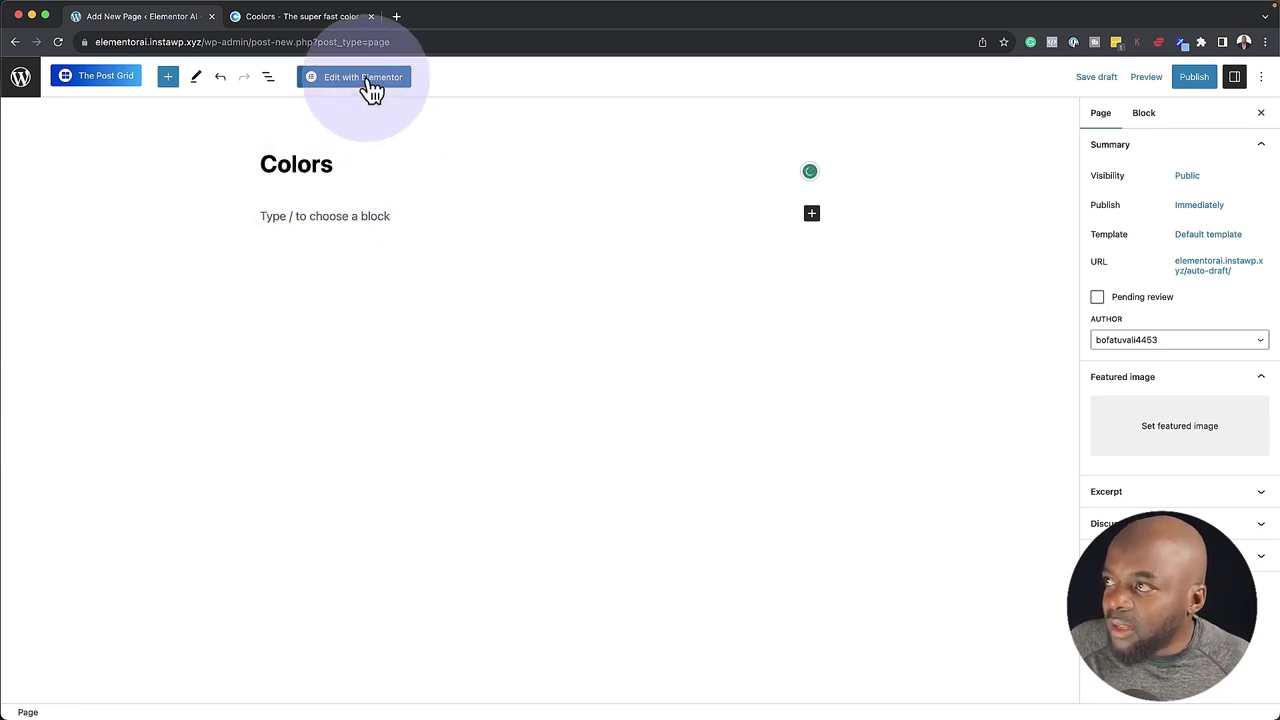
left_click(370, 88)
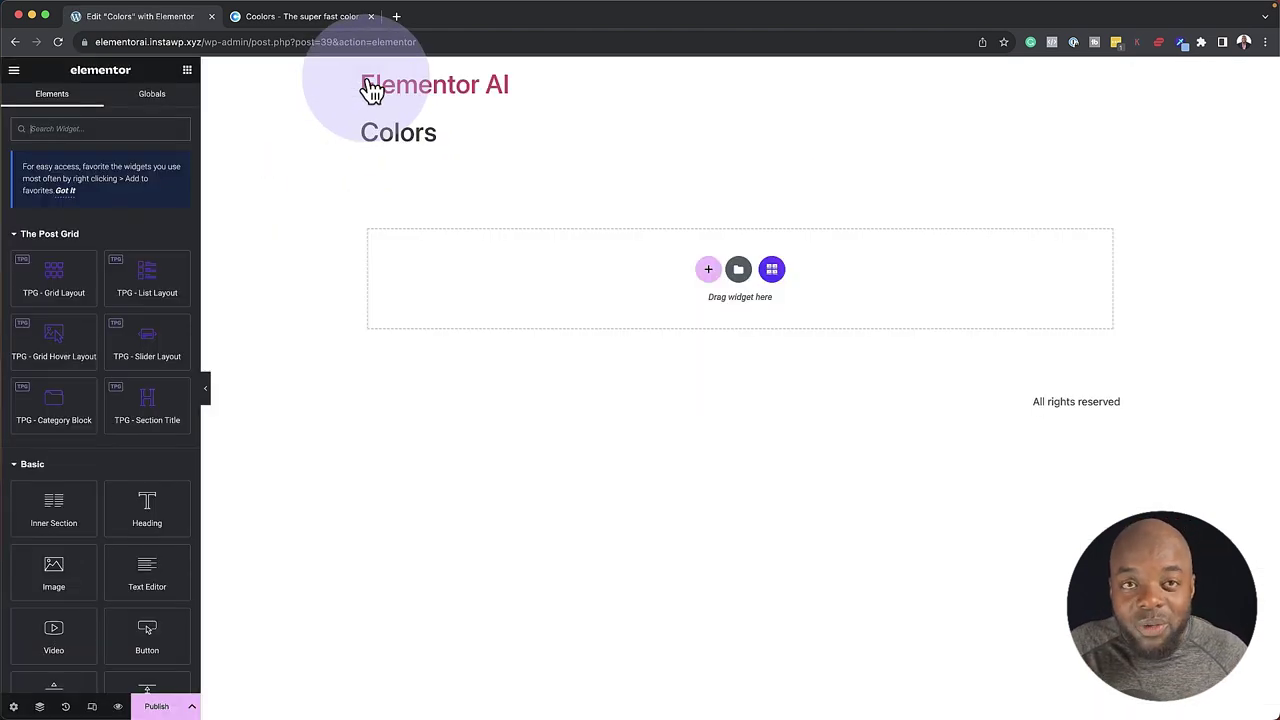
Open the Global Colors settings in Elementor's Site Settings
left_click(15, 78)
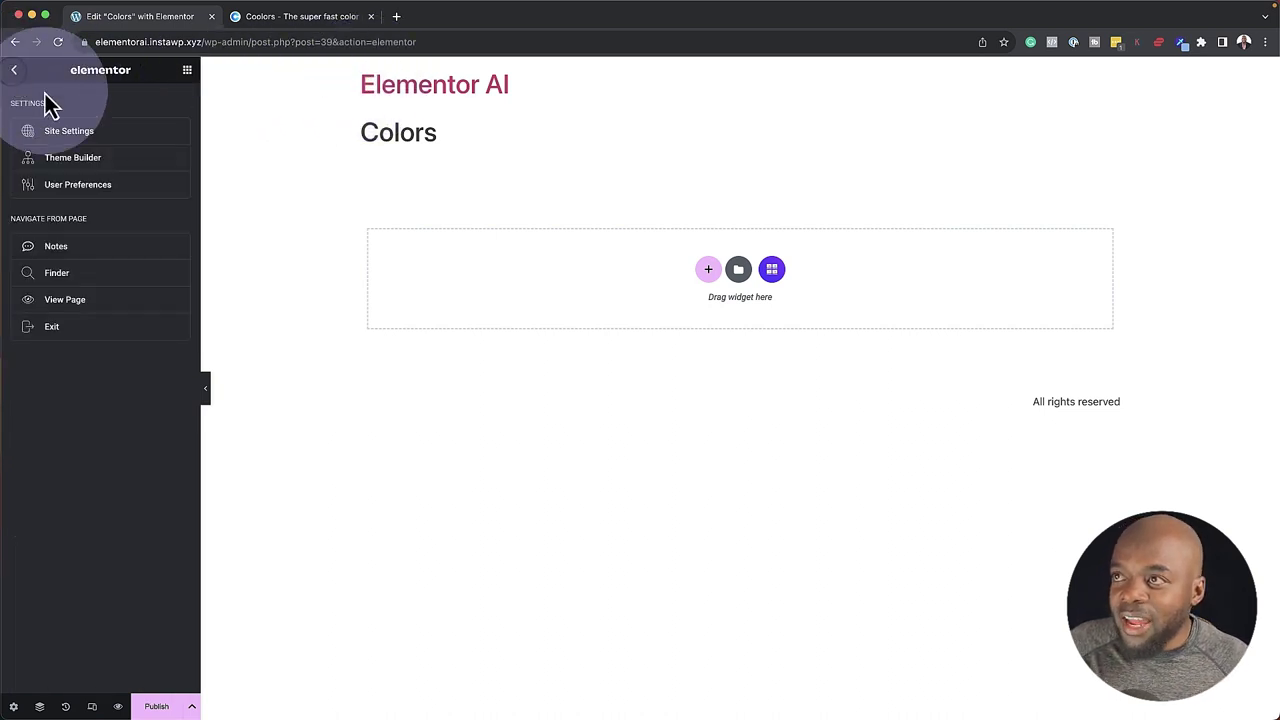
left_click(116, 135)
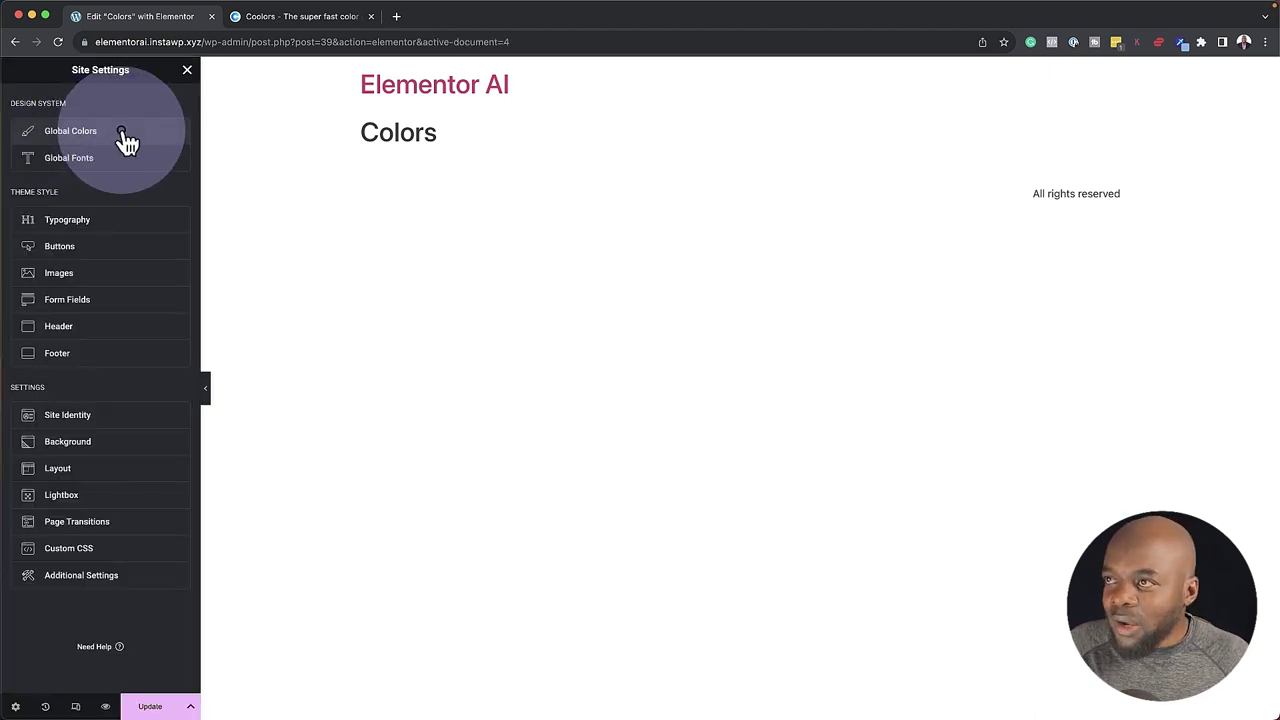
left_click(122, 135)
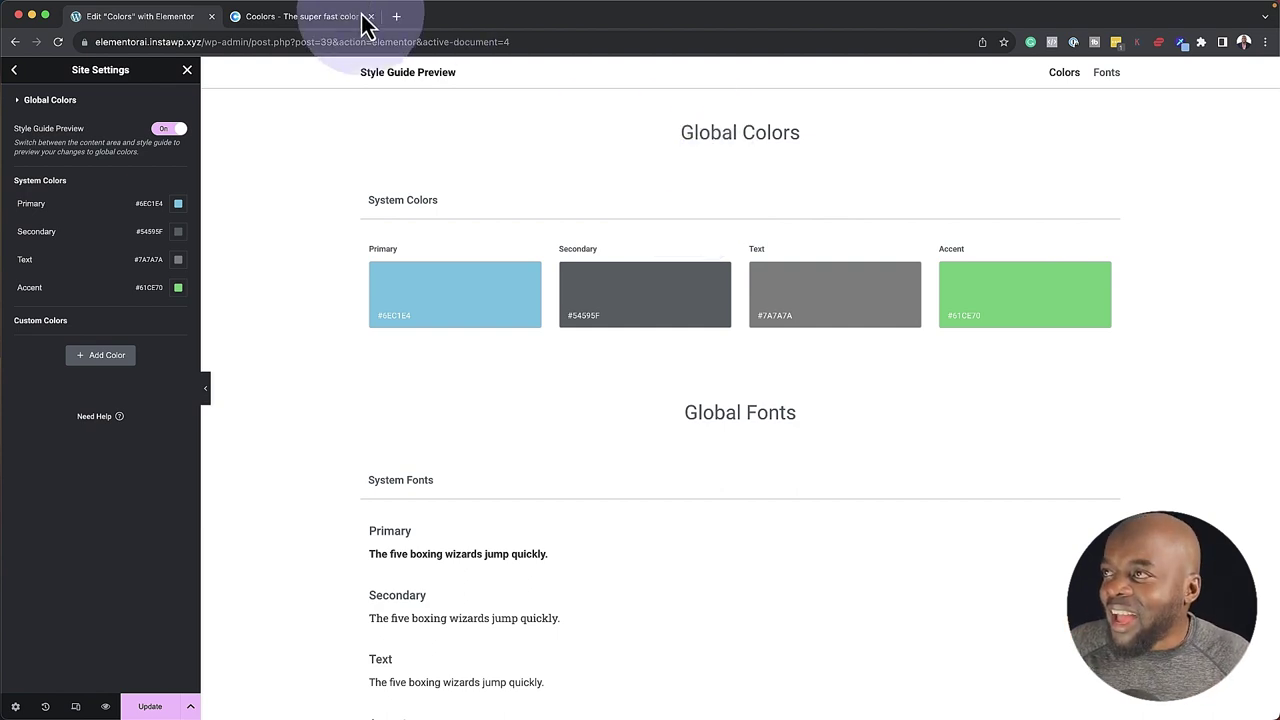
Switch to Coolors, start the palette generator and keep generating palettes until reaching the green one with D0F1BF, B6D7B9, 9ABD97 and 646536
left_click(318, 18)
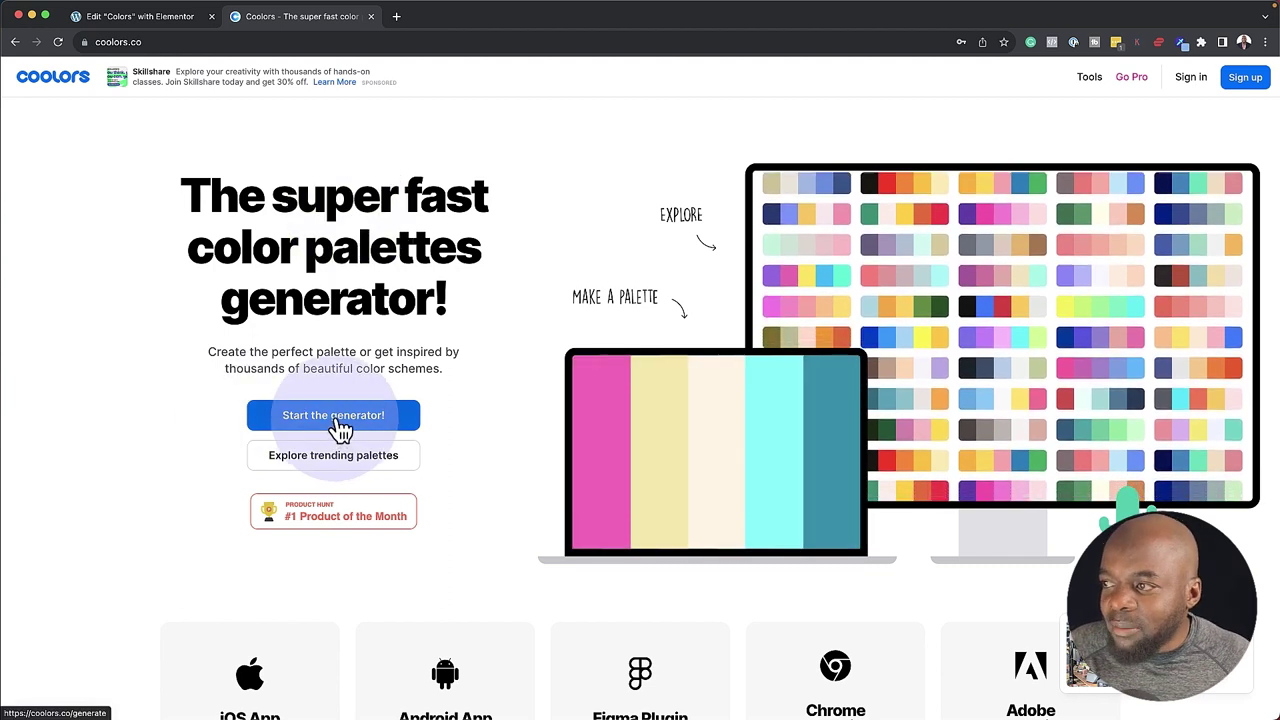
left_click(333, 415)
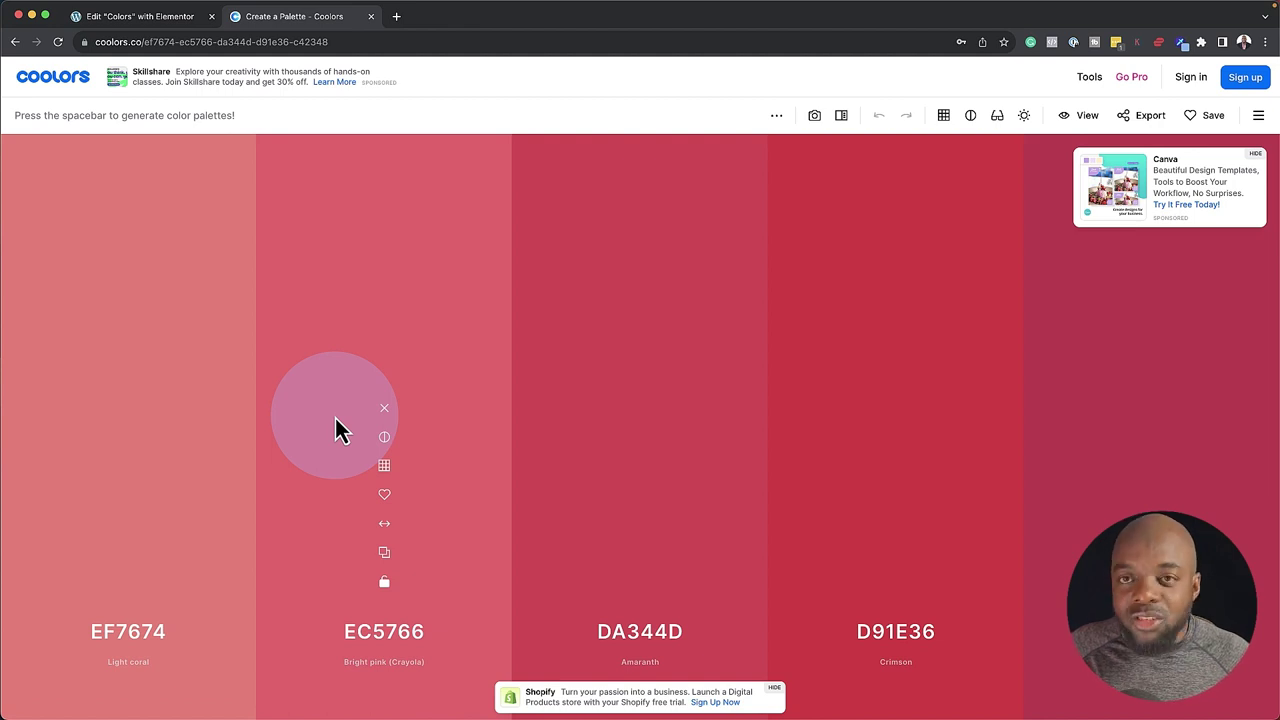
key("space")
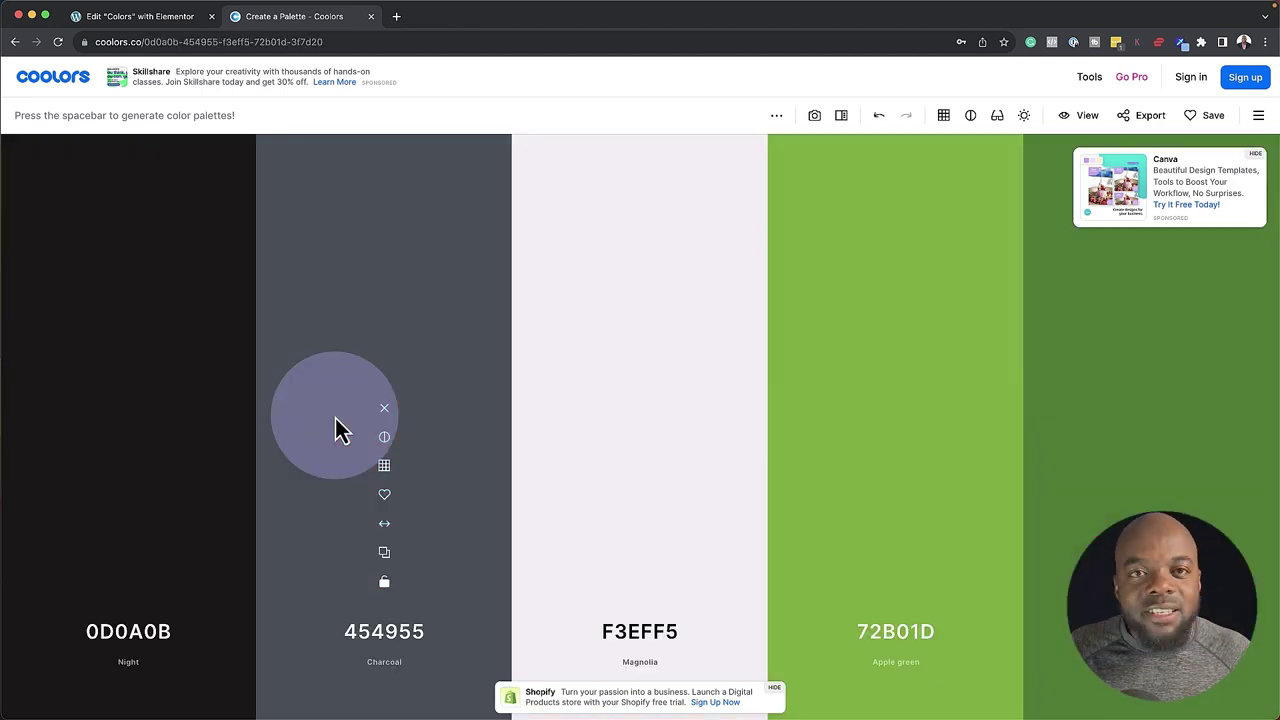
key("space")
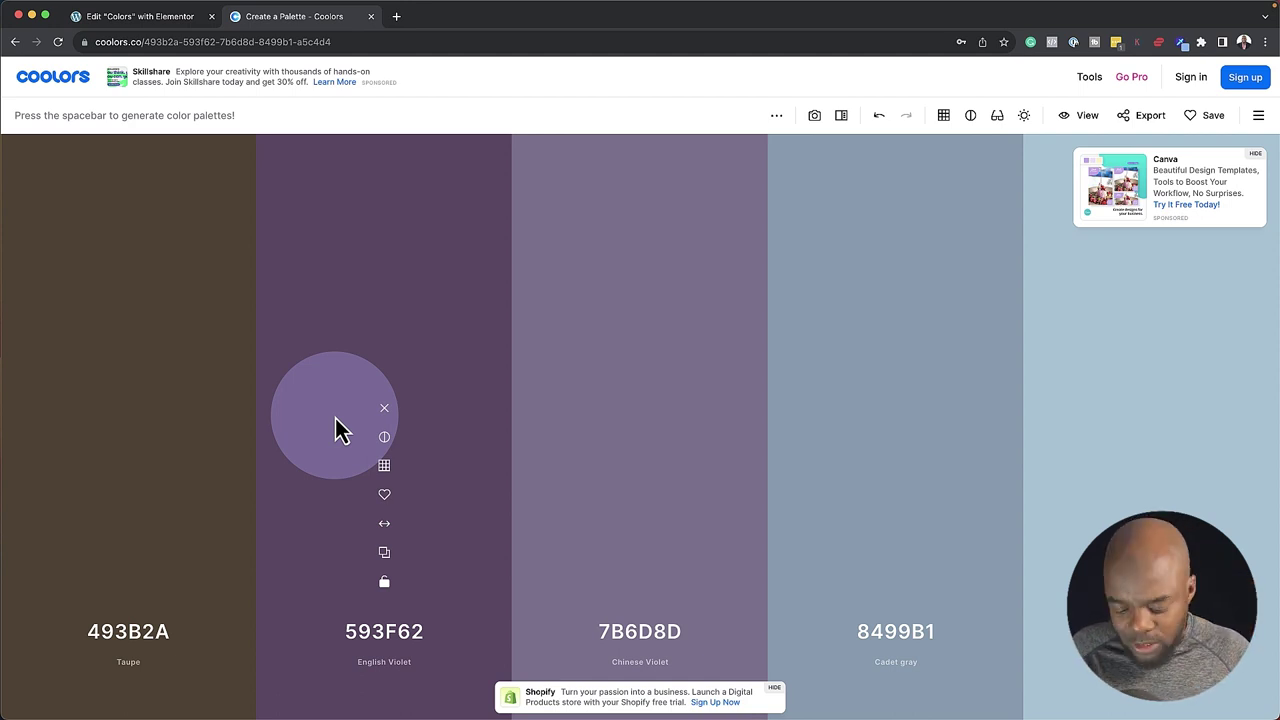
key("space")
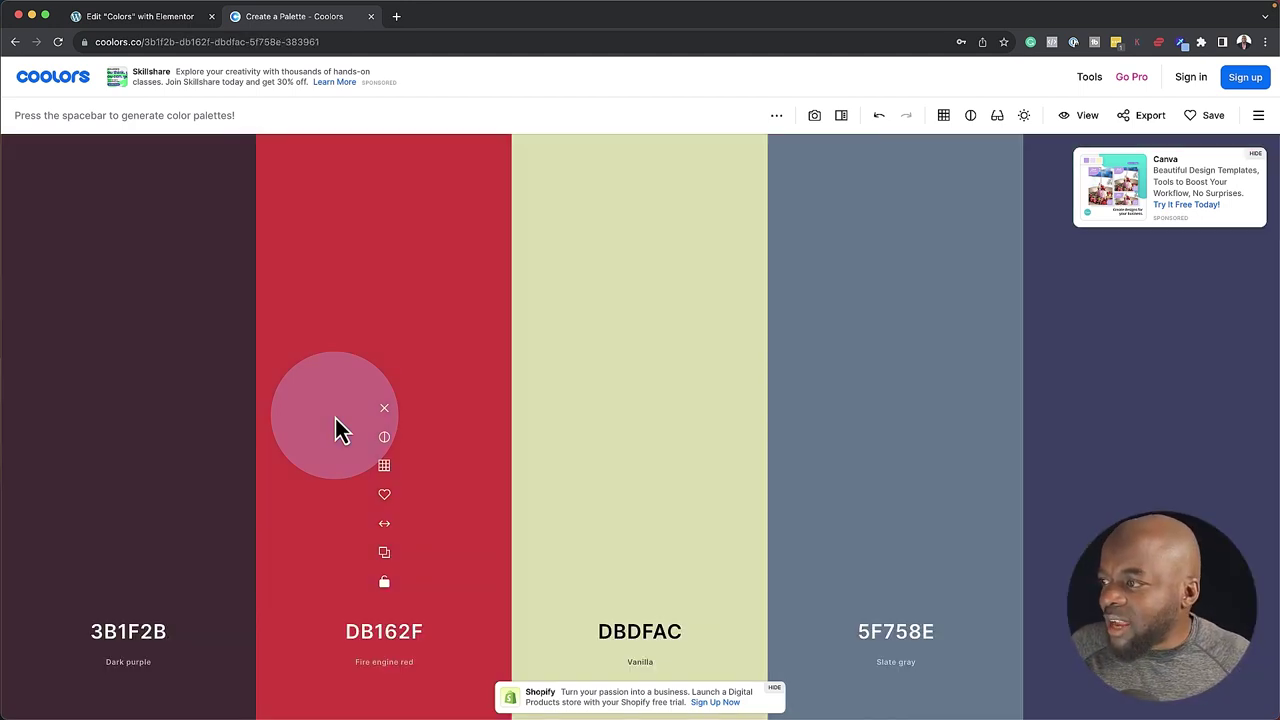
key("space")
key("space")
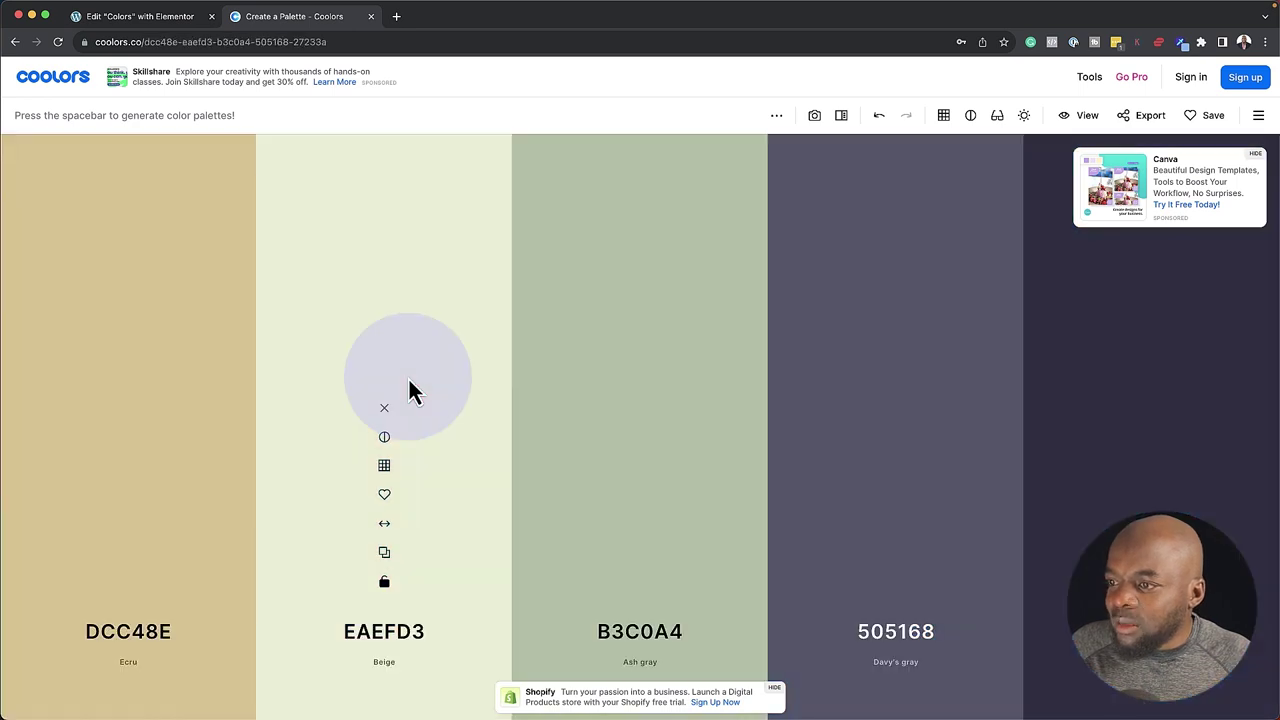
key("space")
key("space")
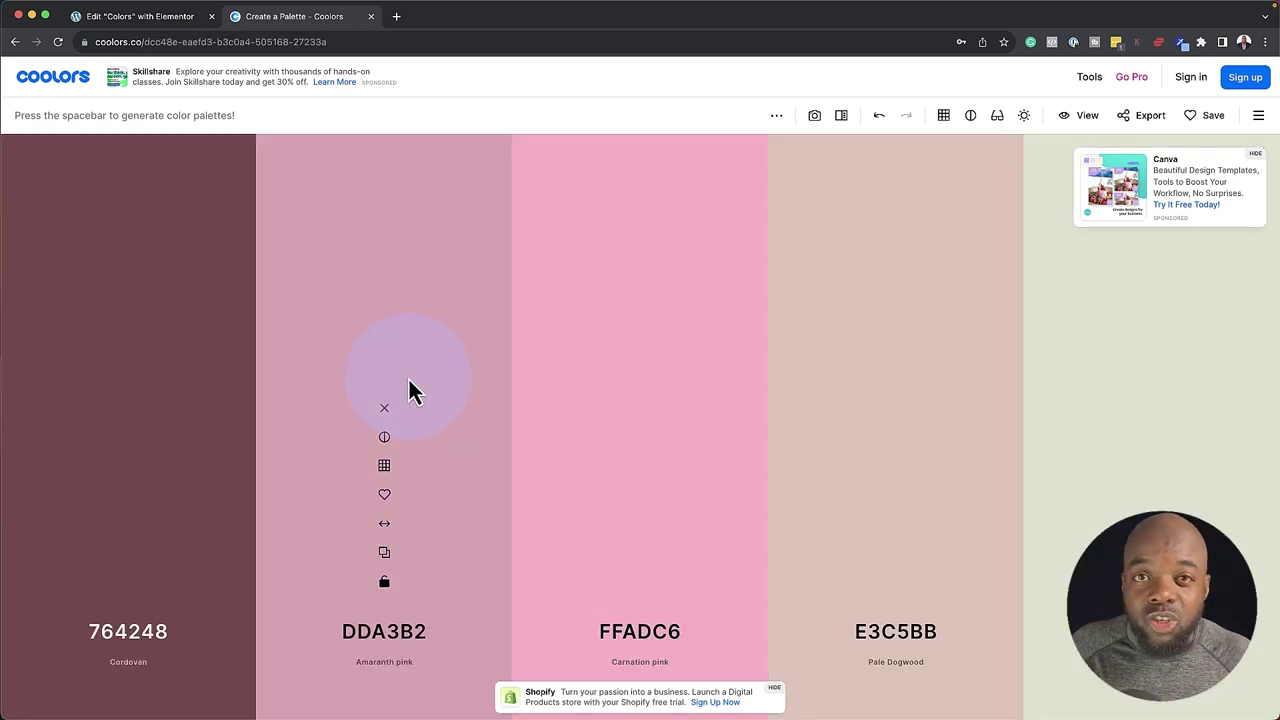
key("space")
key("space")
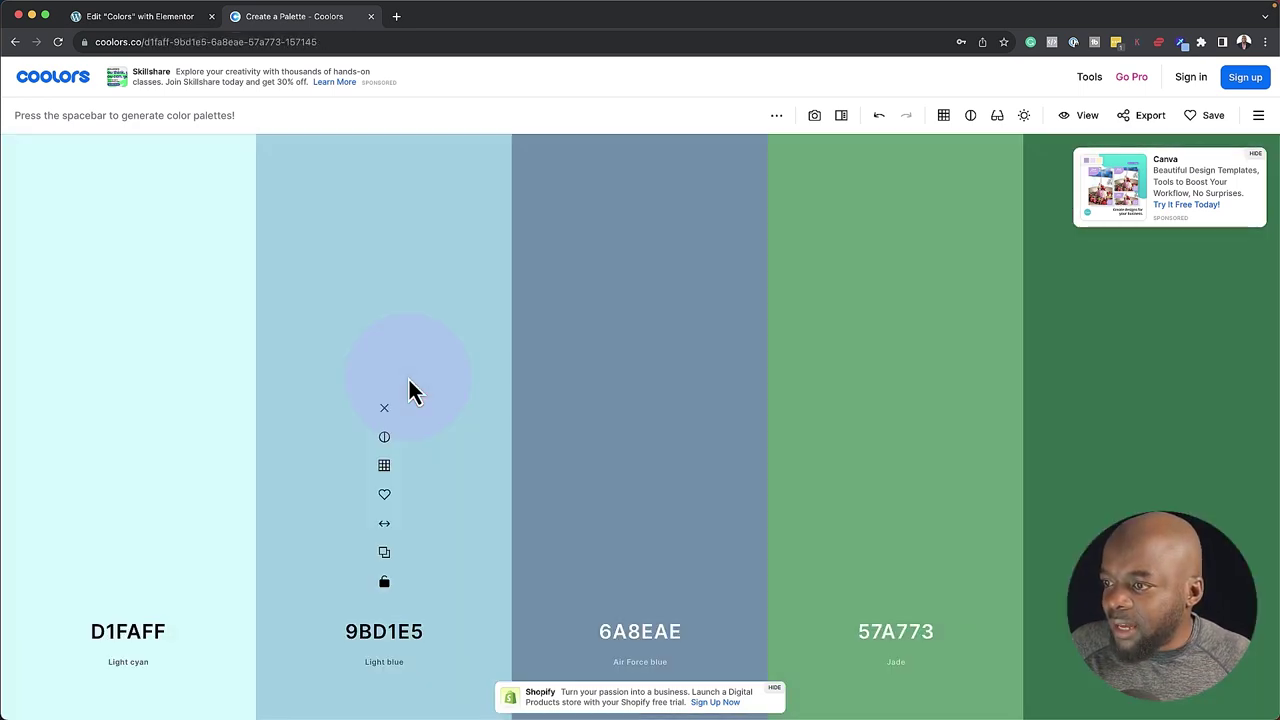
key("space")
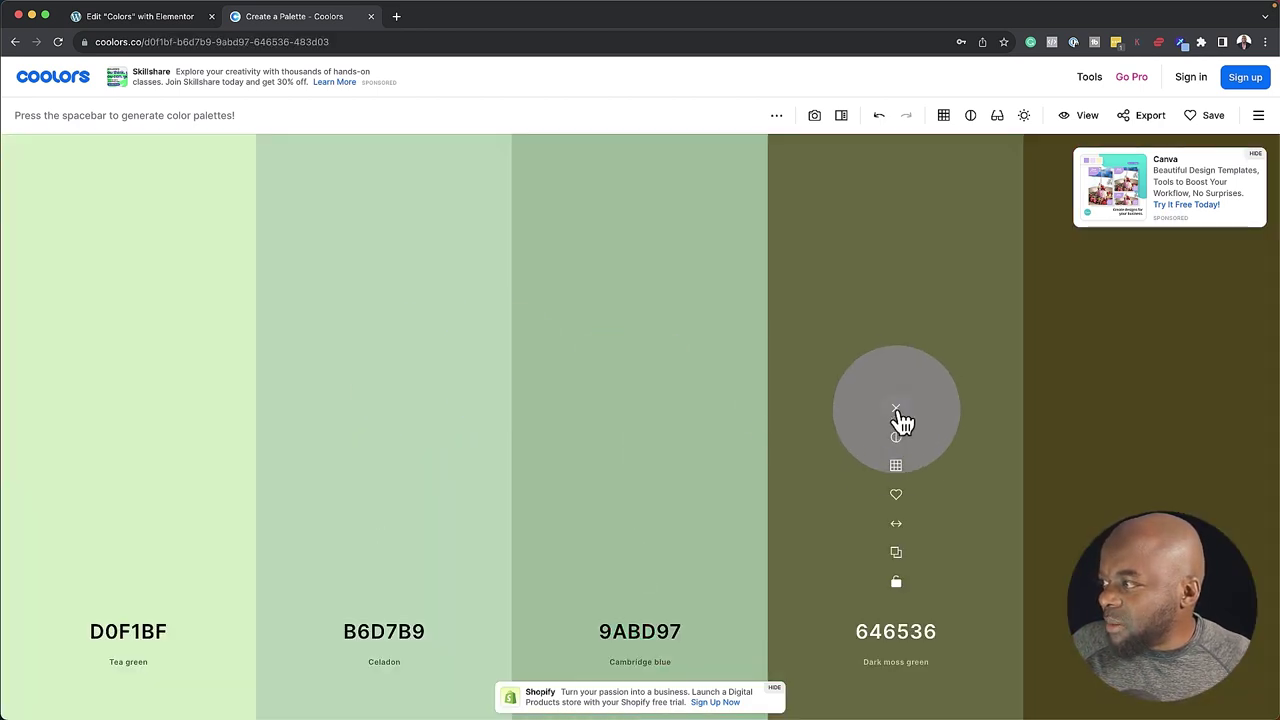
Move the dark moss green 646536 swatch to the first place in the palette and copy its hex code
left_click_drag(903, 527, 155, 487)
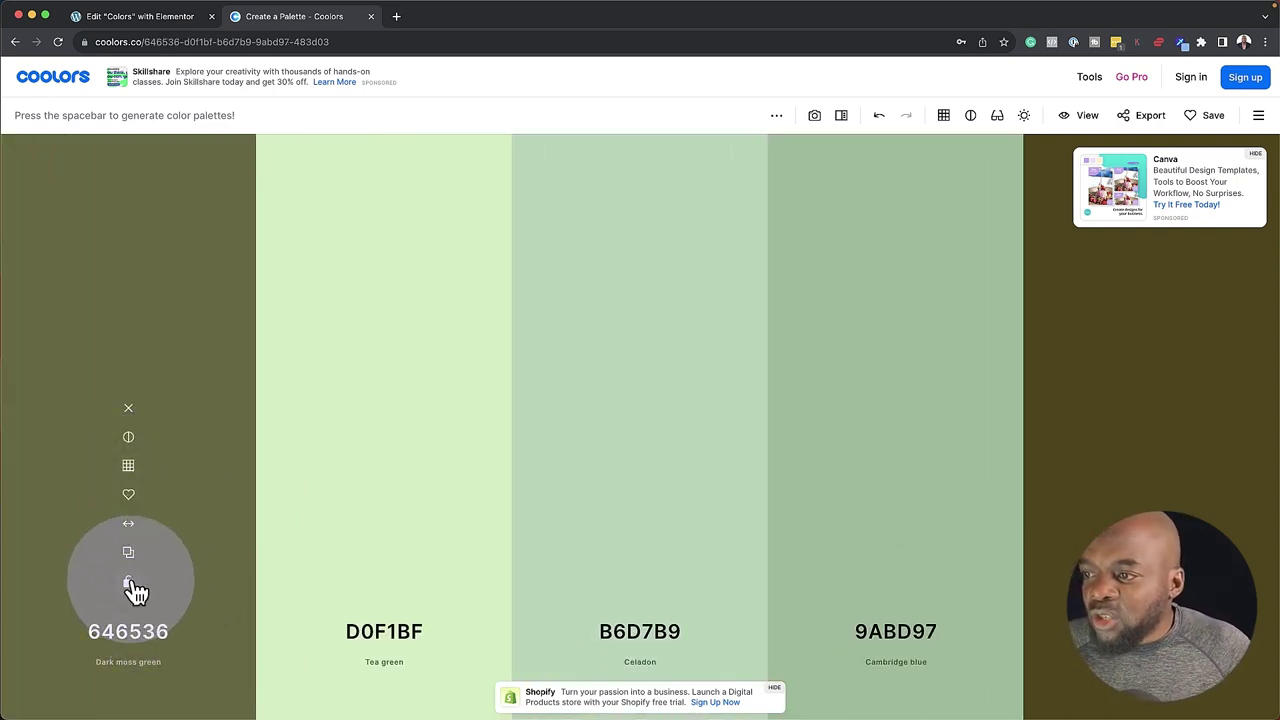
left_click(160, 636)
key("super+c")
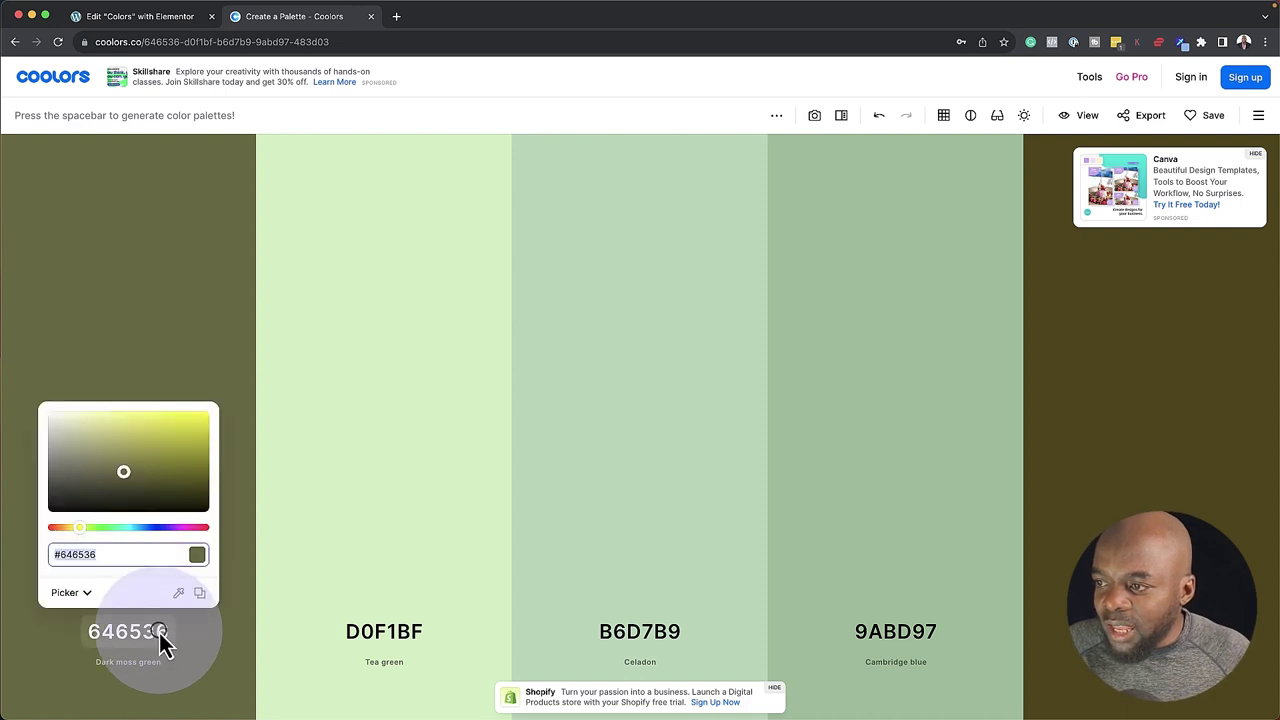
left_click(120, 554)
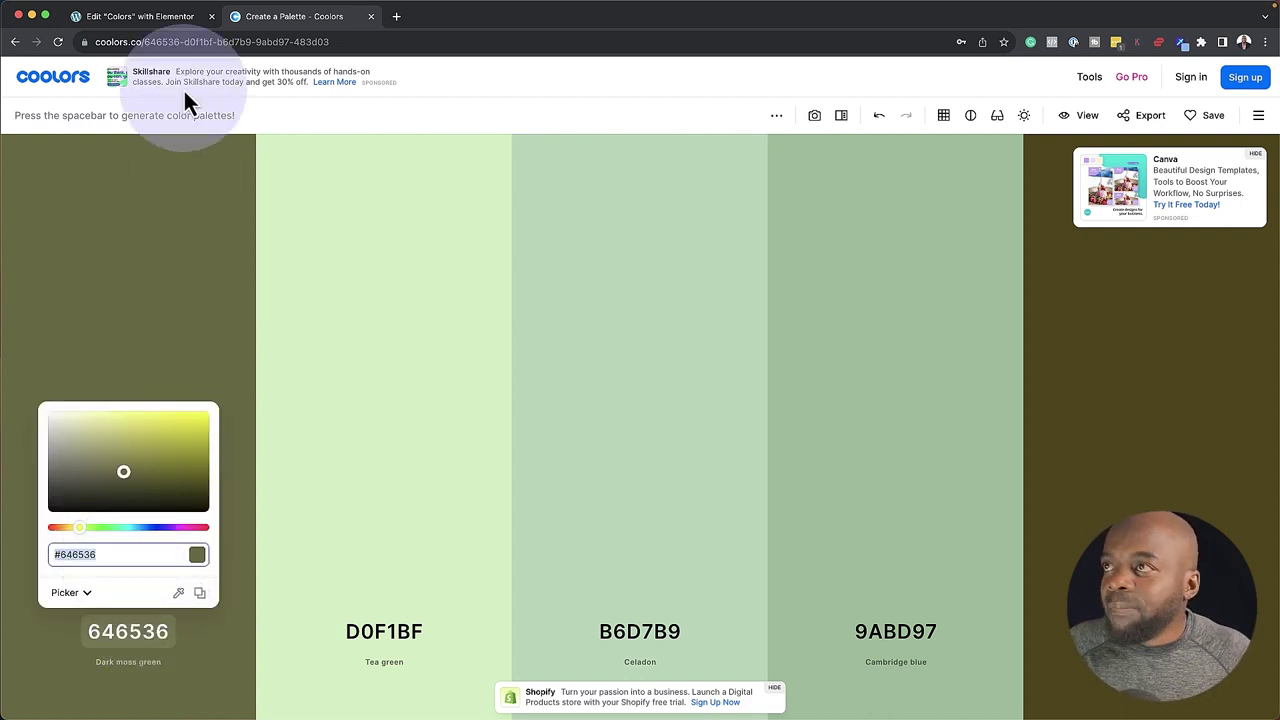
Switch back to Elementor and set the Primary system color to #646536
left_click(165, 17)
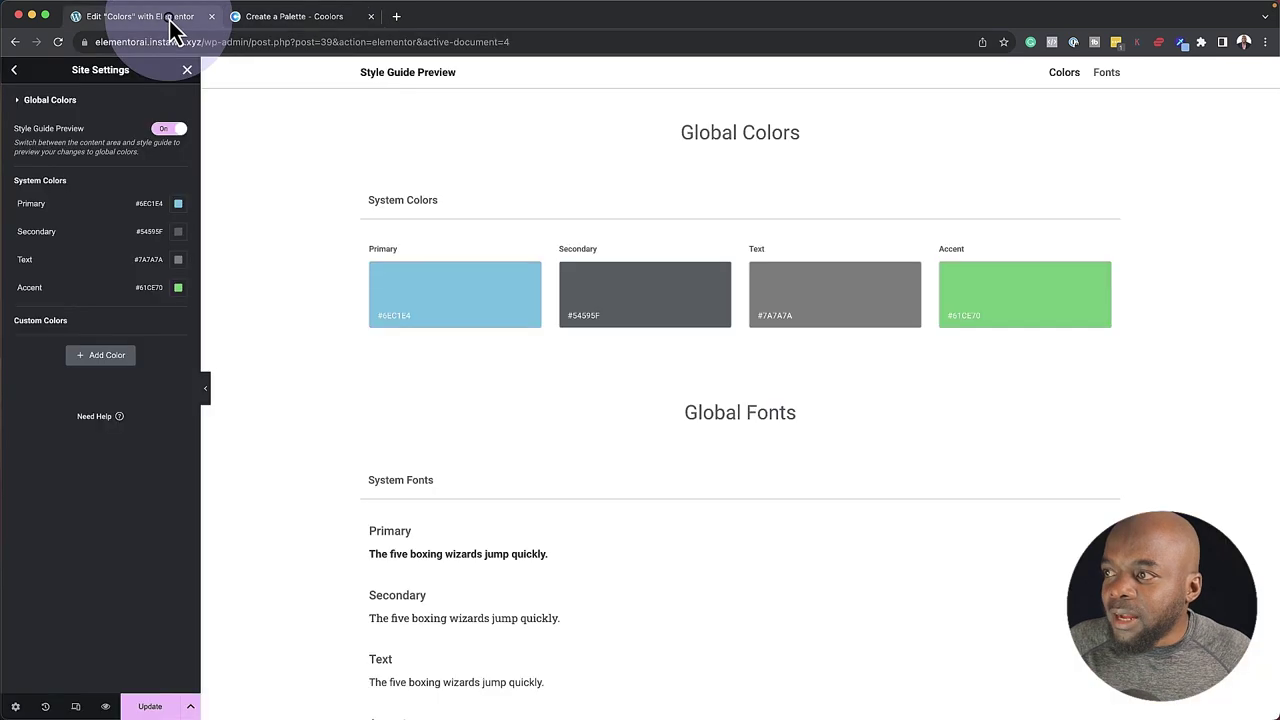
left_click(436, 287)
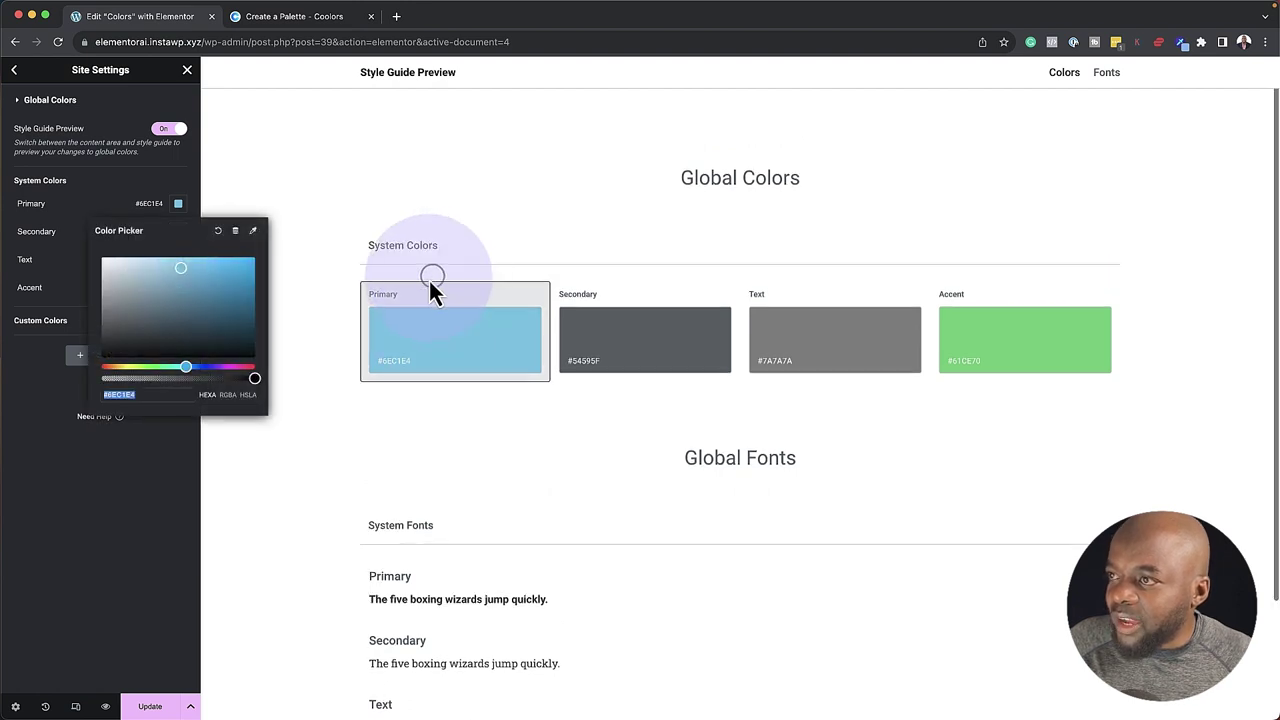
left_click(165, 395)
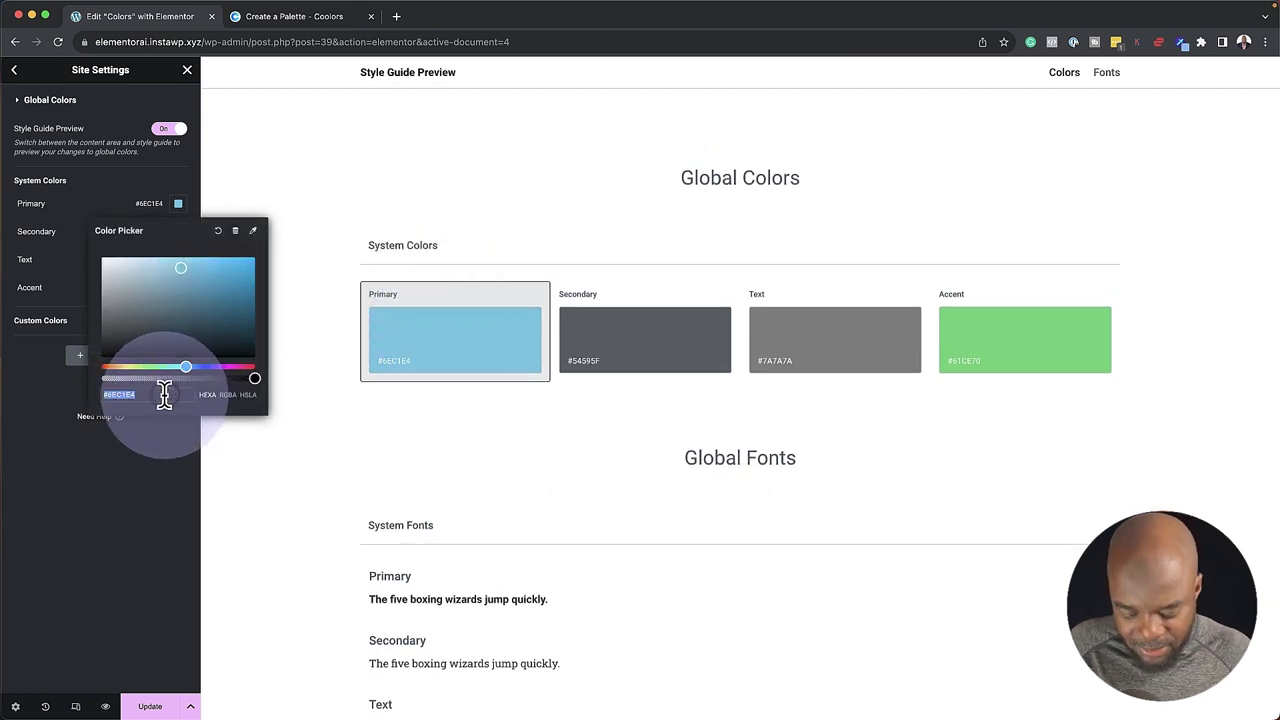
key("super+v")
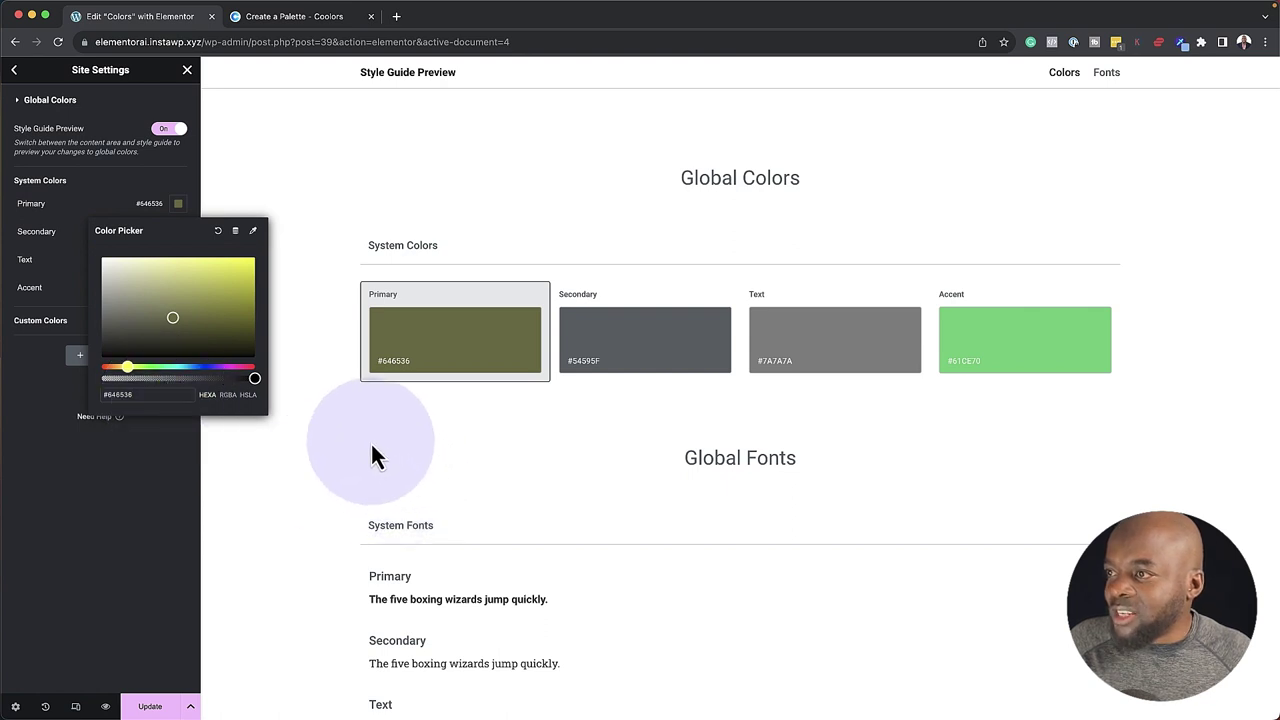
left_click(370, 440)
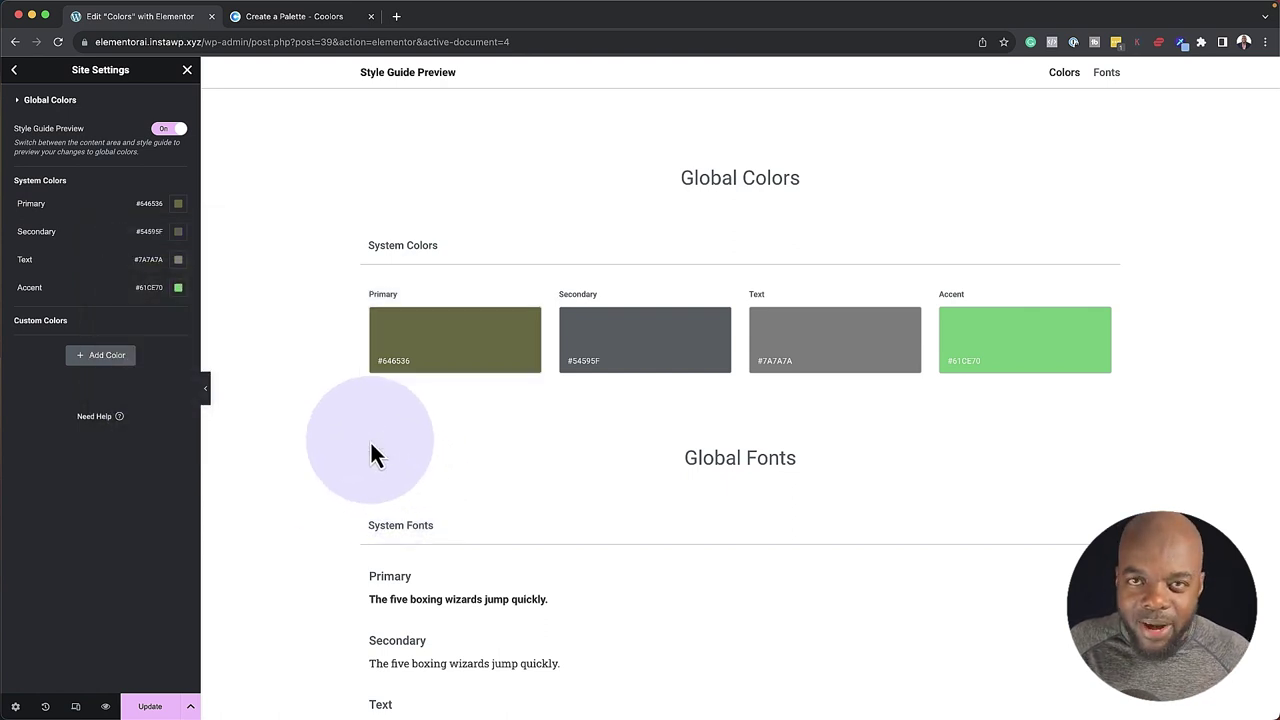
Rename the Secondary system color to "Bg color"
left_click(620, 345)
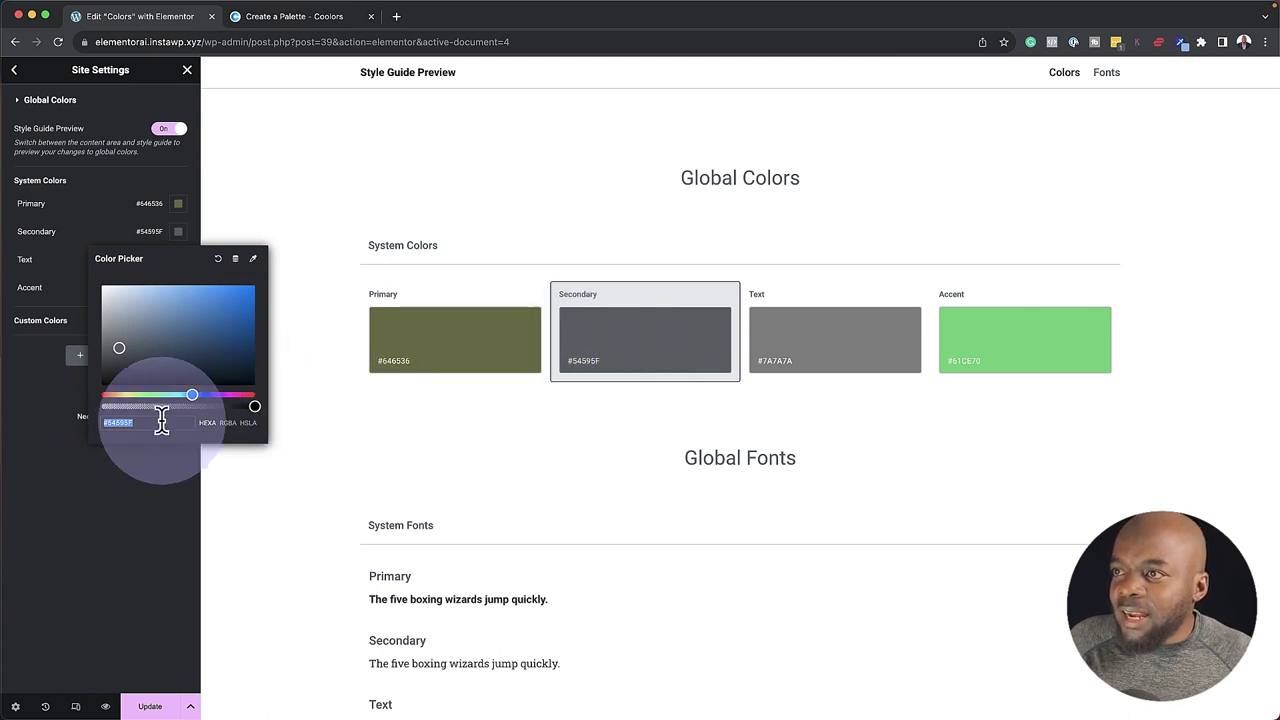
left_click(63, 491)
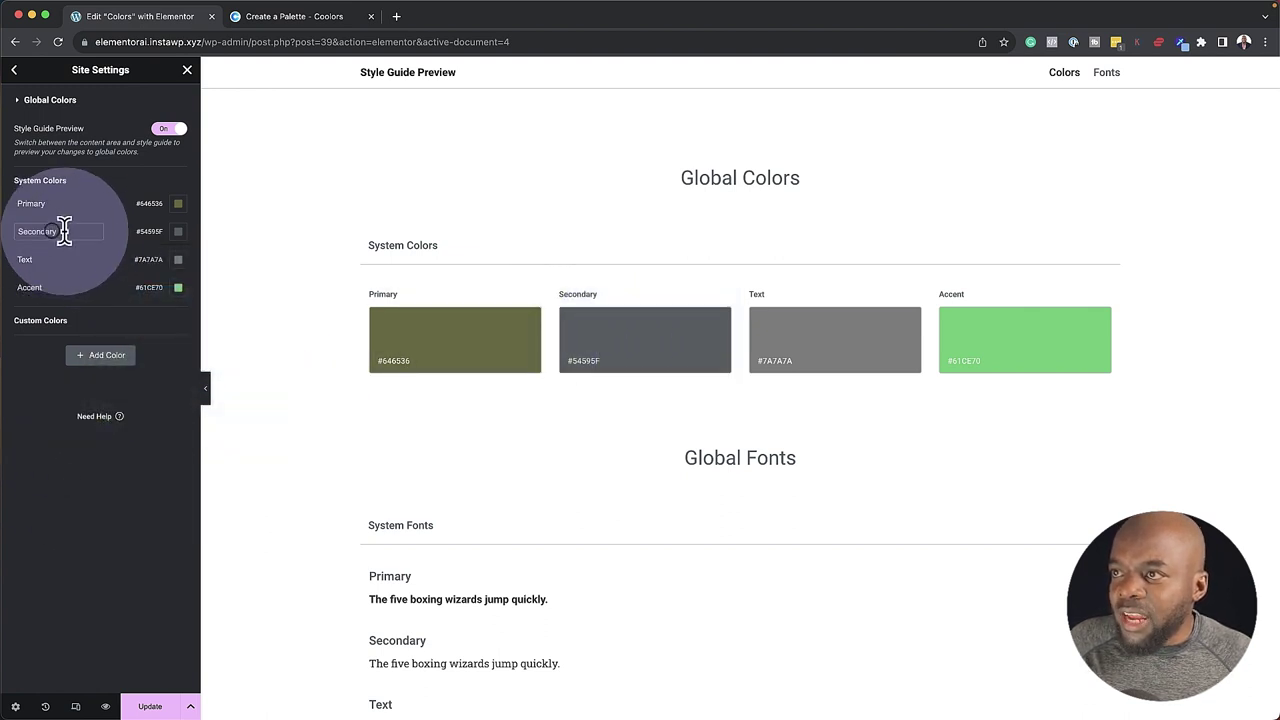
double_click(63, 230)
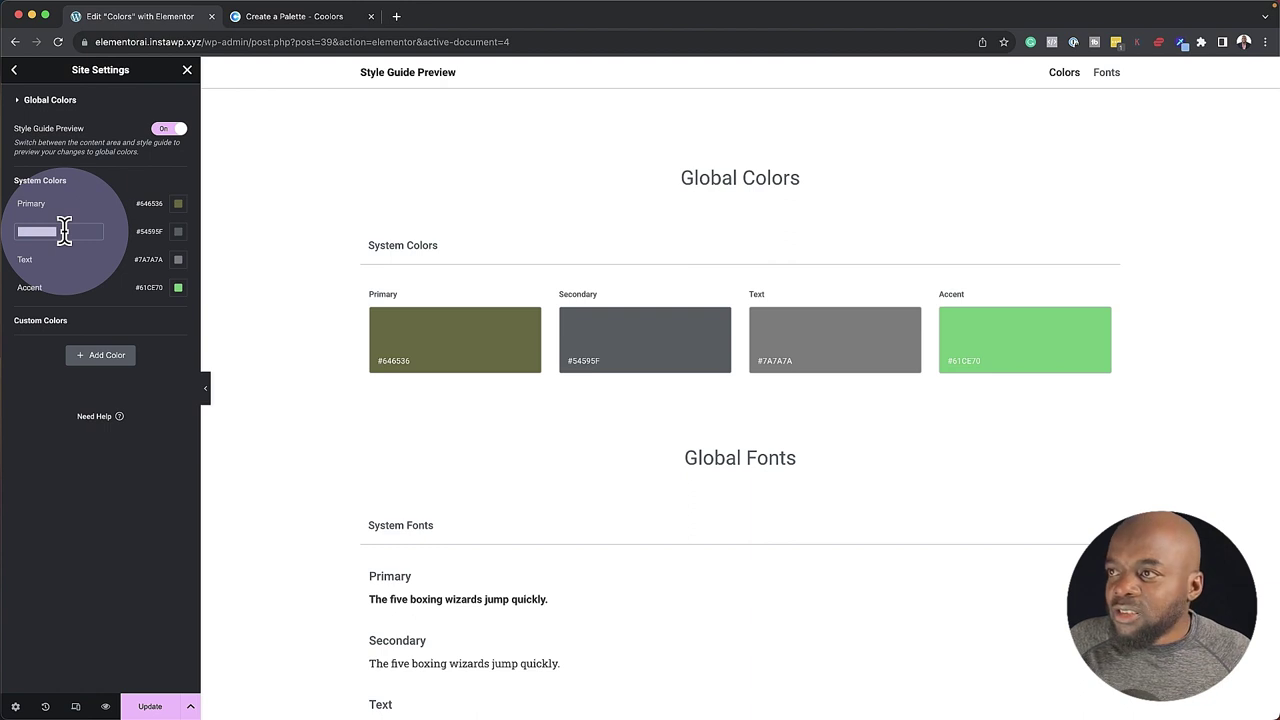
type("Bg color")
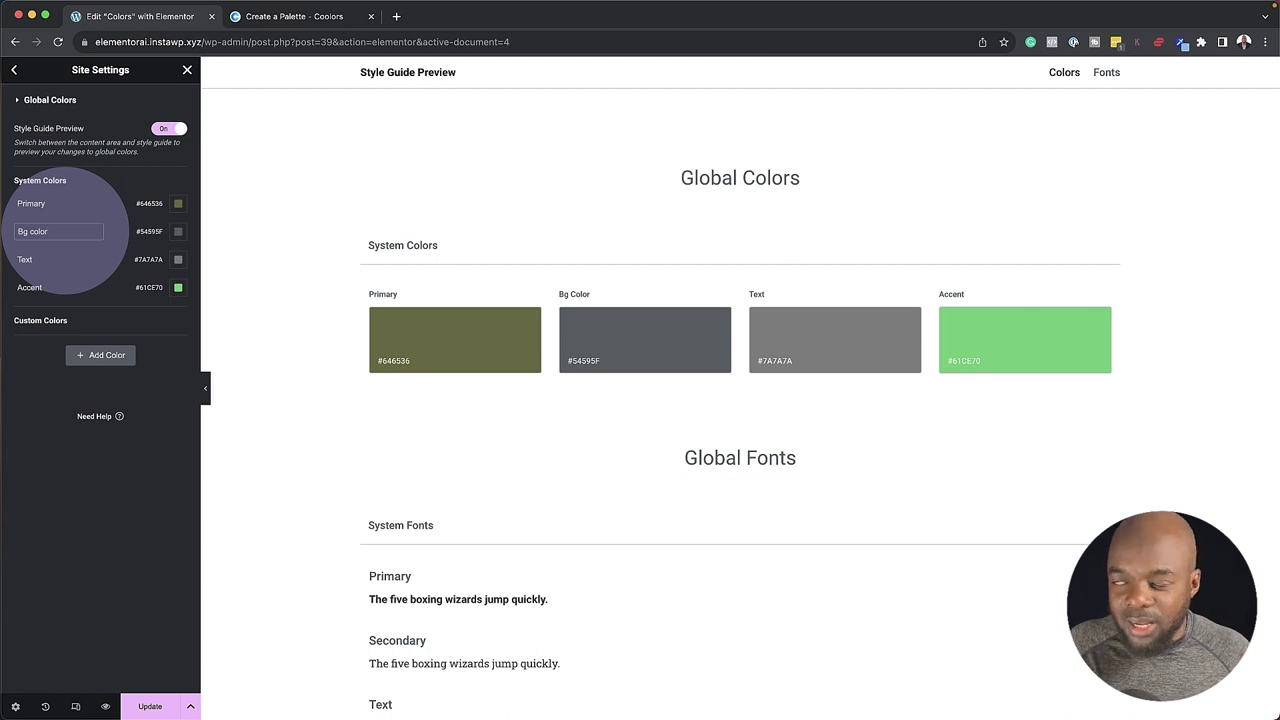
Switch to Coolors, change the dark moss green swatch to its very light shade F8F8F2 and copy the hex code
left_click(335, 18)
left_click(196, 355)
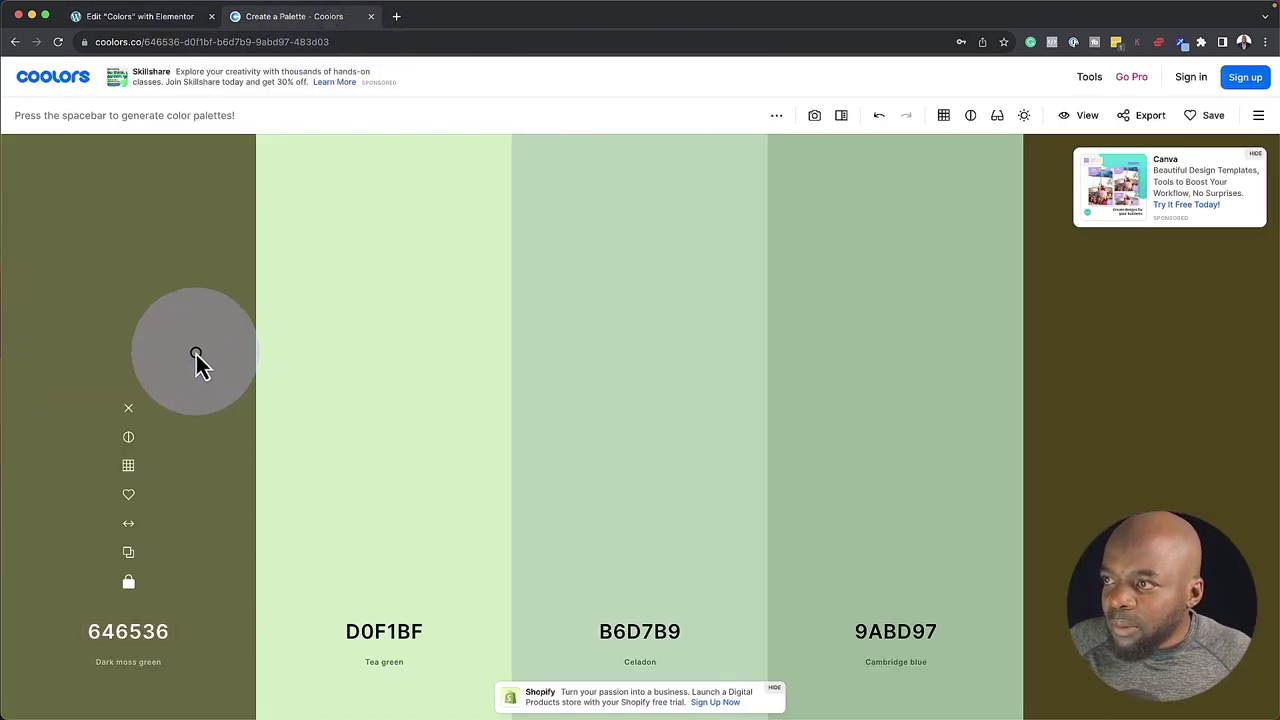
left_click(128, 467)
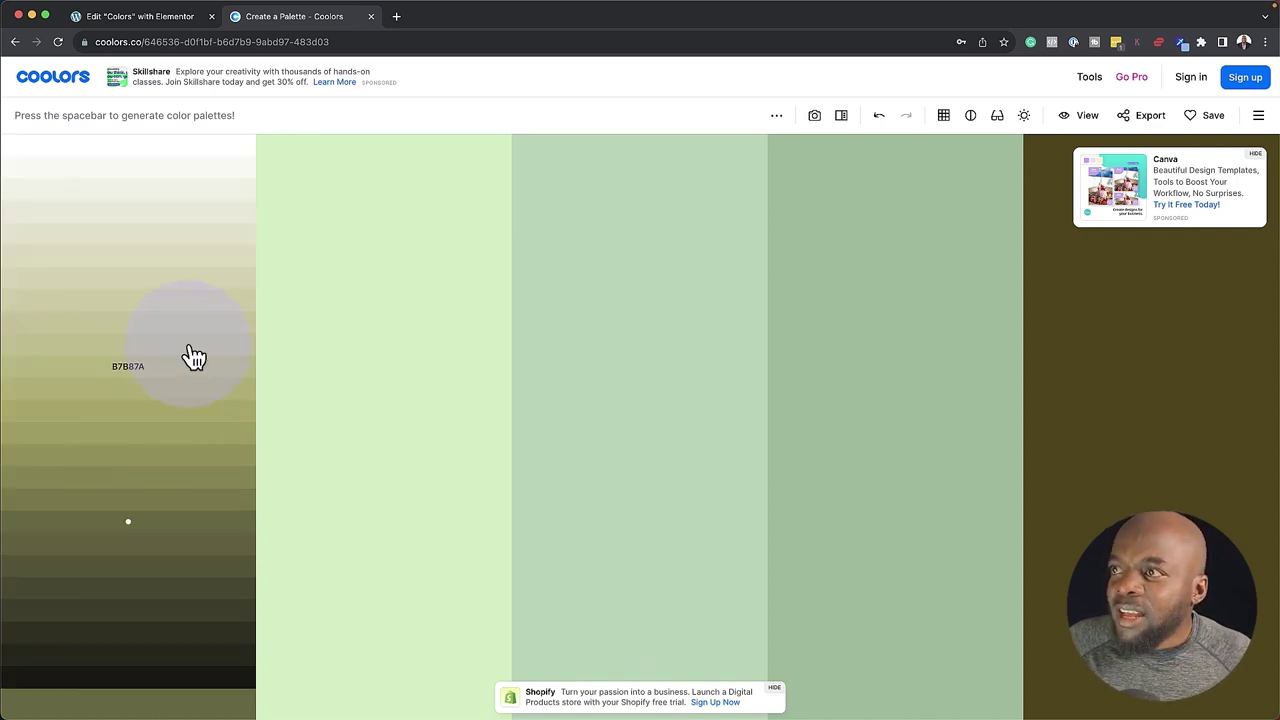
left_click(166, 172)
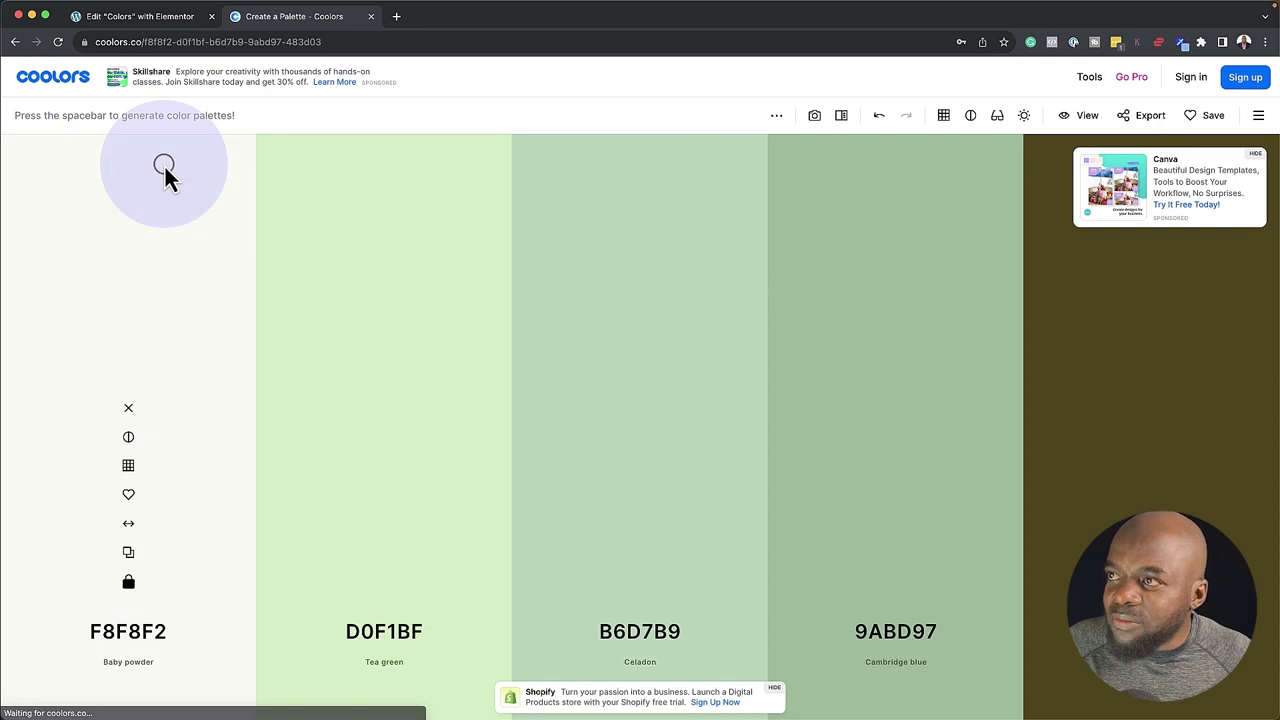
left_click(151, 632)
key("super+c")
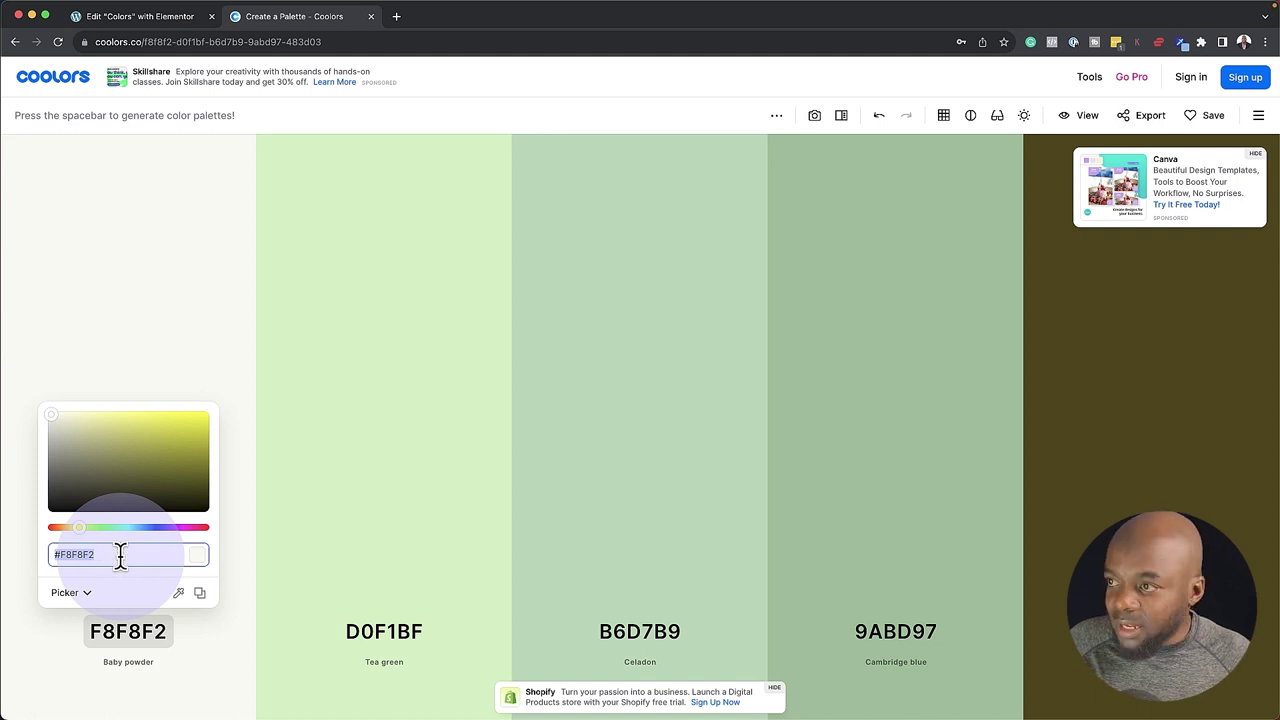
Switch to Elementor and set the Bg color system color to #F8F8F2
left_click(152, 20)
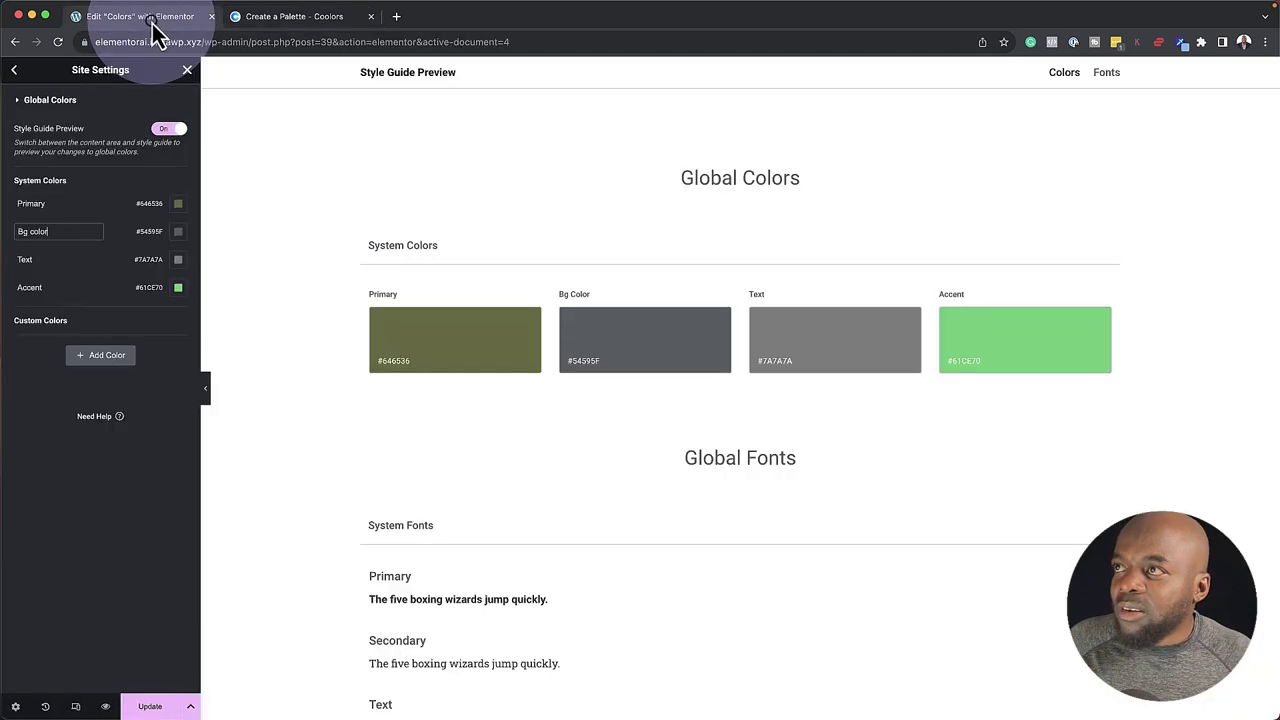
left_click(631, 340)
left_click(147, 422)
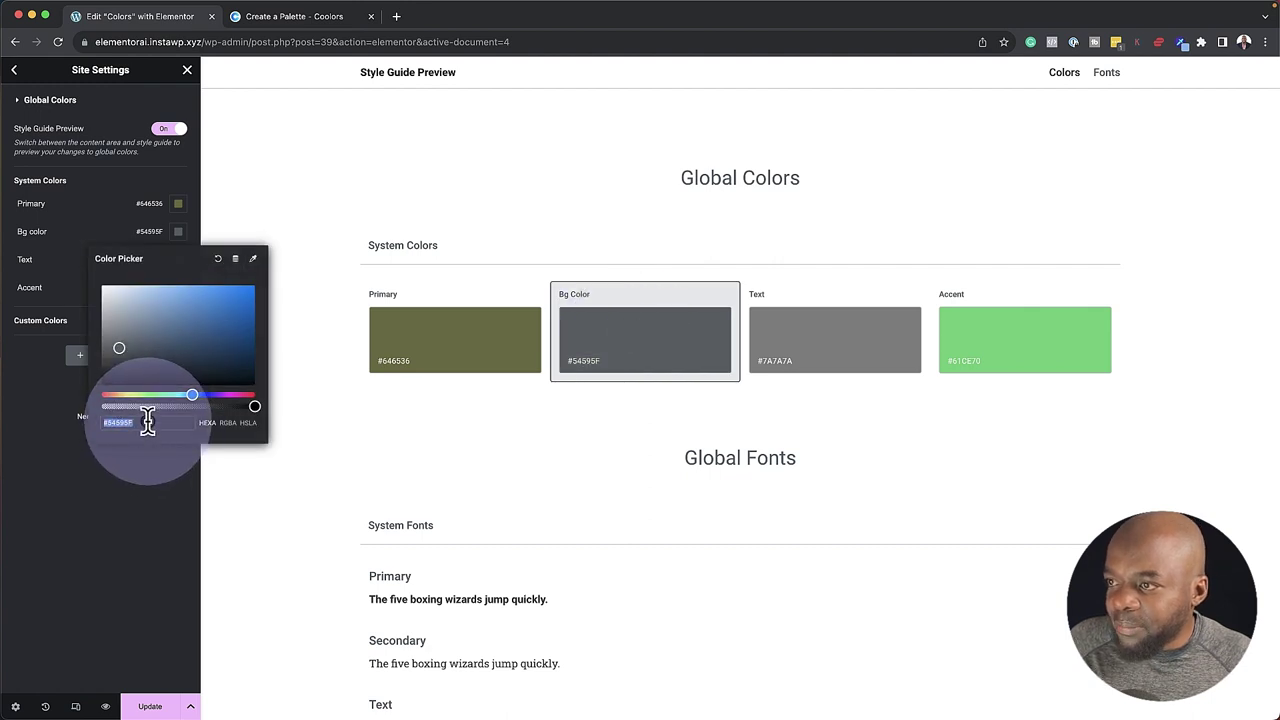
key("super+v")
left_click(880, 338)
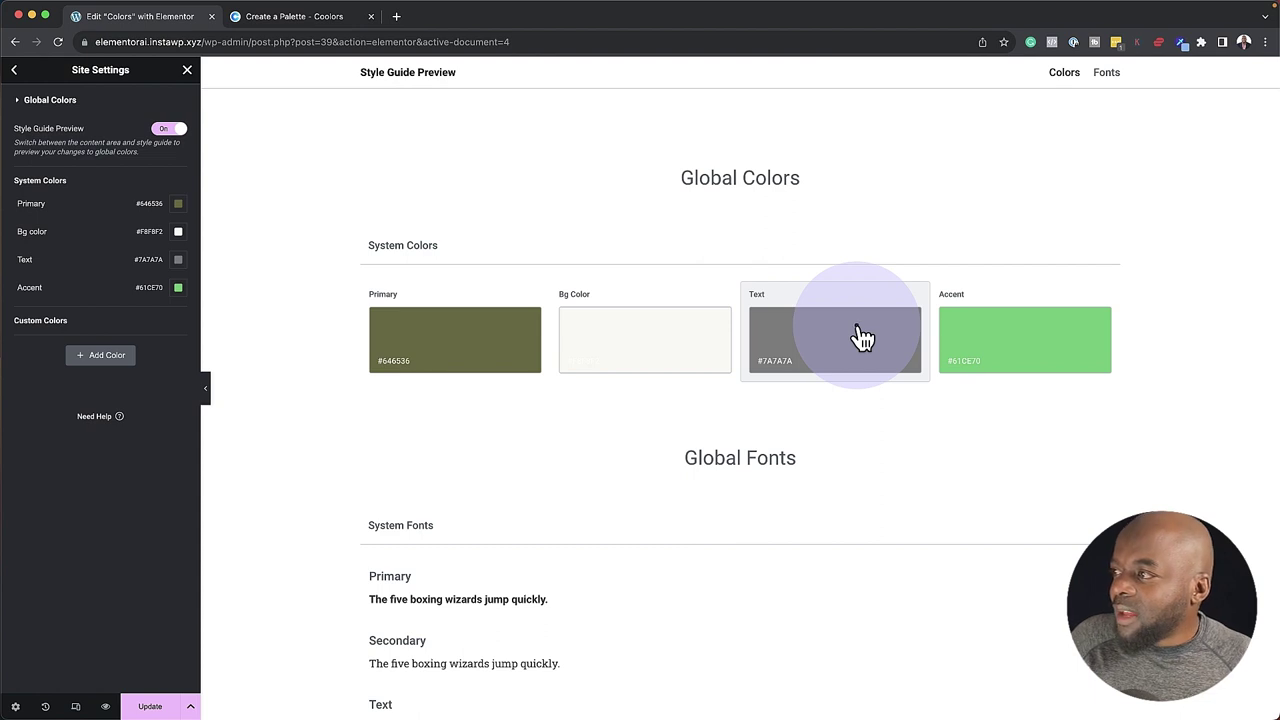
Darken the Text system color to the neutral dark grey #363636
left_click(862, 338)
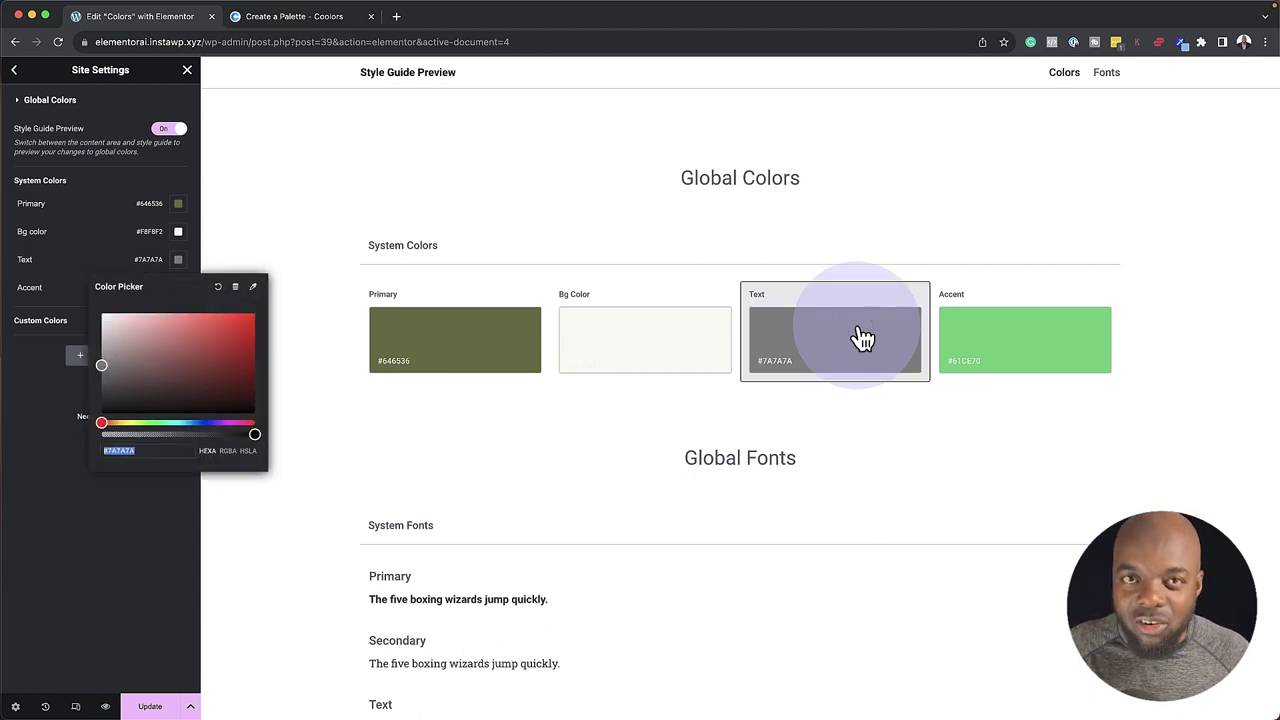
left_click(102, 367)
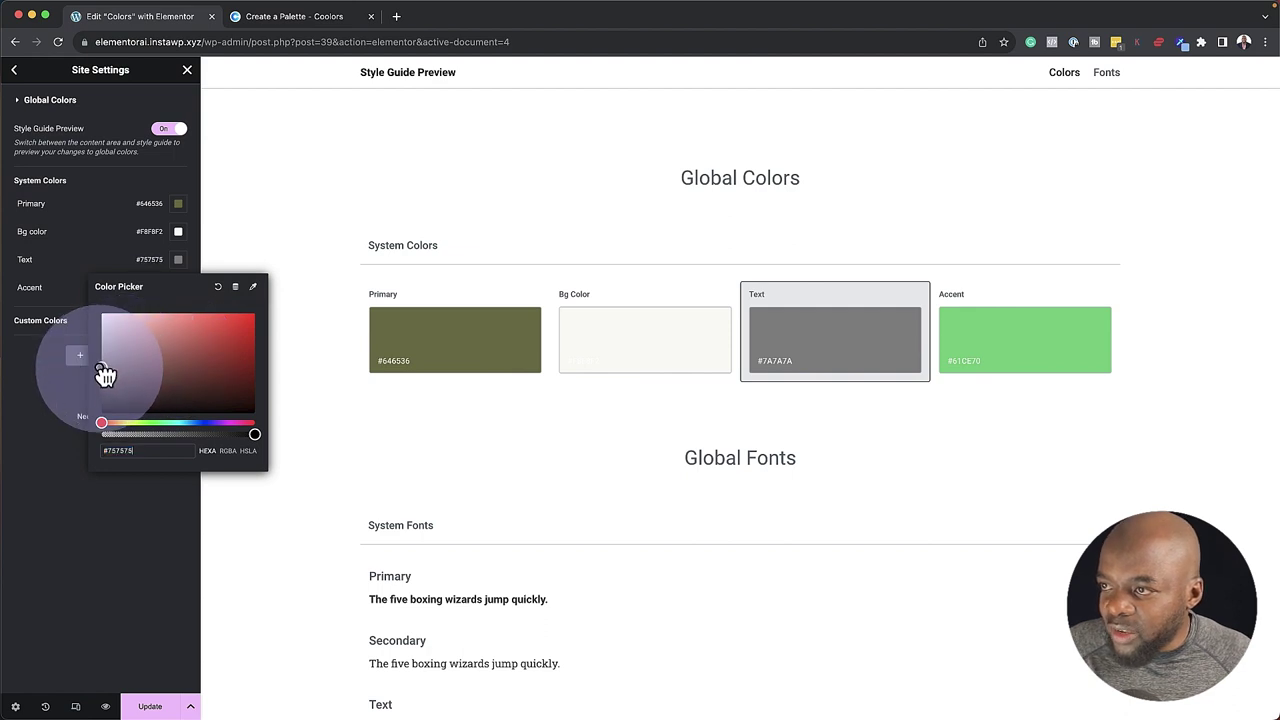
left_click_drag(104, 374, 105, 398)
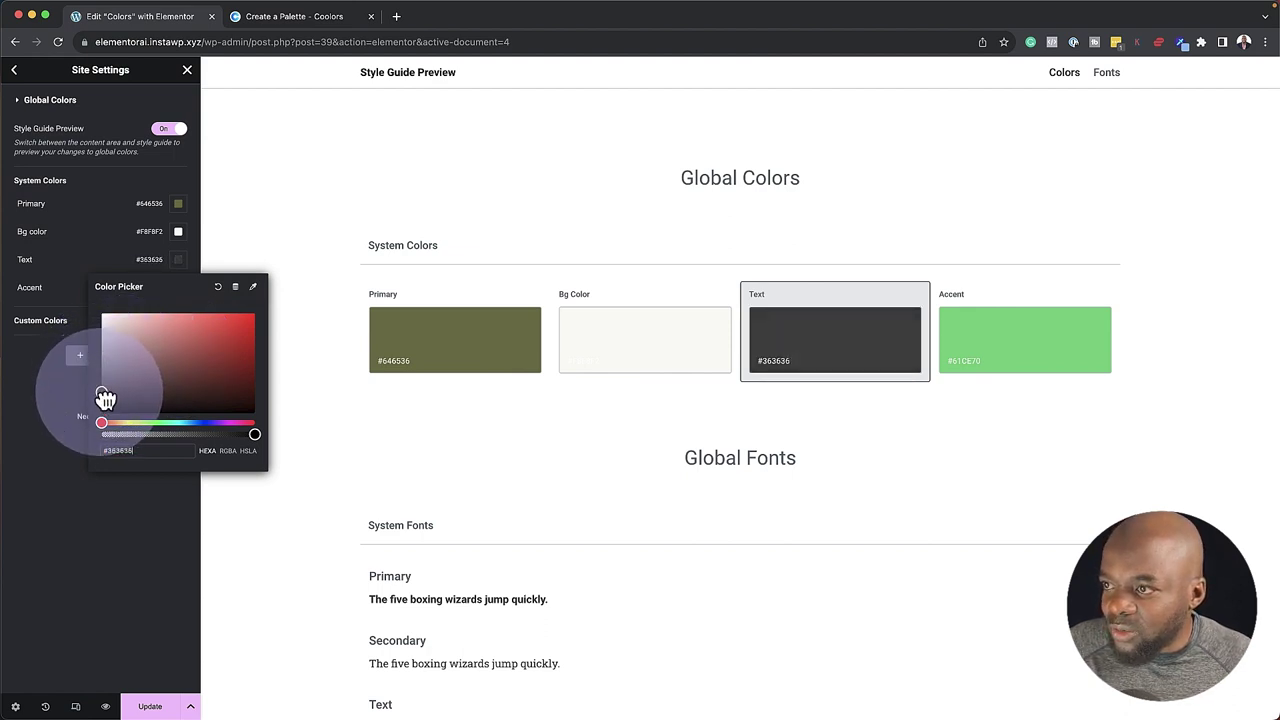
left_click(46, 481)
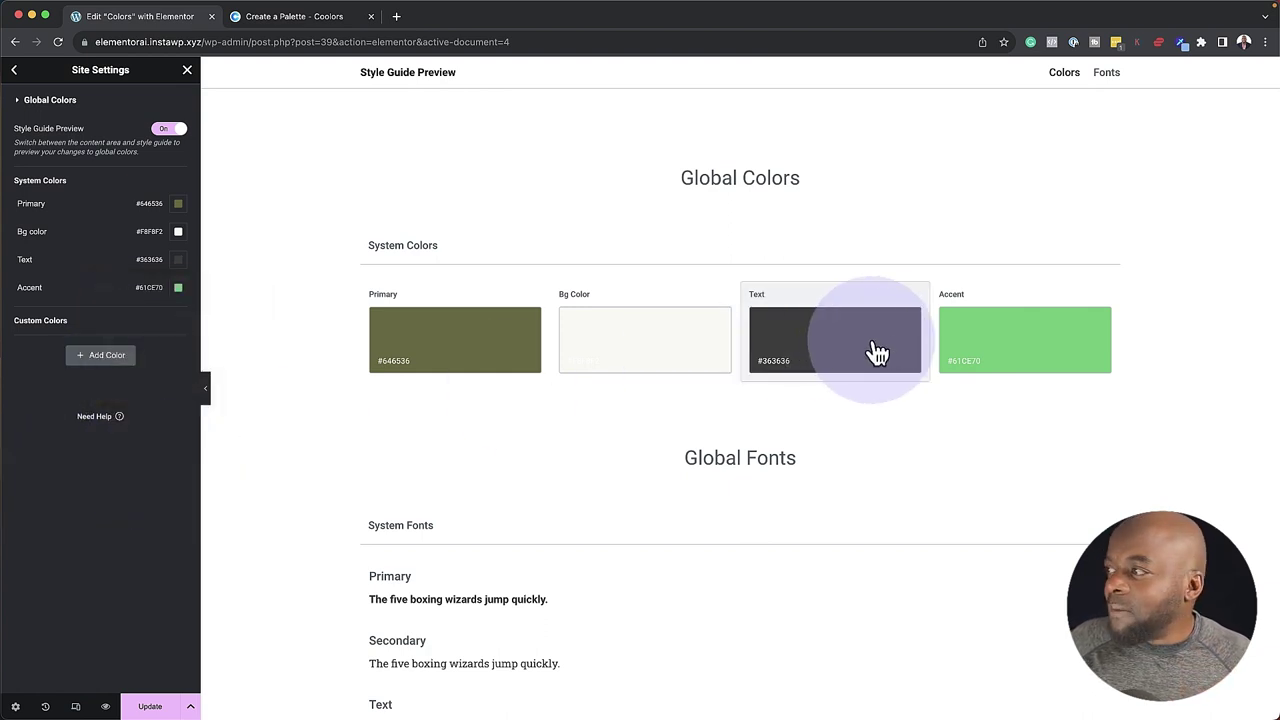
Open the Accent color for editing, switch to Coolors, restore the dark moss green 646536 swatch and generate new palettes around it
left_click(1012, 352)
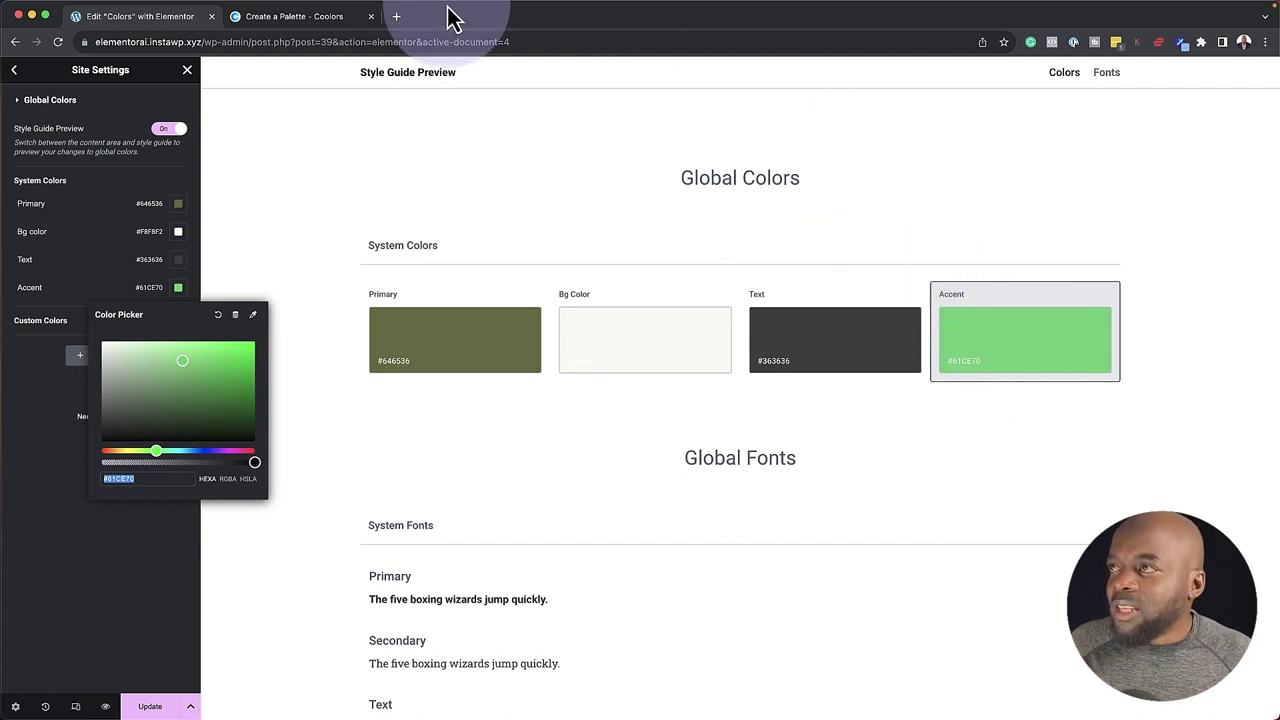
left_click(284, 26)
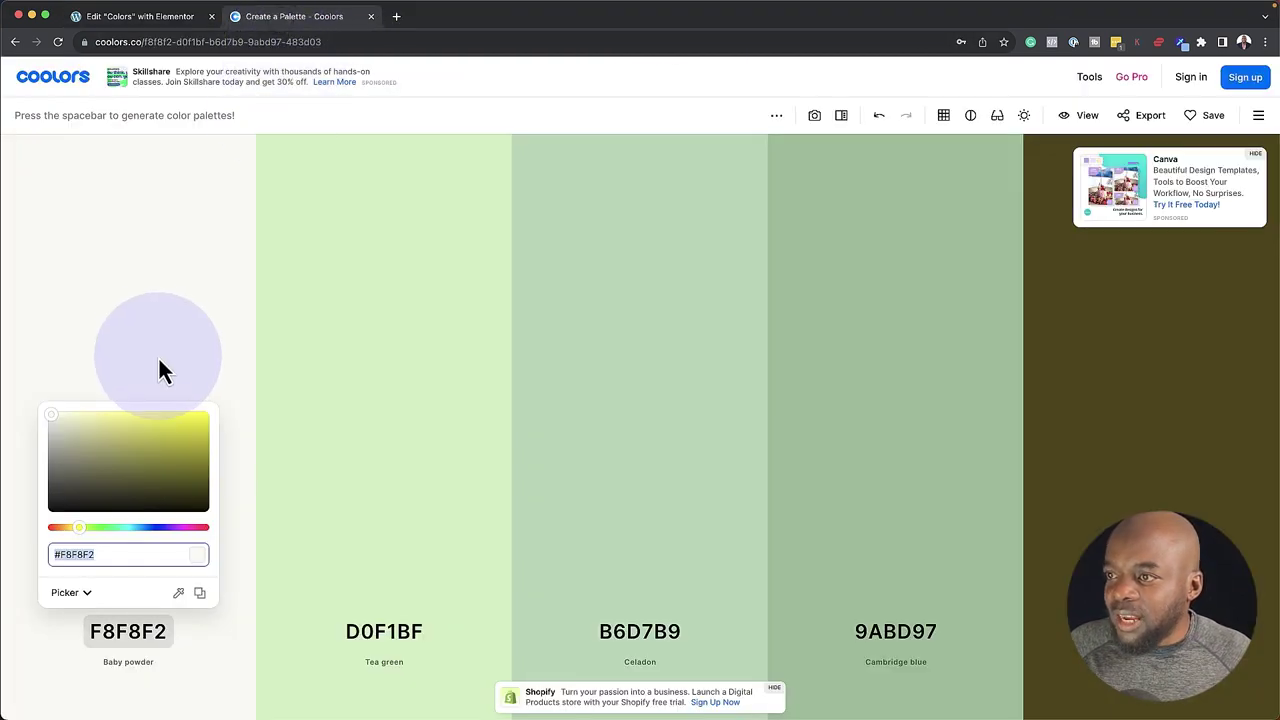
key("ctrl+z")
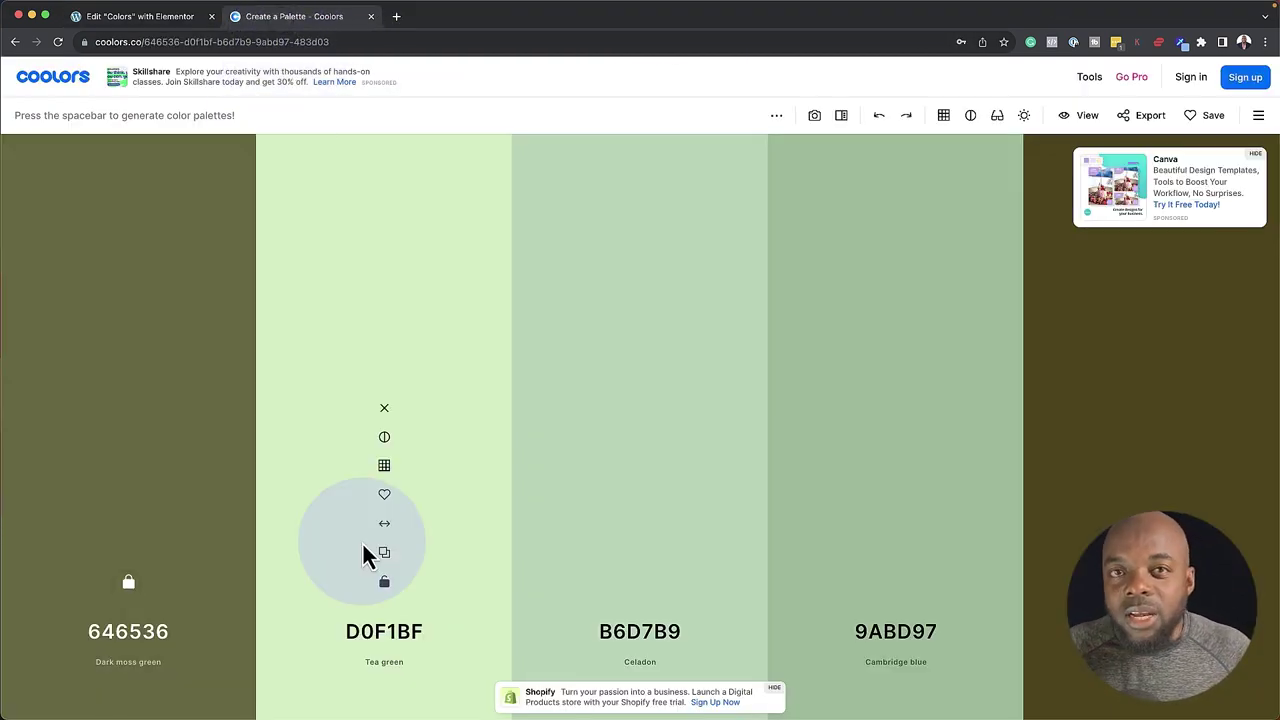
key("space")
key("space")
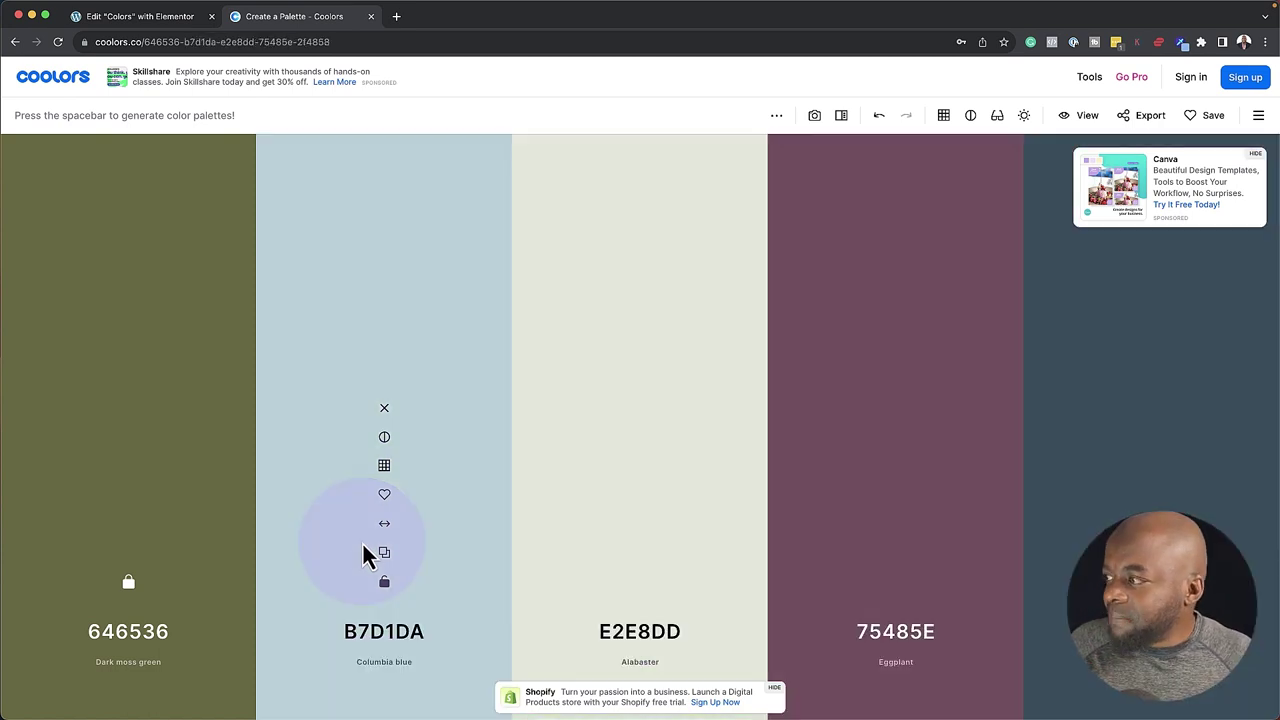
key("space")
Move the indigo 440381 swatch to the second place in the palette and copy its hex code
left_click_drag(1131, 544, 417, 523)
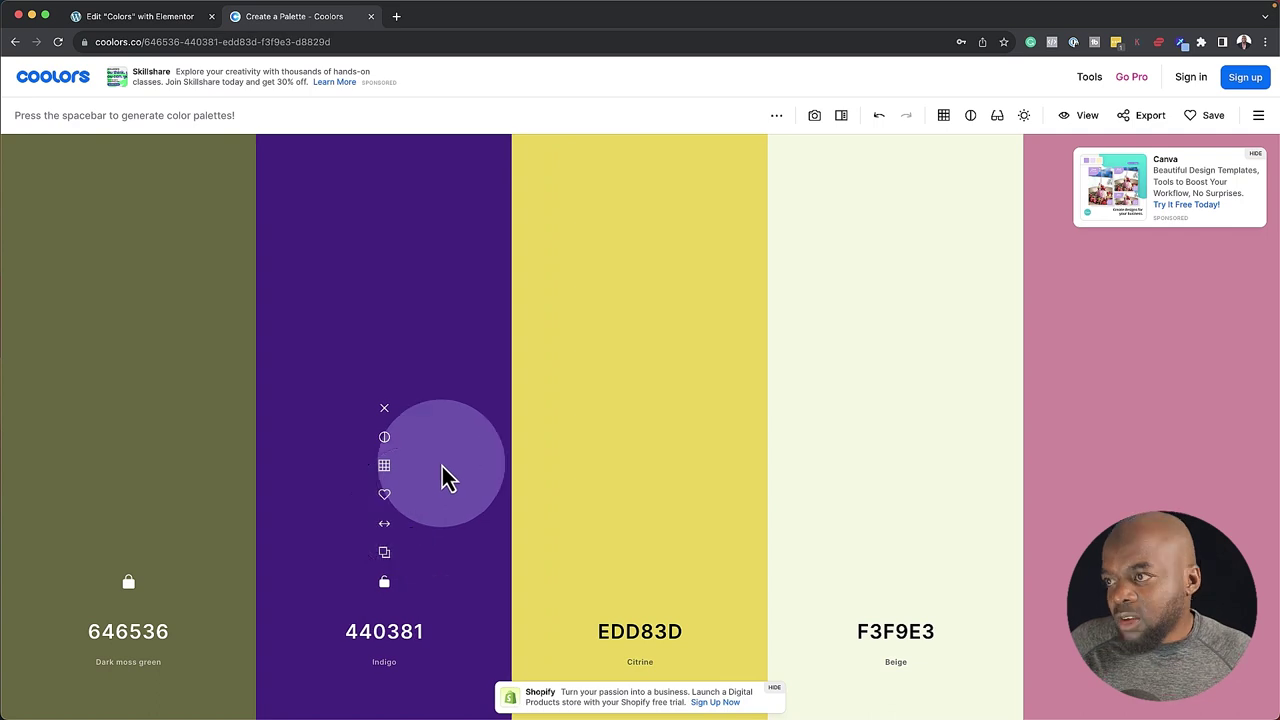
left_click(415, 648)
left_click(371, 555)
key("super+c")
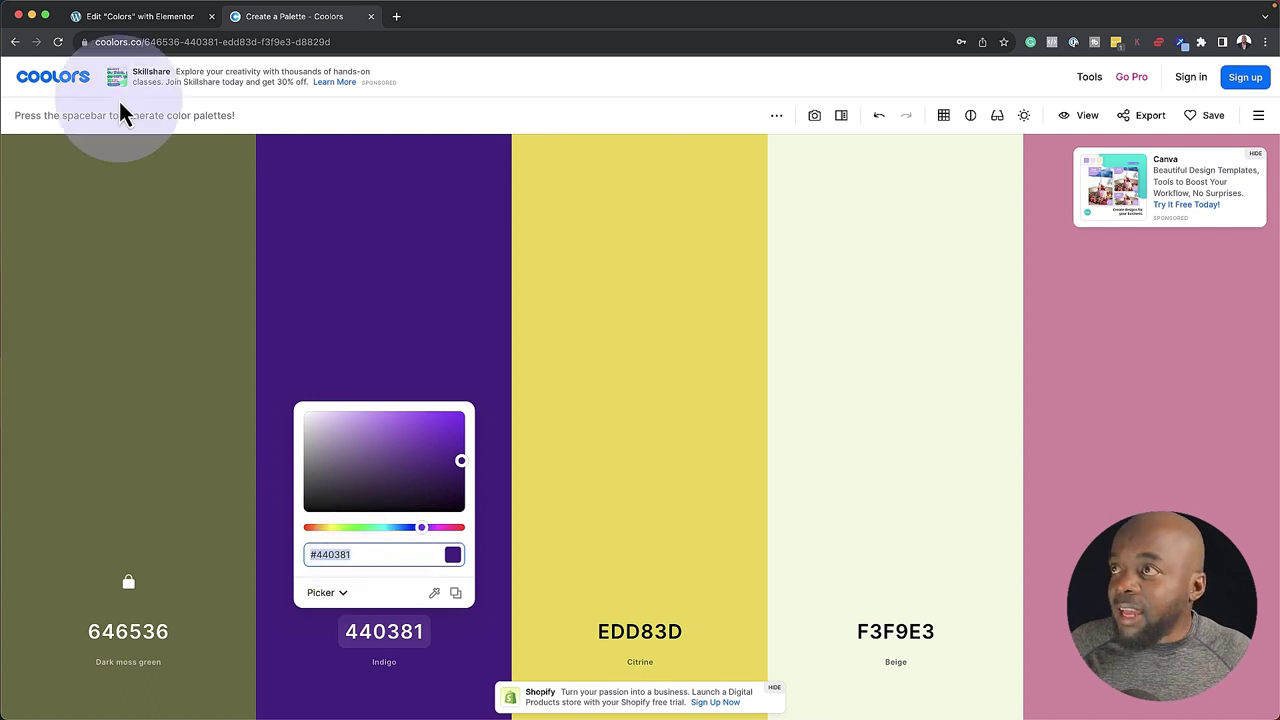
Switch back to Elementor and set the Accent system color to #440381
left_click(133, 30)
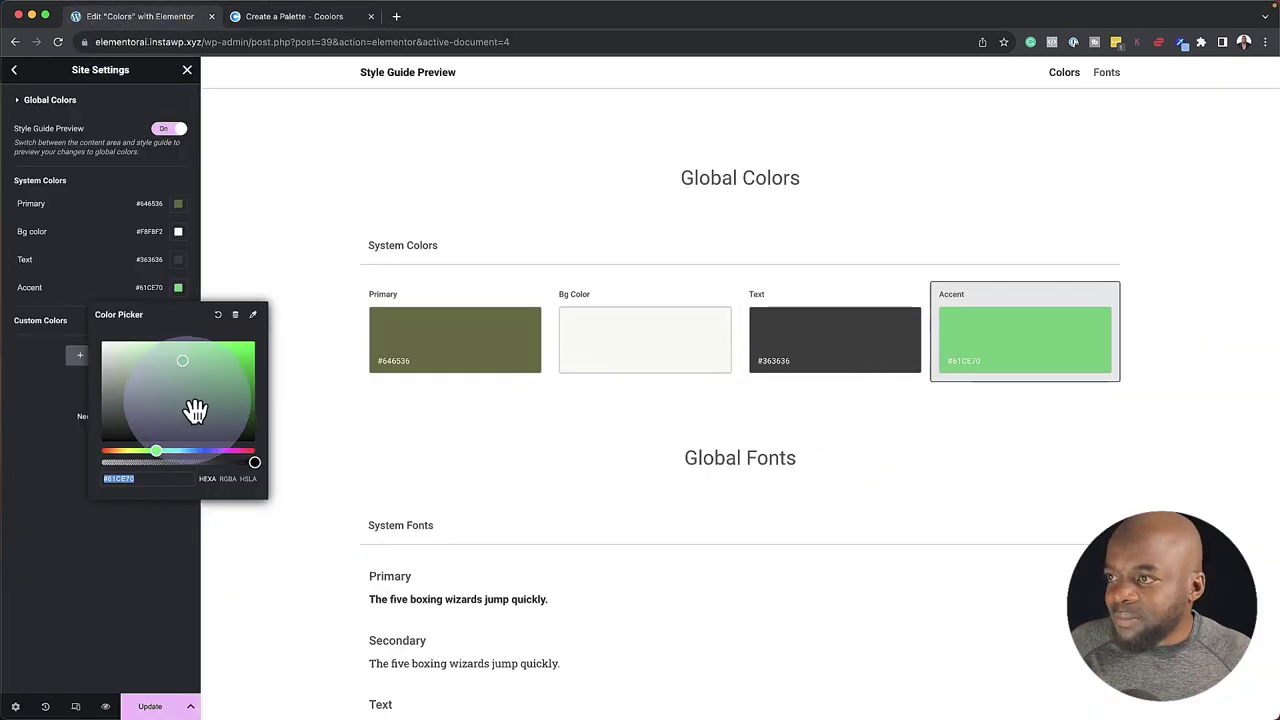
triple_click(147, 480)
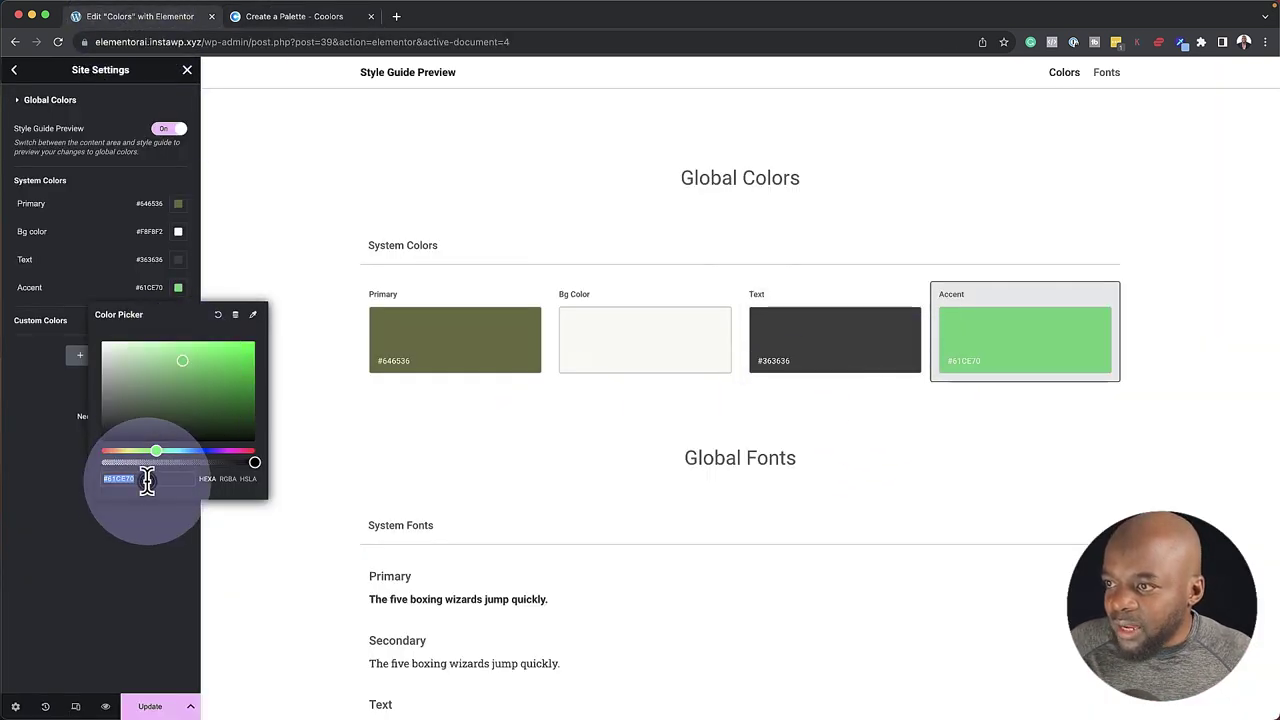
key("super+v")
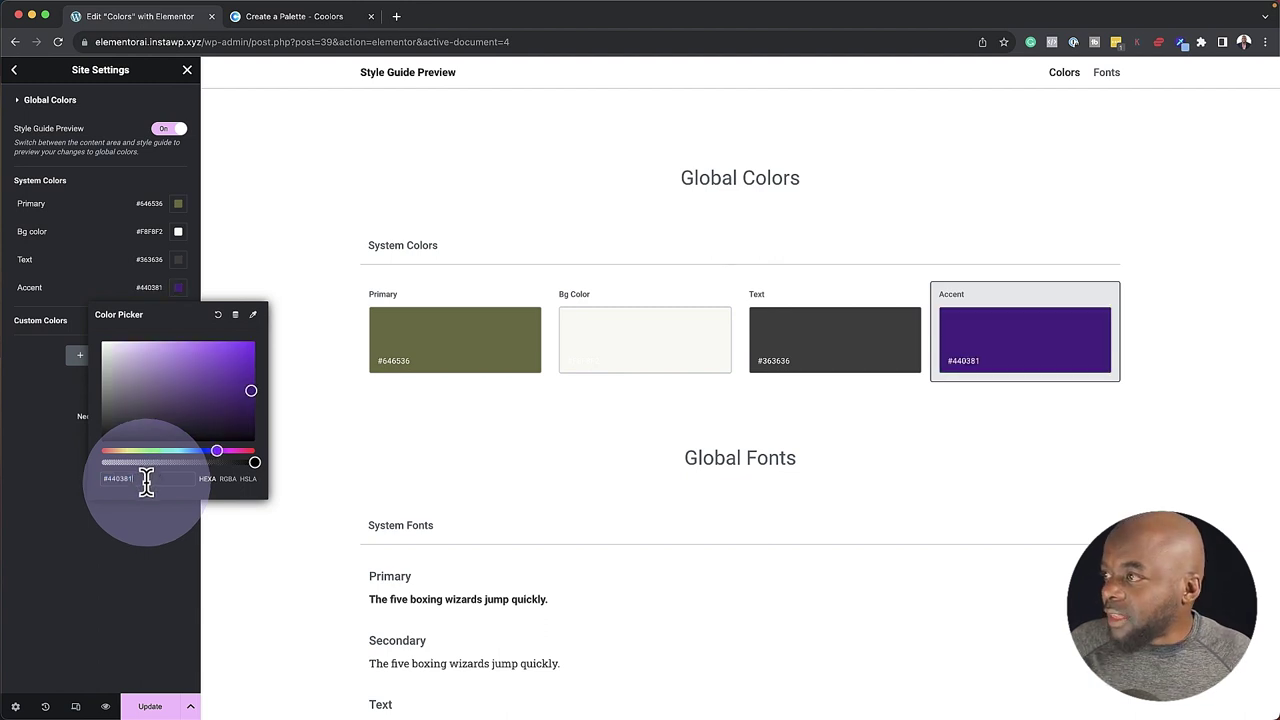
Rename the Accent system color to "Call To Actions"
left_click(51, 288)
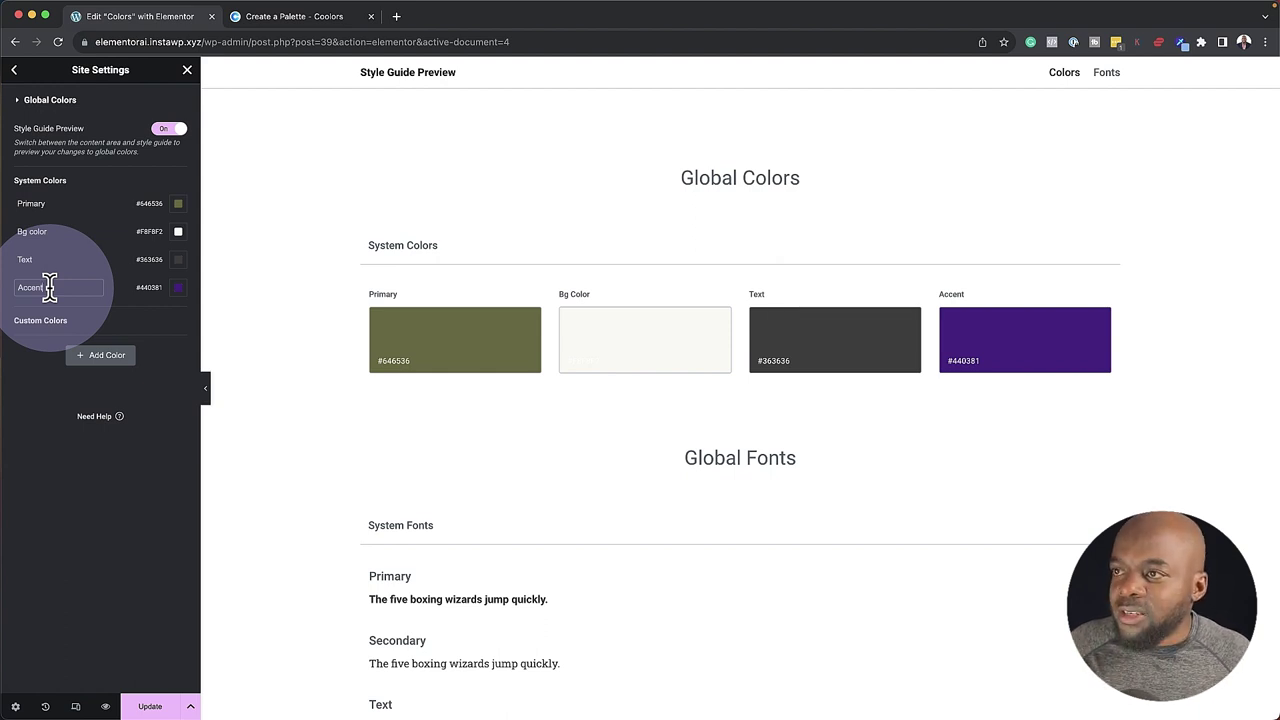
type("Ca")
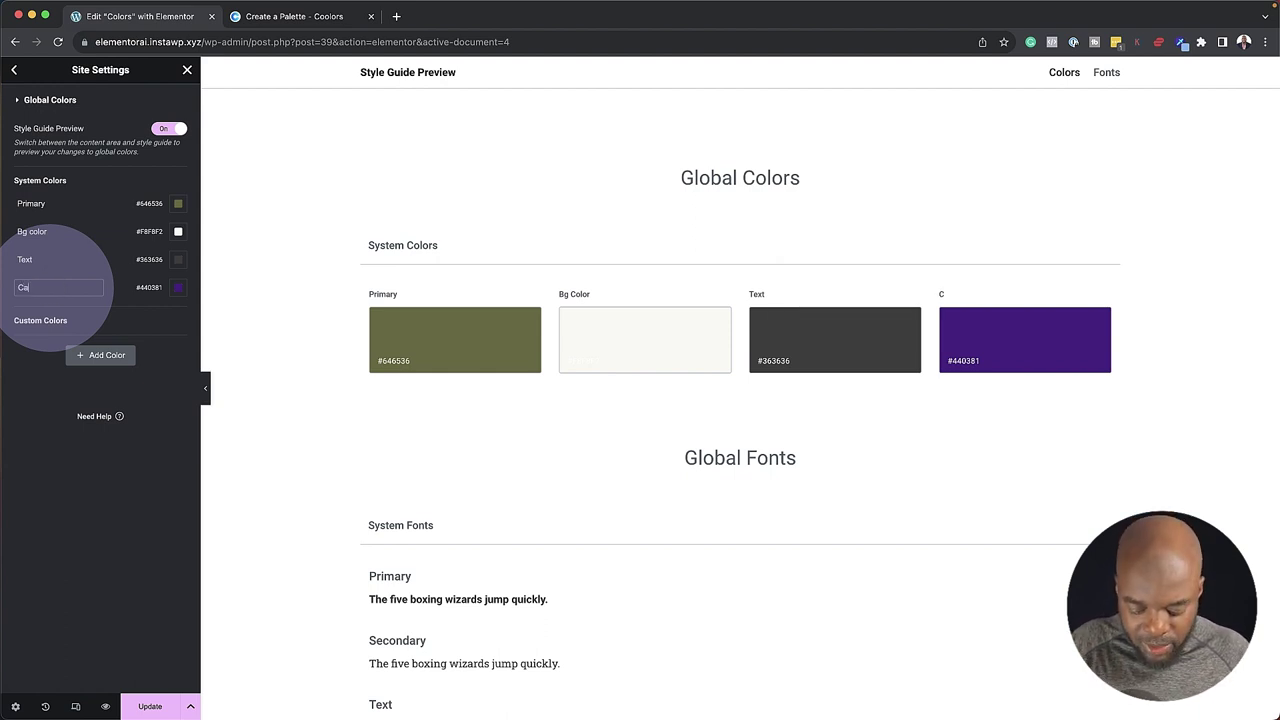
type("ll To Actions")
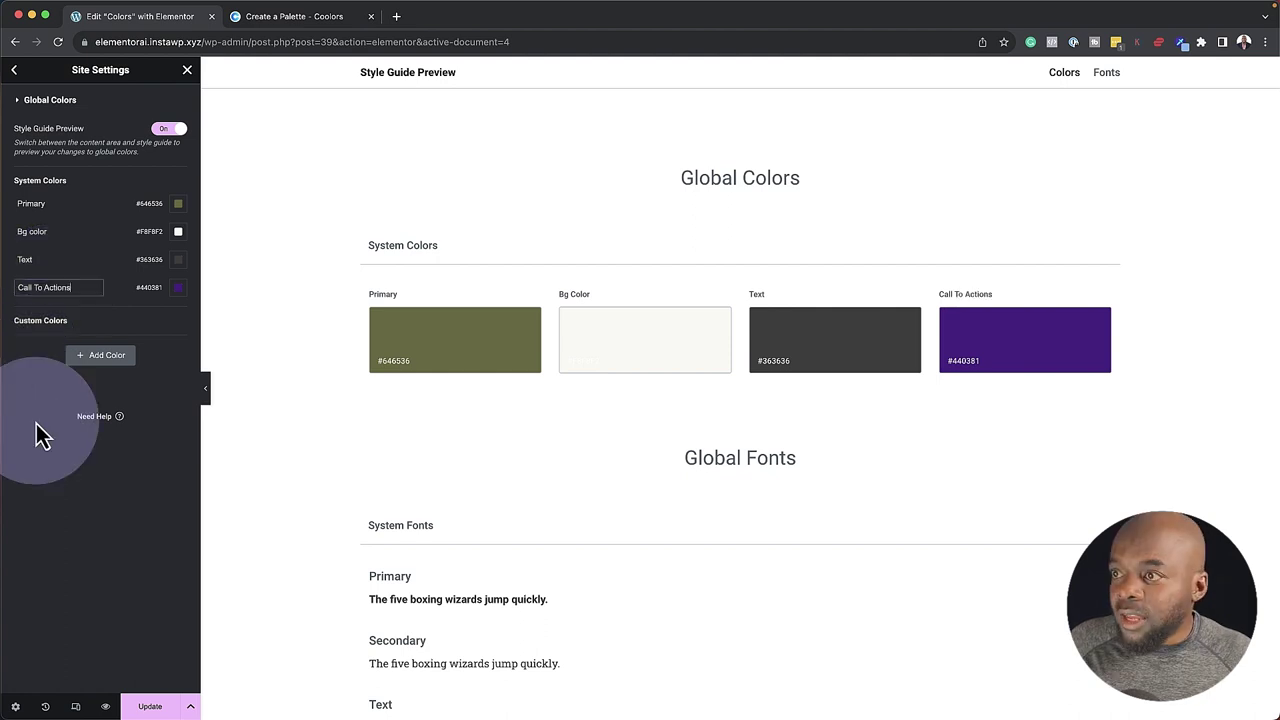
left_click(35, 422)
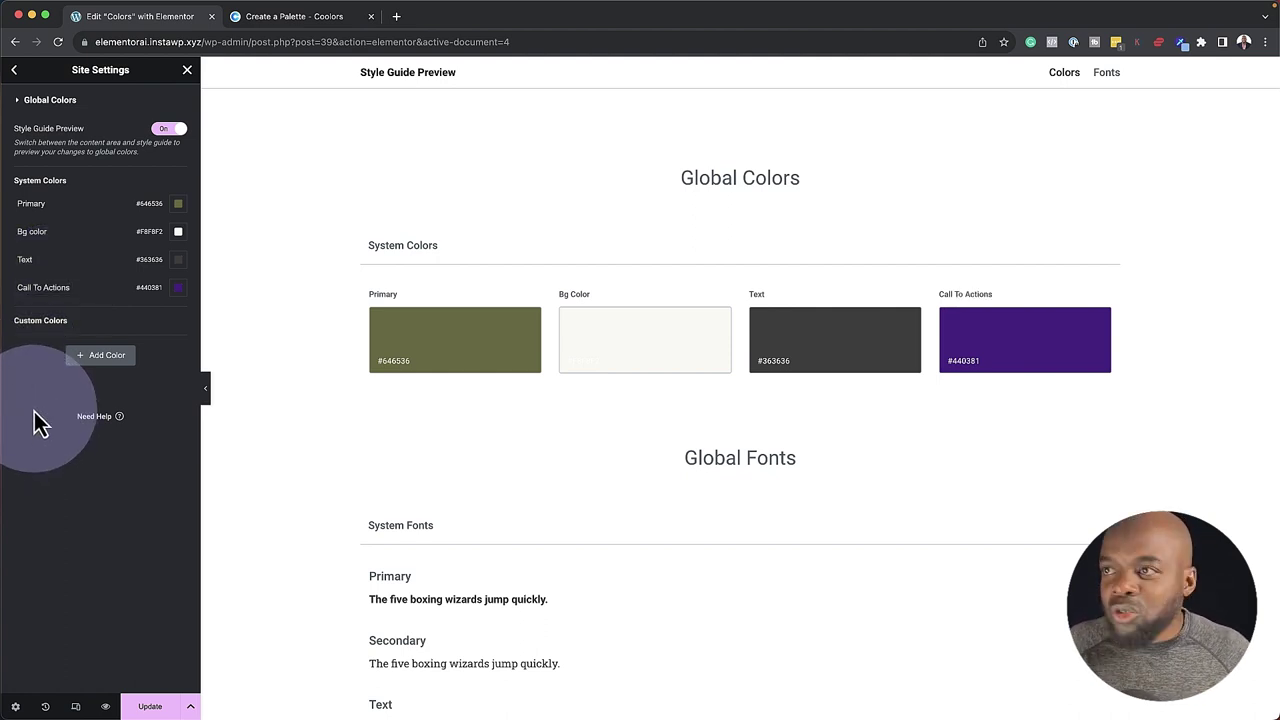
Add a custom global color and open its color value for editing
left_click(107, 360)
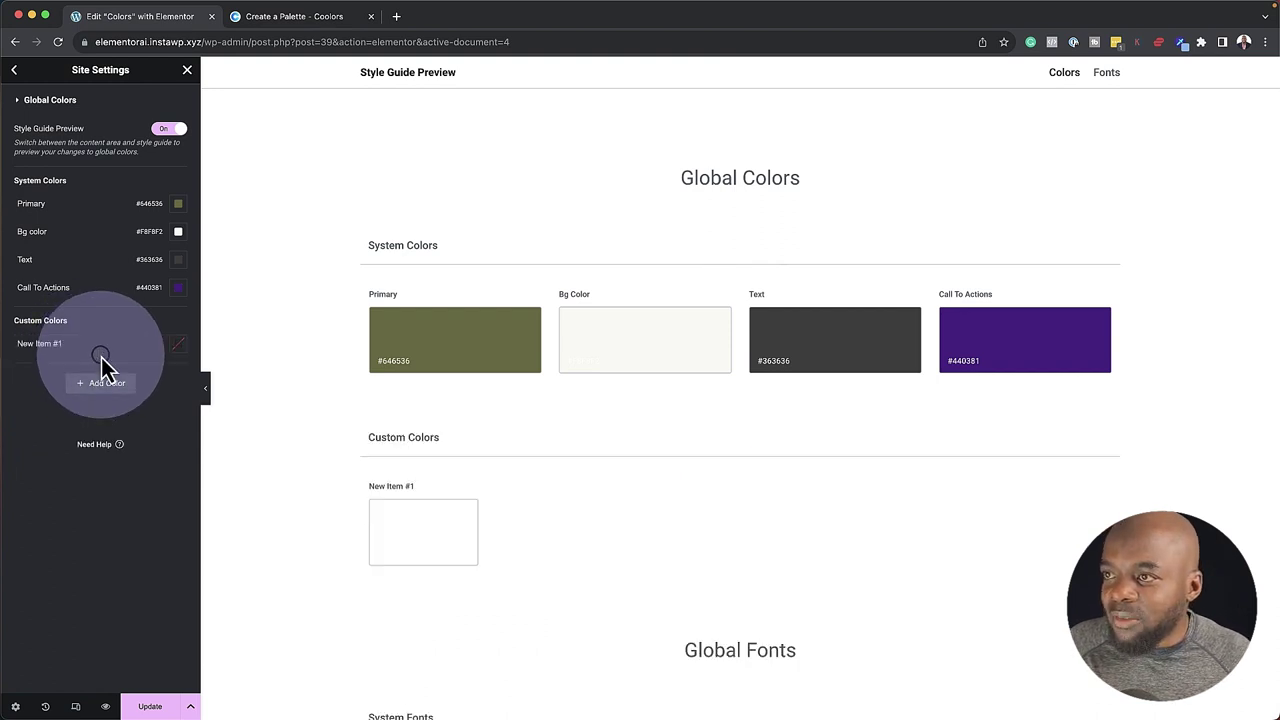
left_click(178, 343)
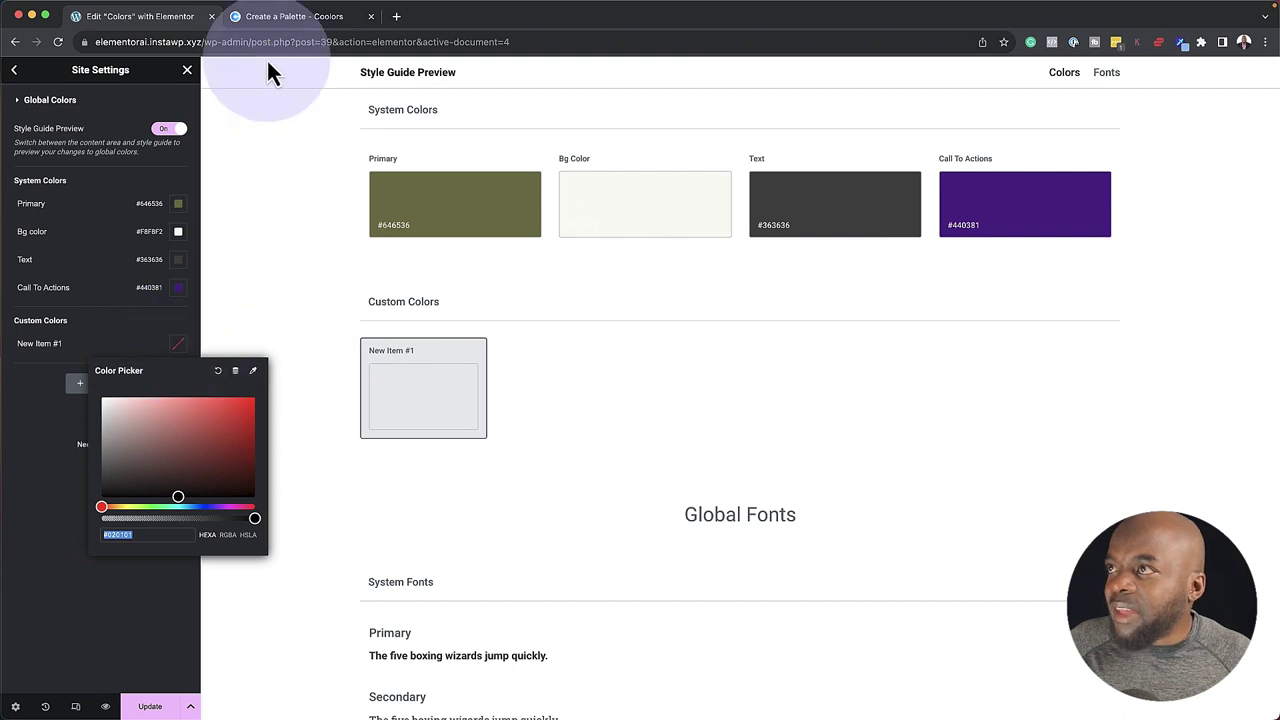
Switch to Coolors, change the indigo swatch to its brighter shade 8810F9 and copy the hex code
left_click(270, 20)
left_click(437, 371)
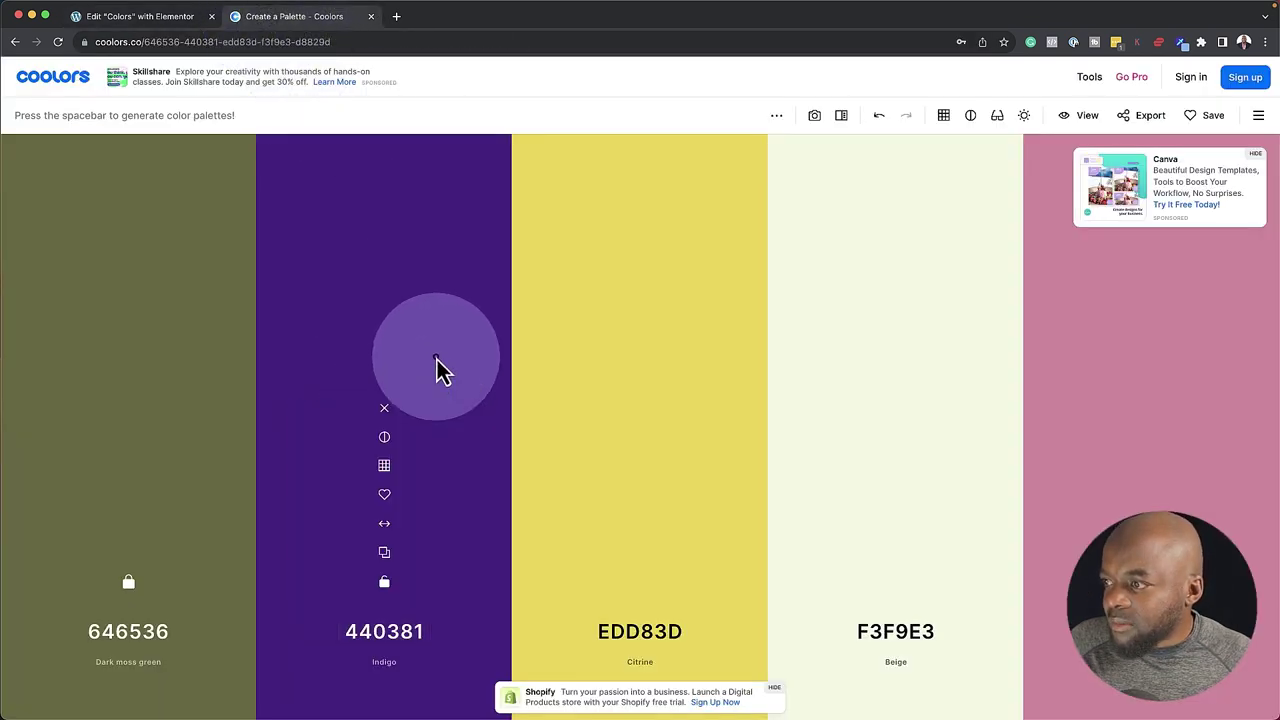
left_click(388, 470)
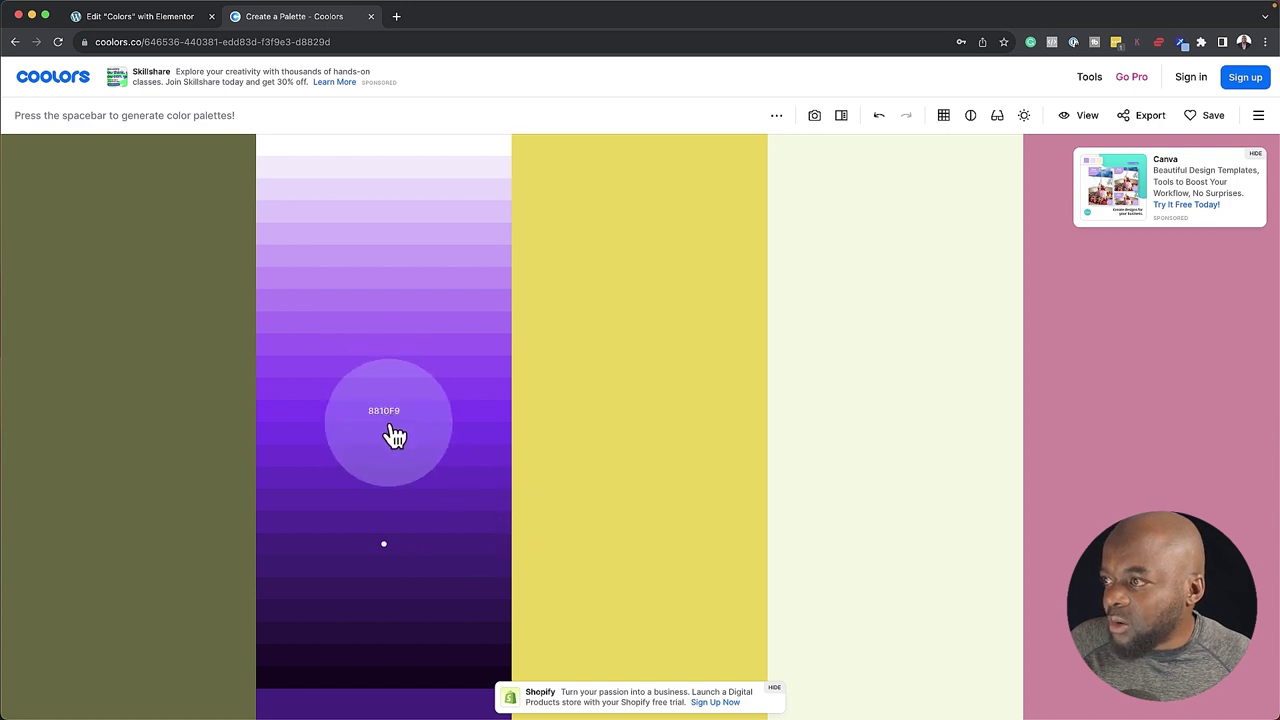
left_click(391, 421)
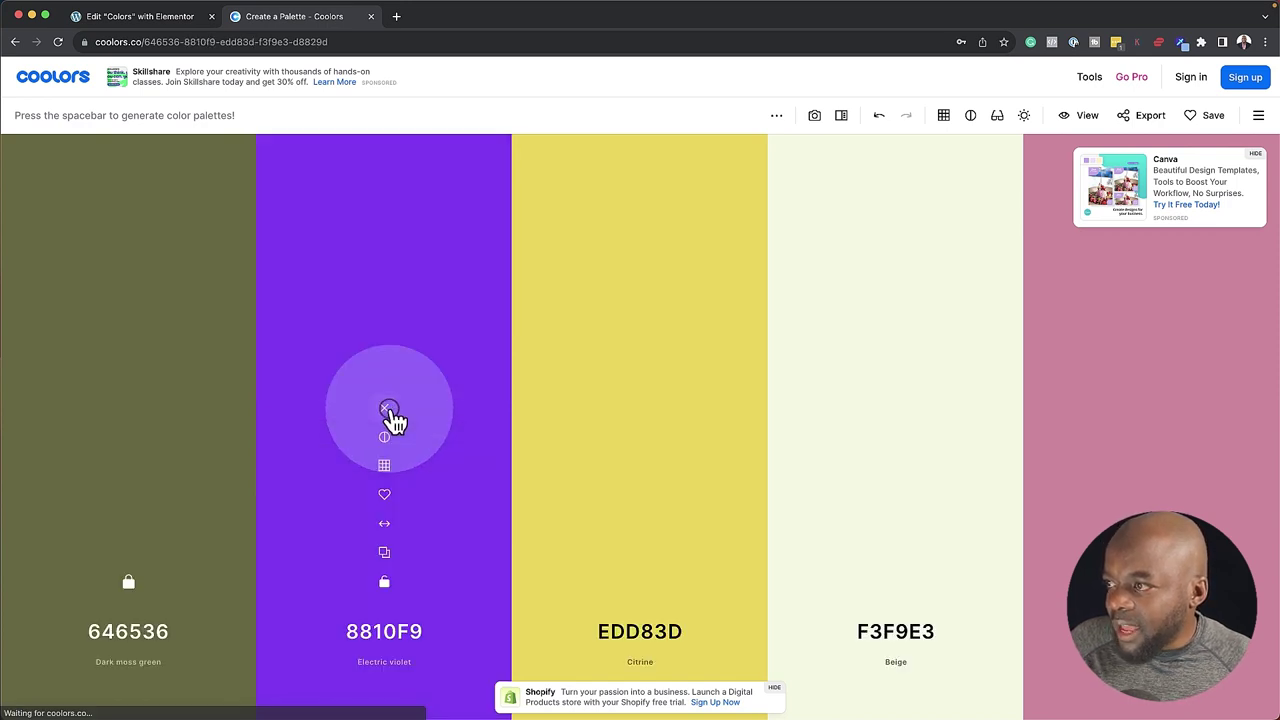
left_click(411, 631)
key("ctrl+c")
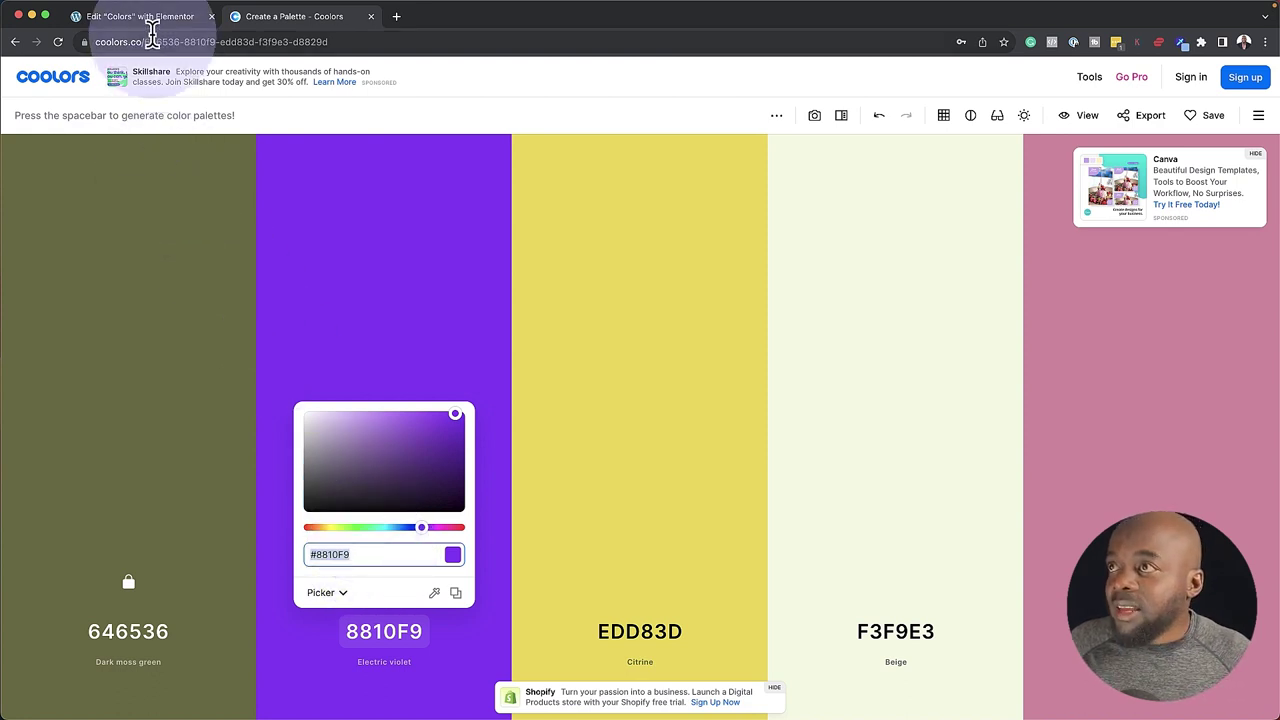
Switch back to Elementor and set the new custom color to #8810F9
left_click(148, 18)
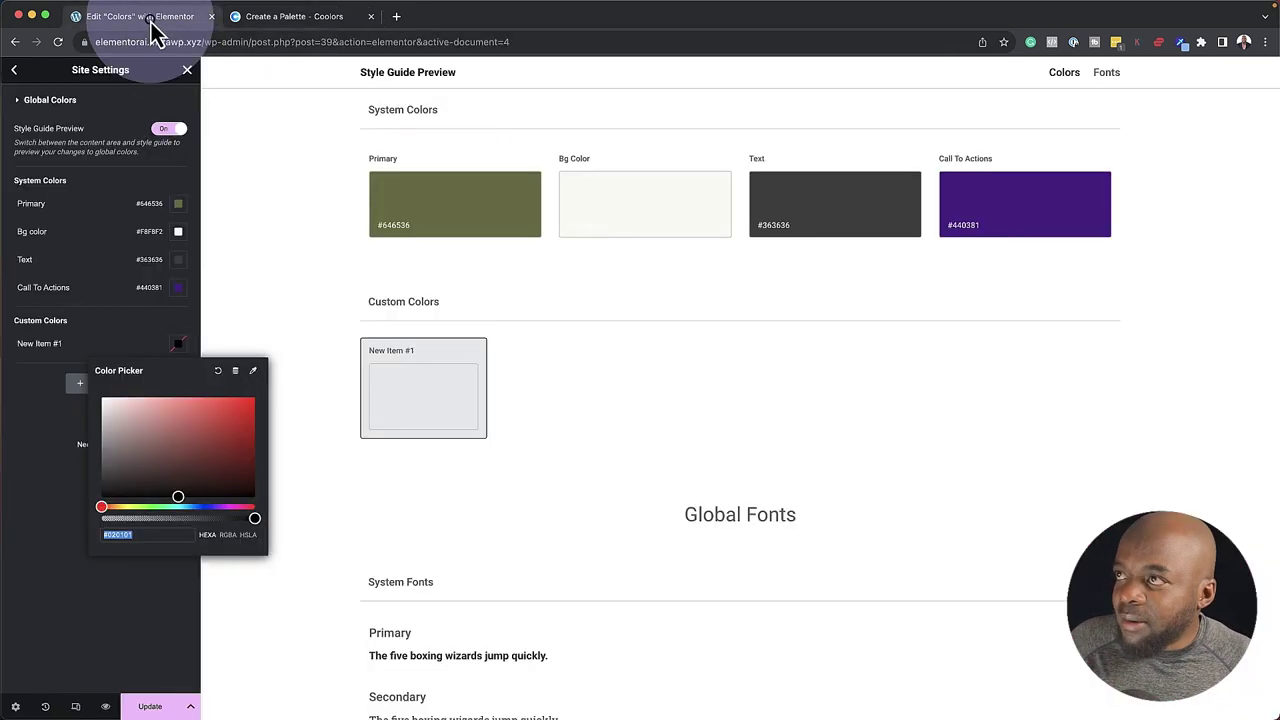
left_click(151, 535)
key("ctrl+v")
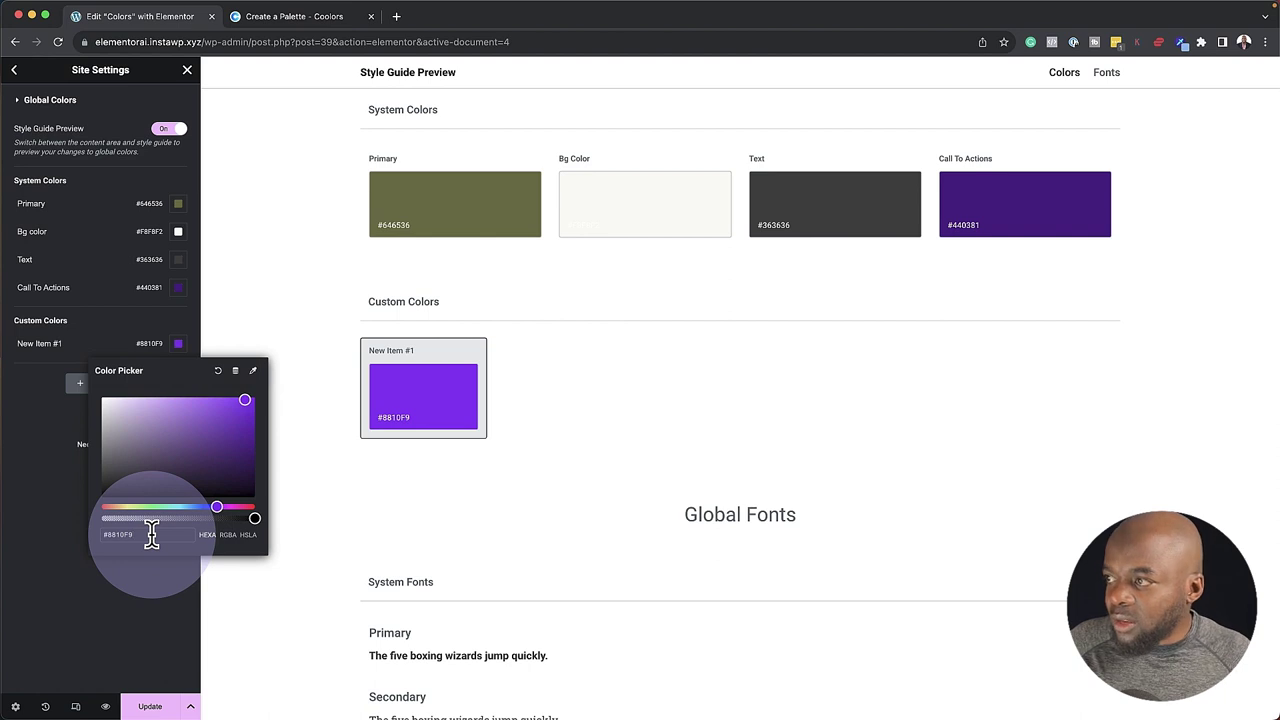
Rename the new custom color to "CTA Hover"
left_click(67, 343)
triple_click(66, 343)
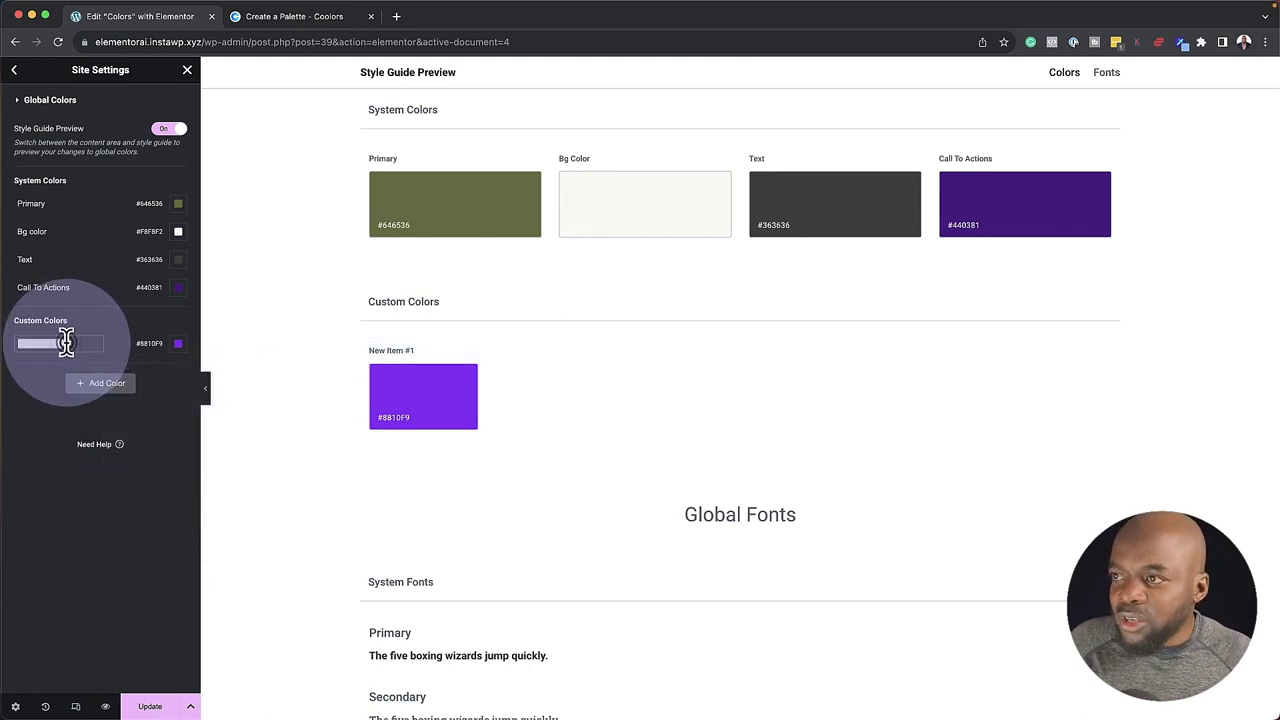
type("CTA Hover")
left_click(40, 430)
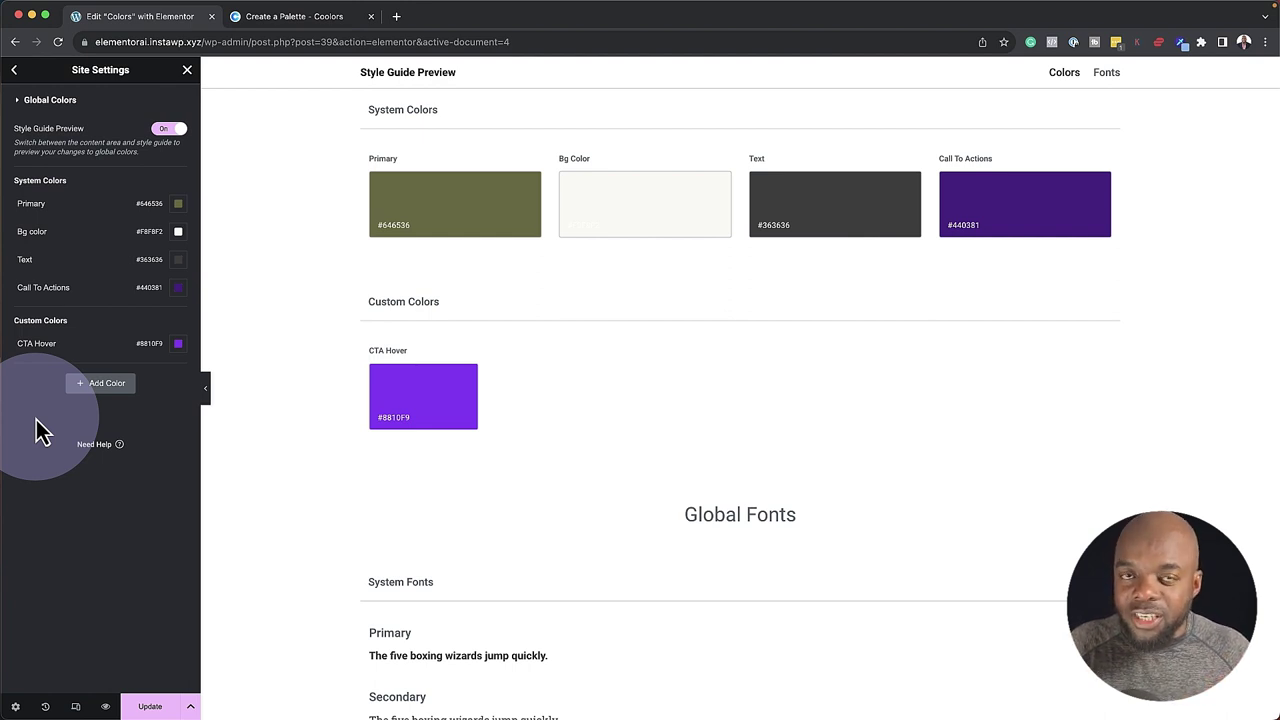
Add a second custom global color, switch to Coolors and undo the shade change on the violet swatch
left_click(100, 383)
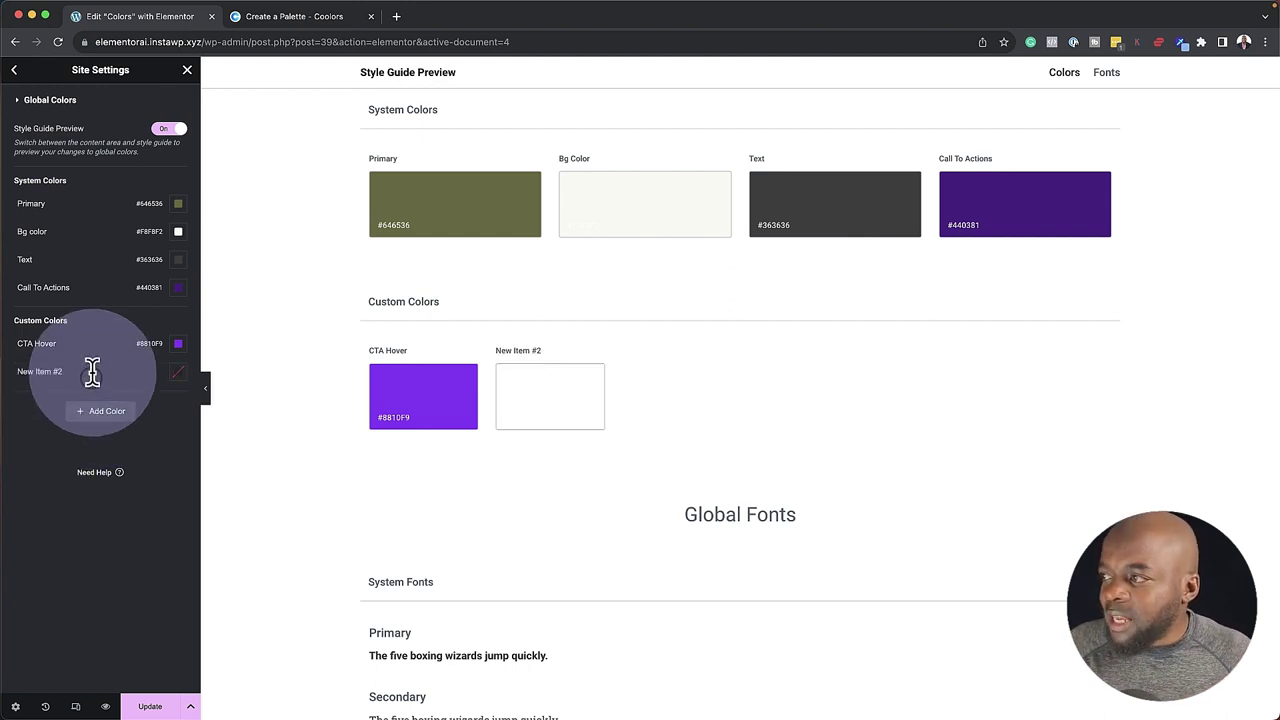
left_click(286, 20)
left_click(414, 363)
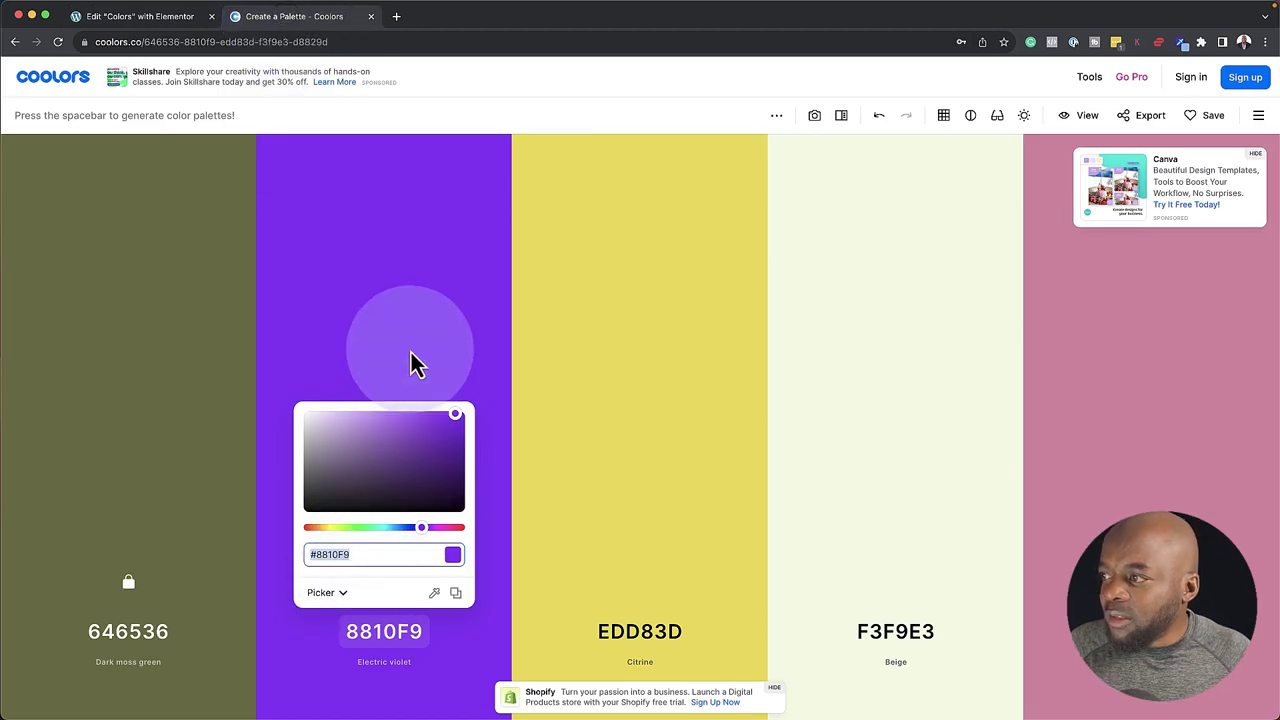
Change the dark moss green swatch to its near-black shade 1A1B0E and copy the hex code
left_click(131, 576)
left_click(132, 470)
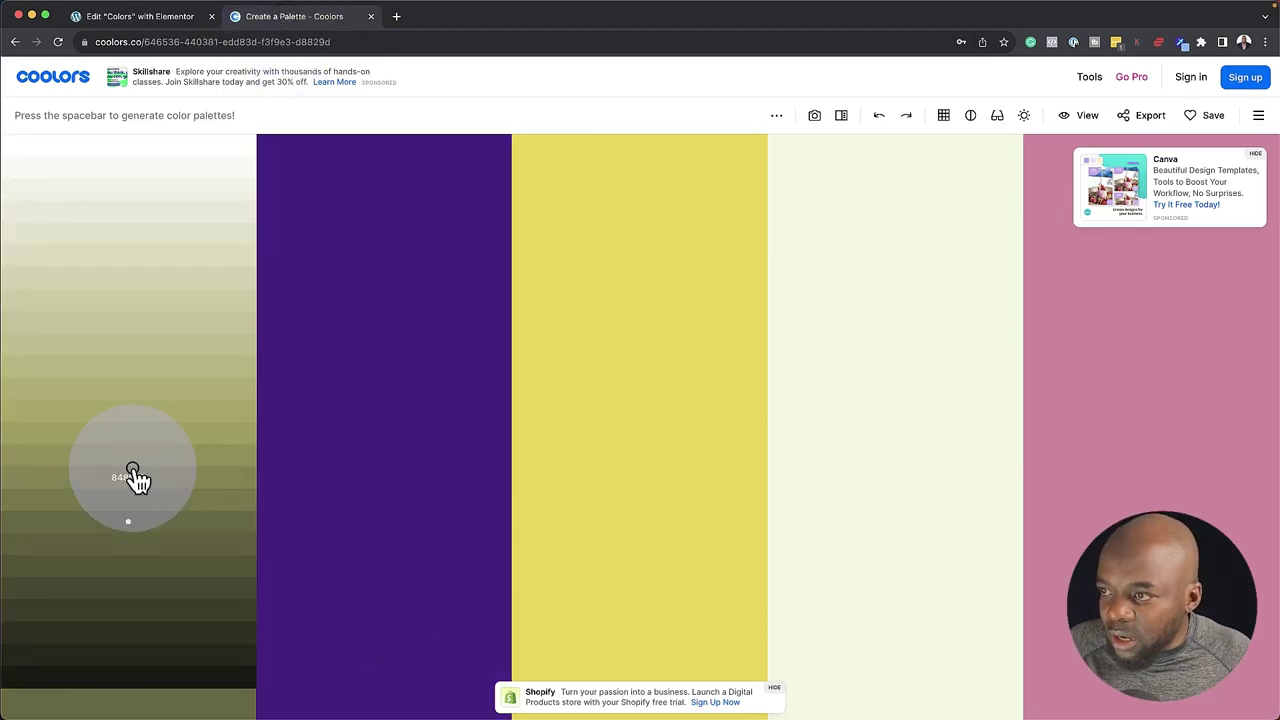
left_click(170, 668)
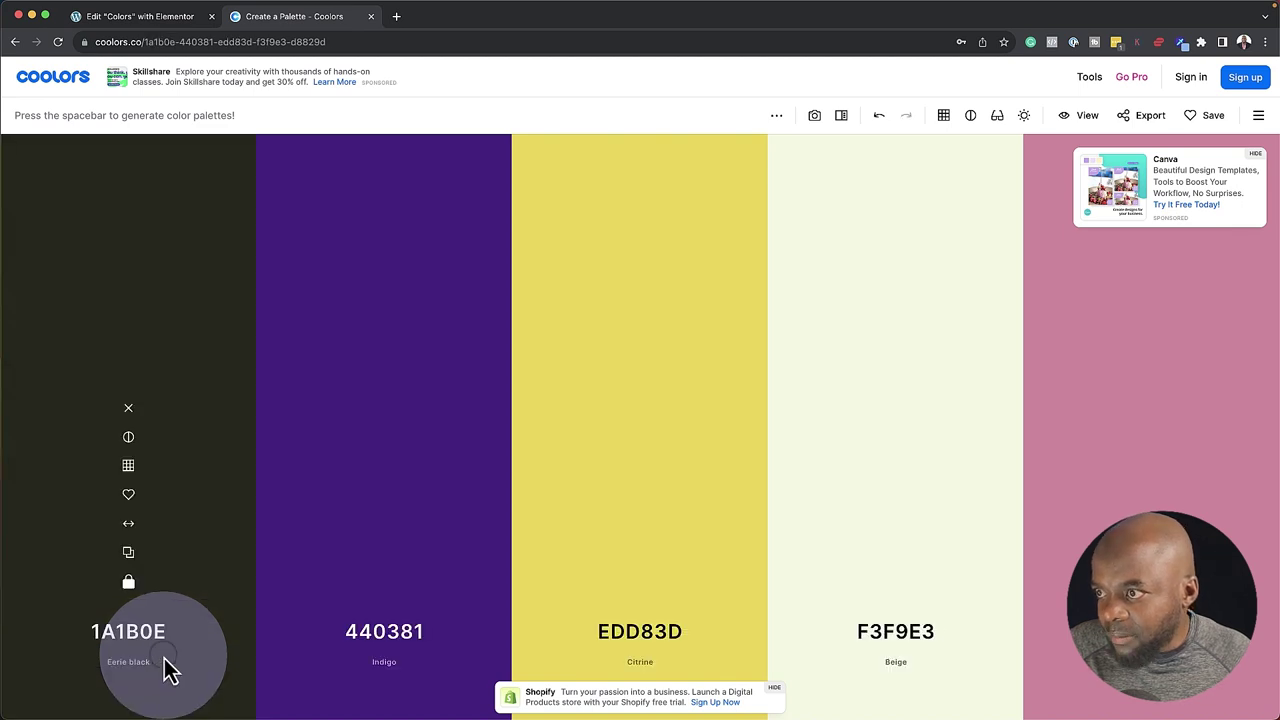
left_click(152, 634)
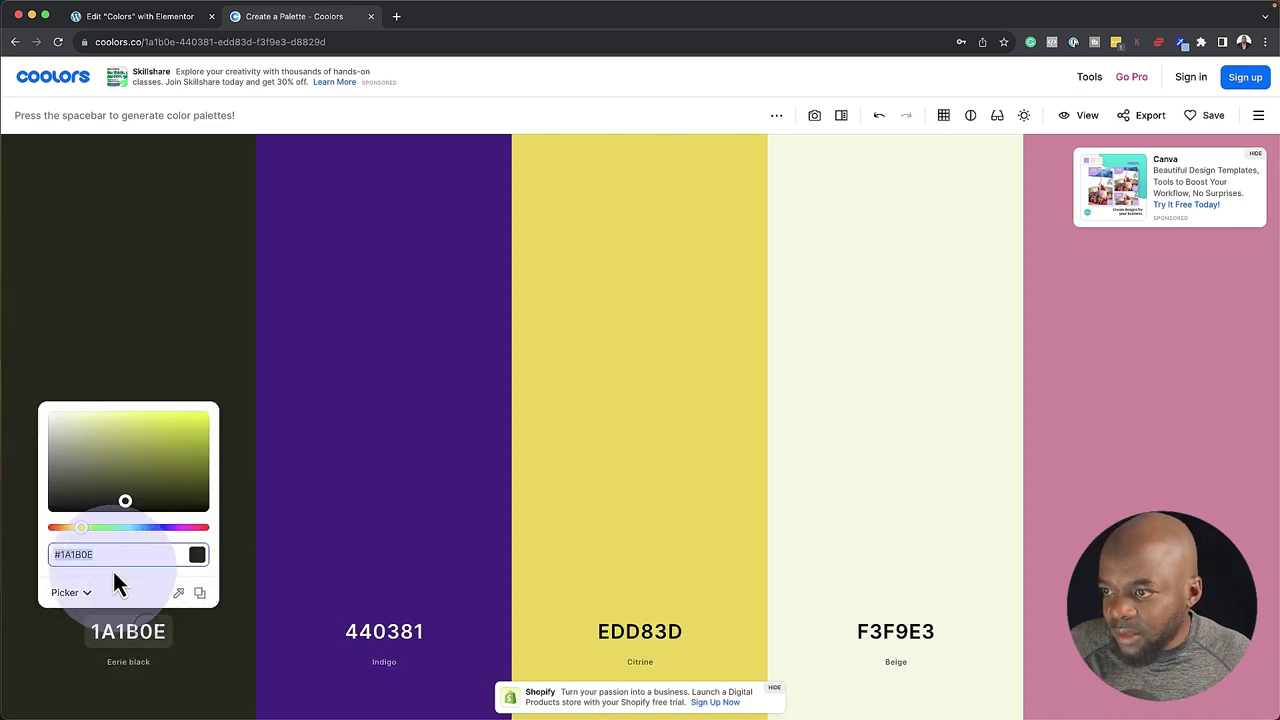
left_click(108, 557)
key("ctrl+c")
left_click(200, 351)
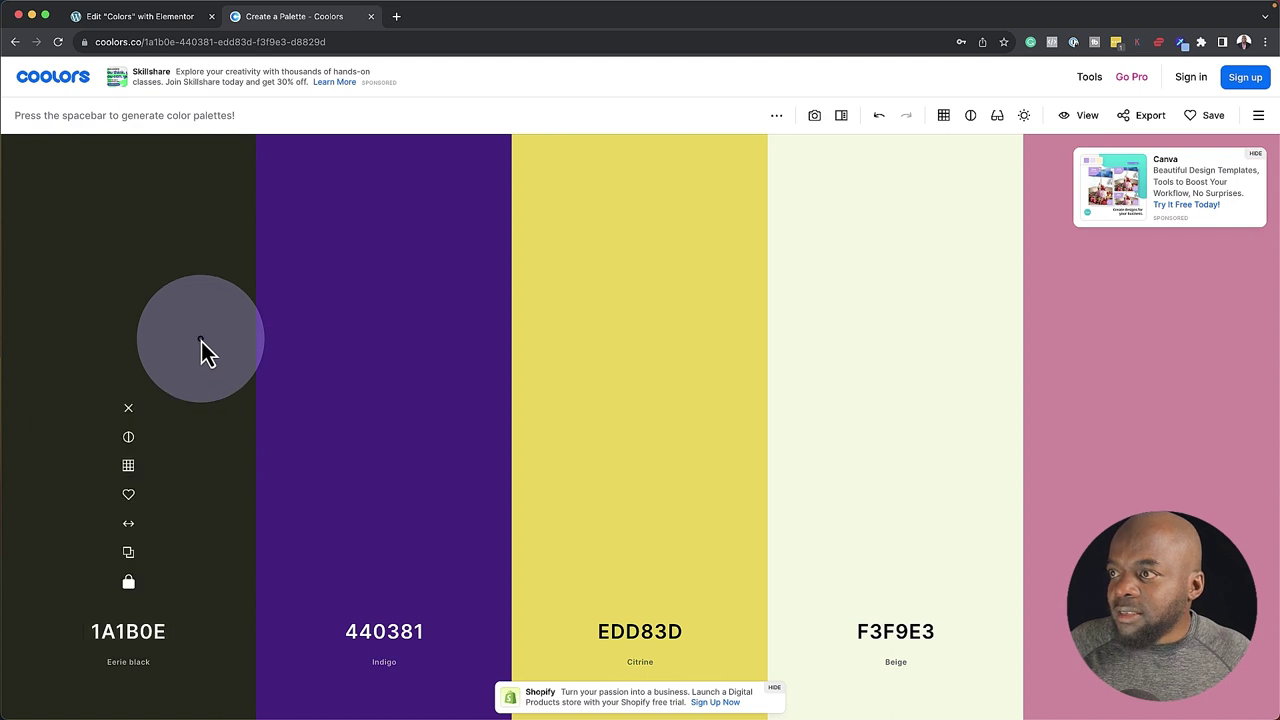
Switch back to Elementor and set the second custom color to #1A1B0E
left_click(173, 18)
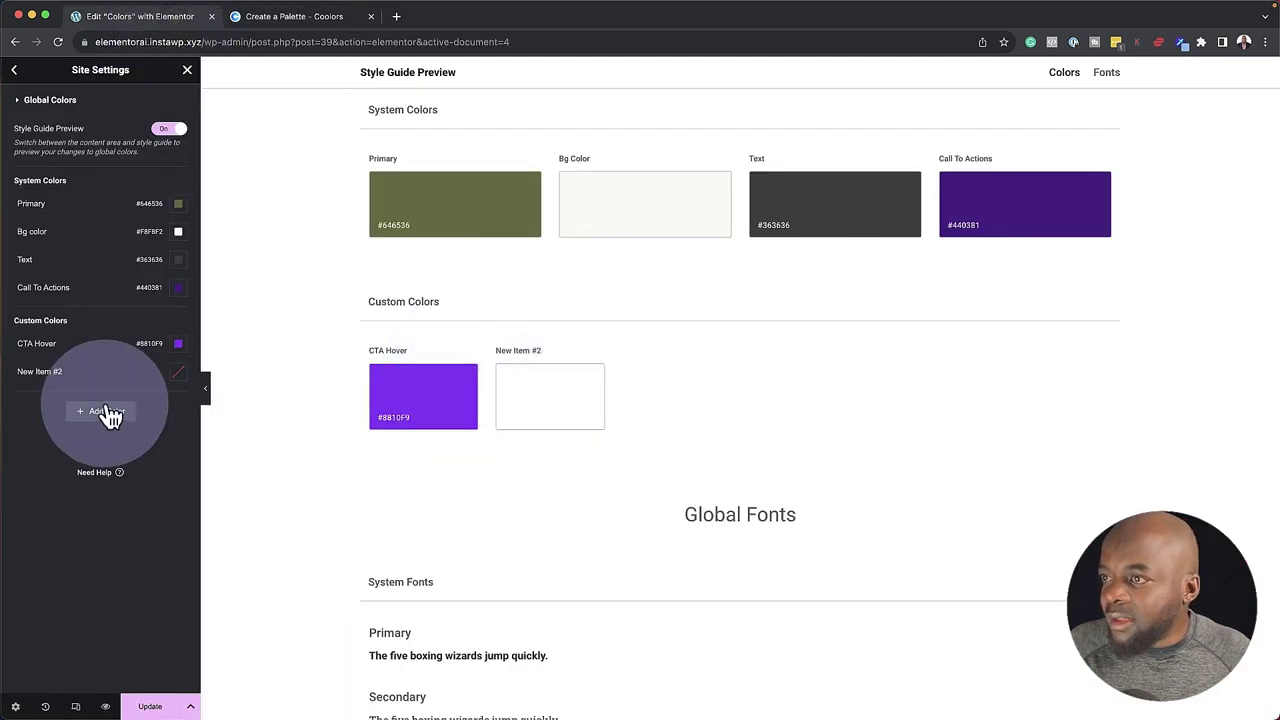
left_click(178, 371)
left_click(142, 562)
key("ctrl+v")
Rename the second custom color to "Dark Color"
left_click(75, 371)
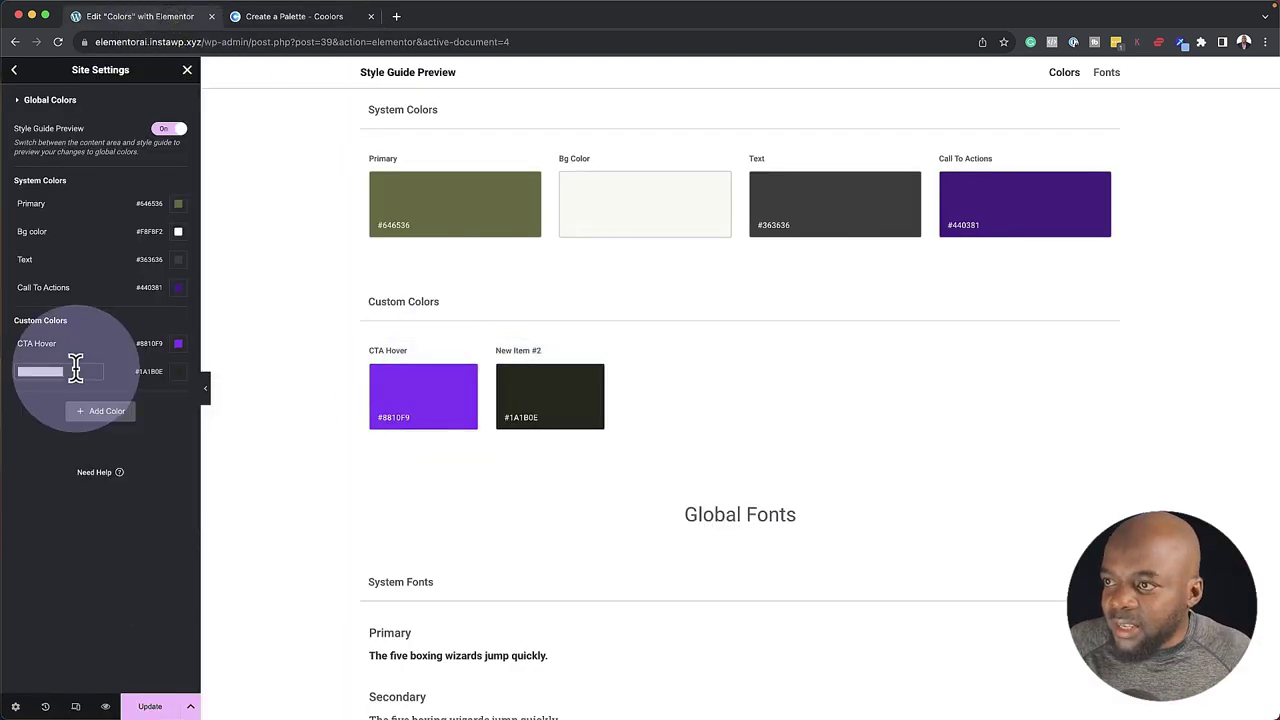
type("Dark Color")
left_click(46, 443)
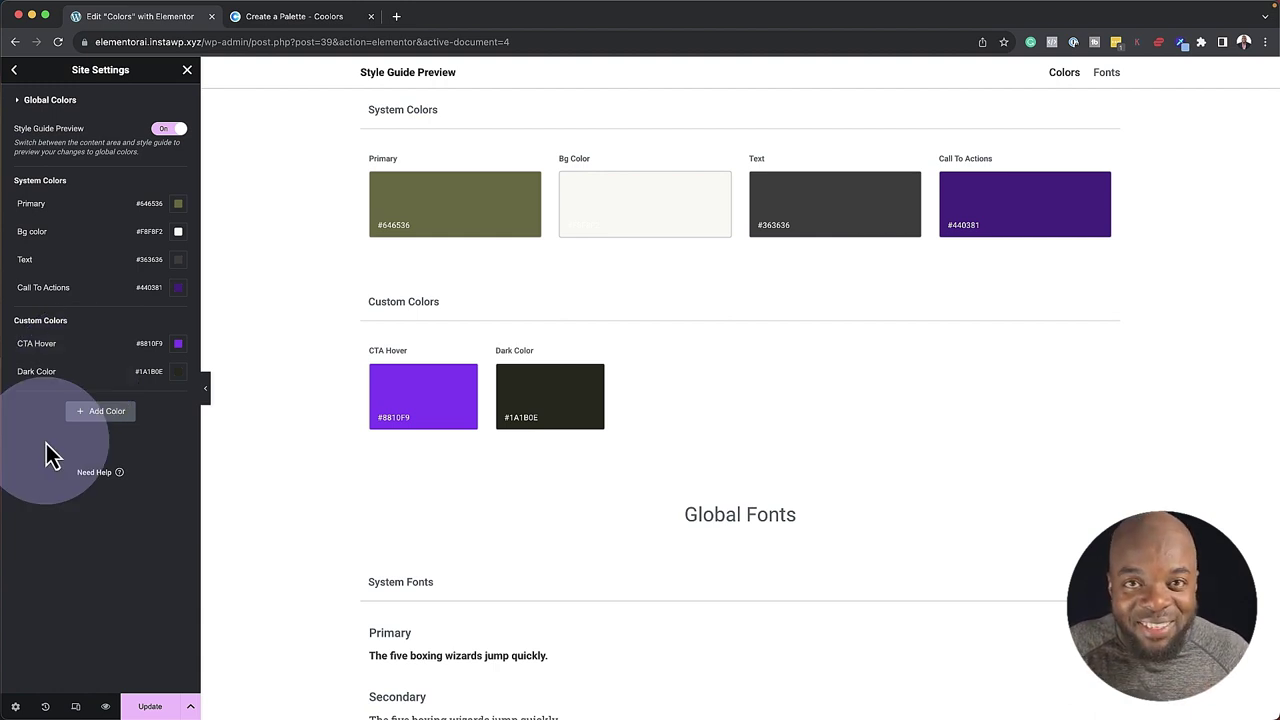
Add a third custom color named "50% Transparent" and set it to semi-transparent black, #0000007A
left_click(96, 411)
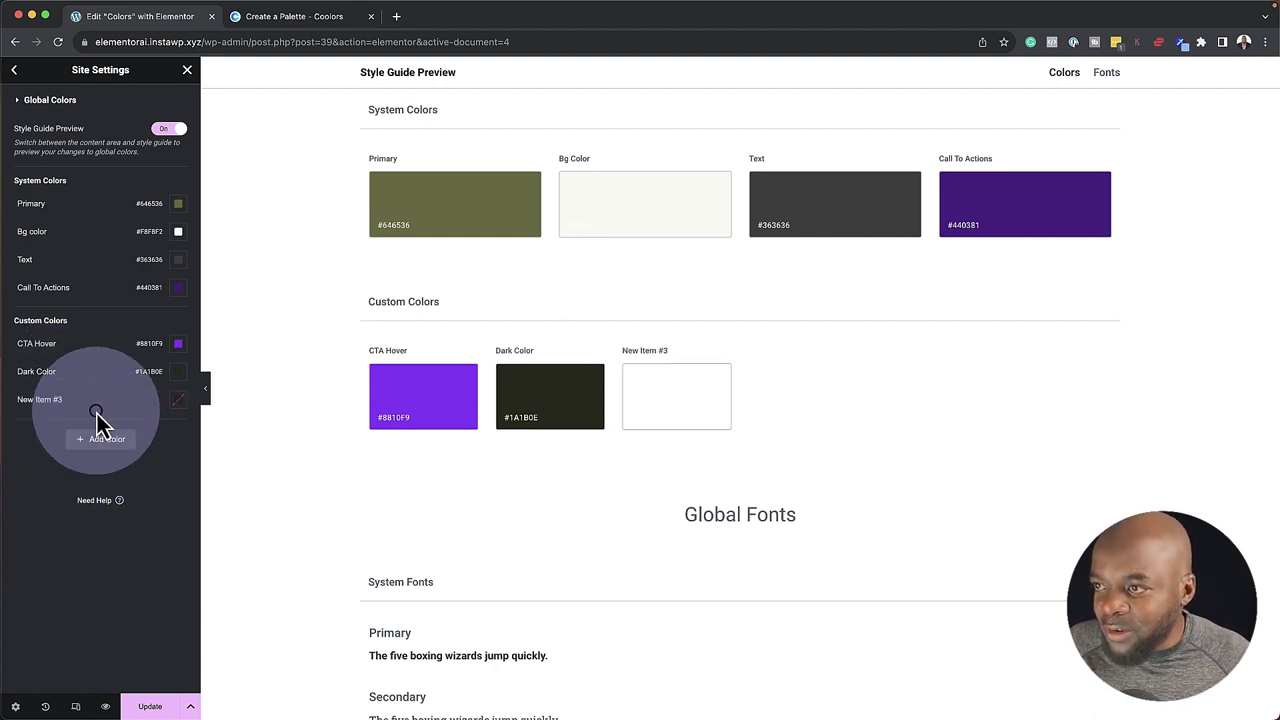
left_click(178, 399)
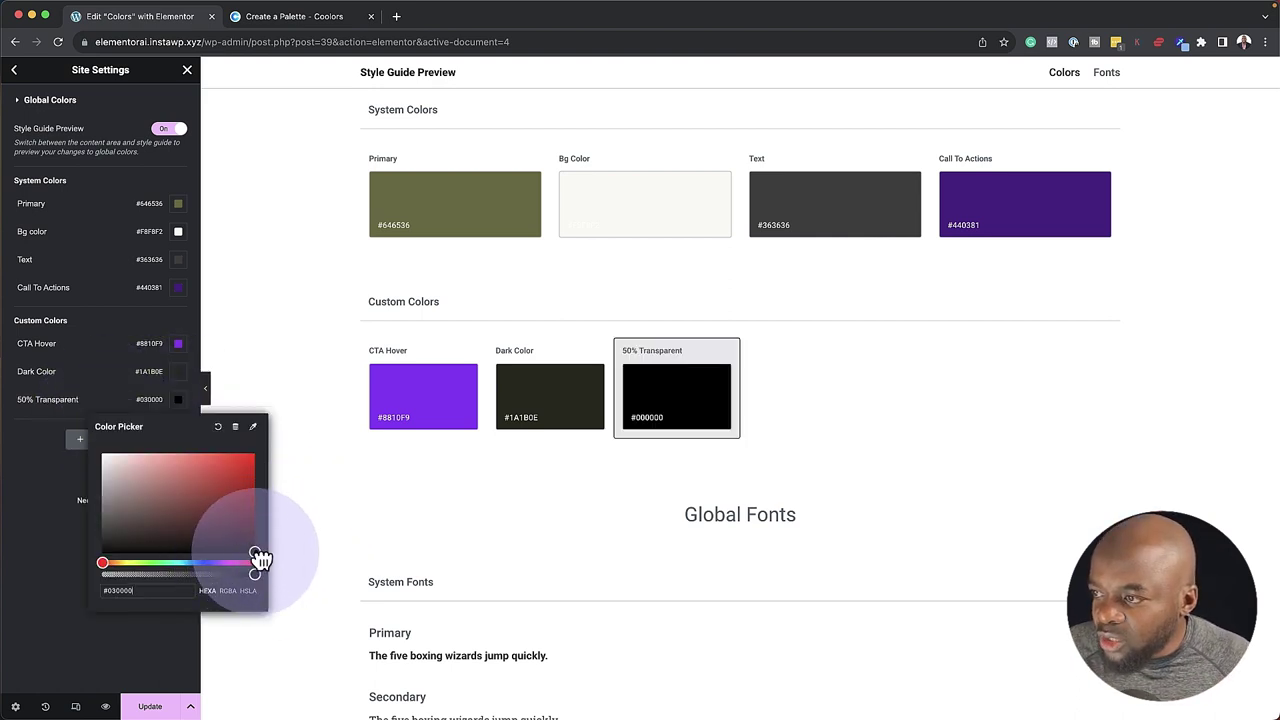
left_click_drag(255, 556, 82, 567)
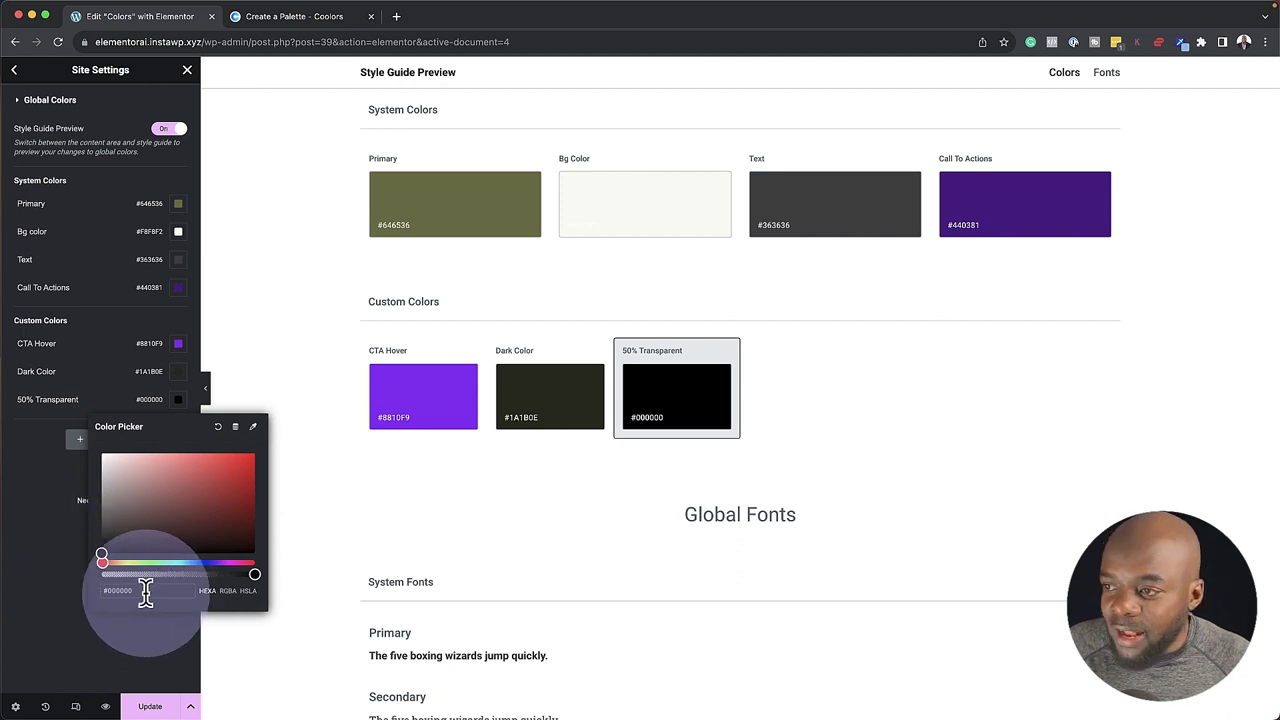
left_click(256, 576)
left_click_drag(259, 580, 180, 587)
left_click(401, 460)
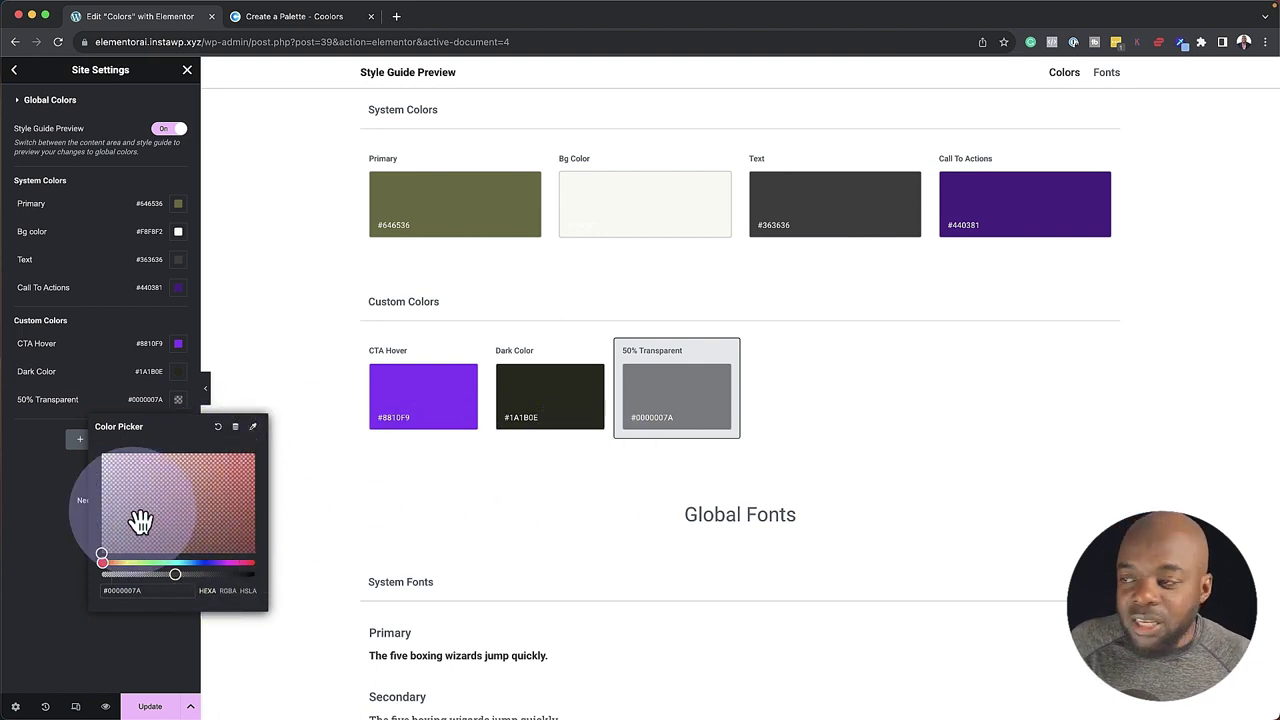
left_click(38, 570)
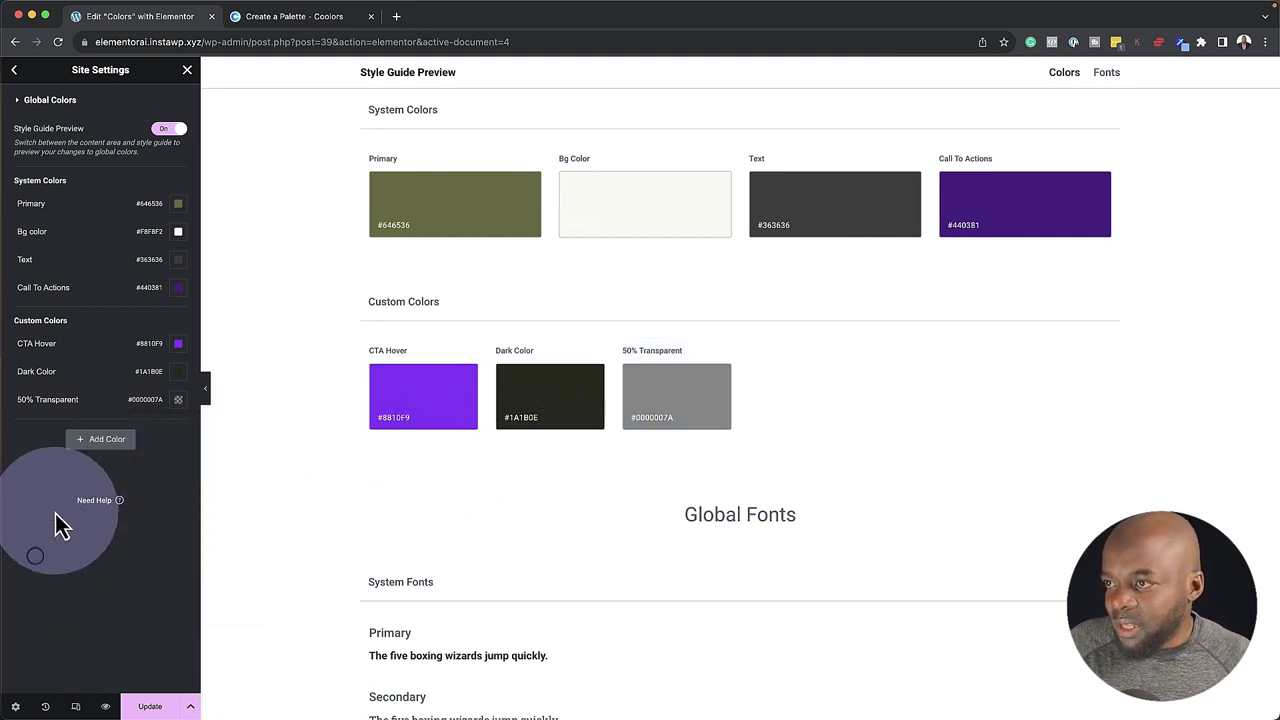
Add a fourth custom color named "Transparent" and set it to fully transparent black, #00000000
left_click(108, 444)
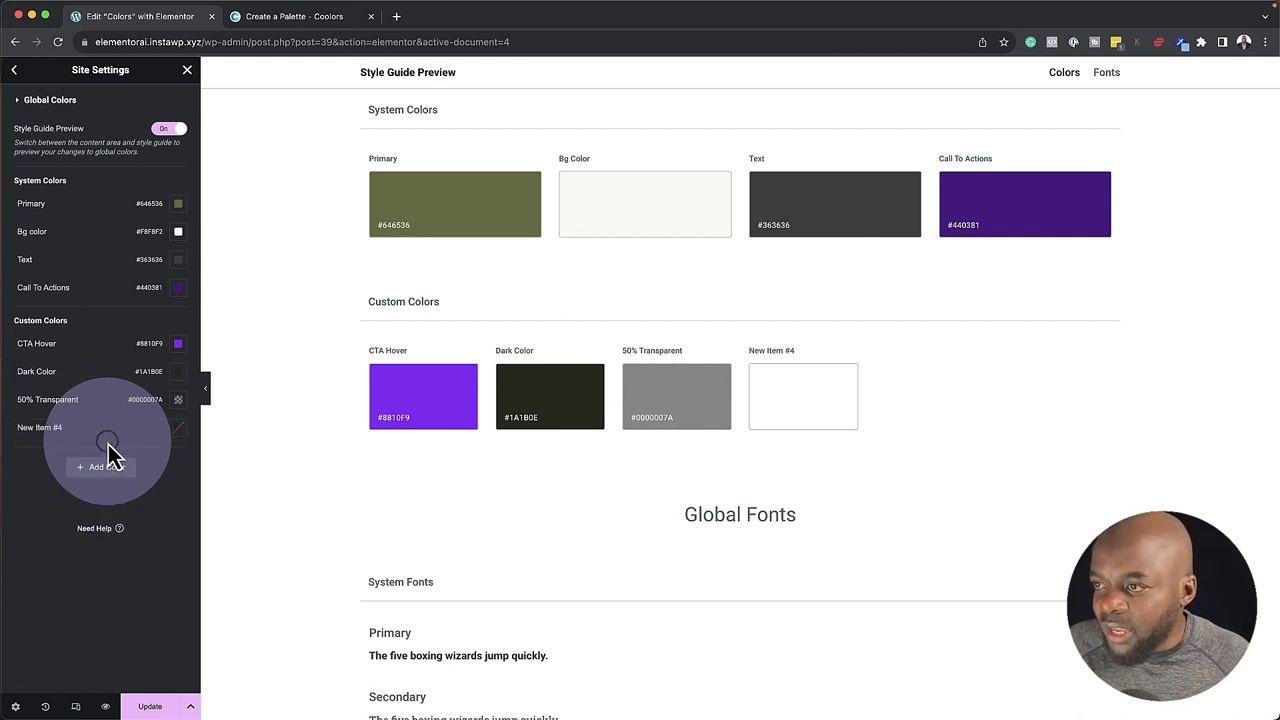
triple_click(73, 428)
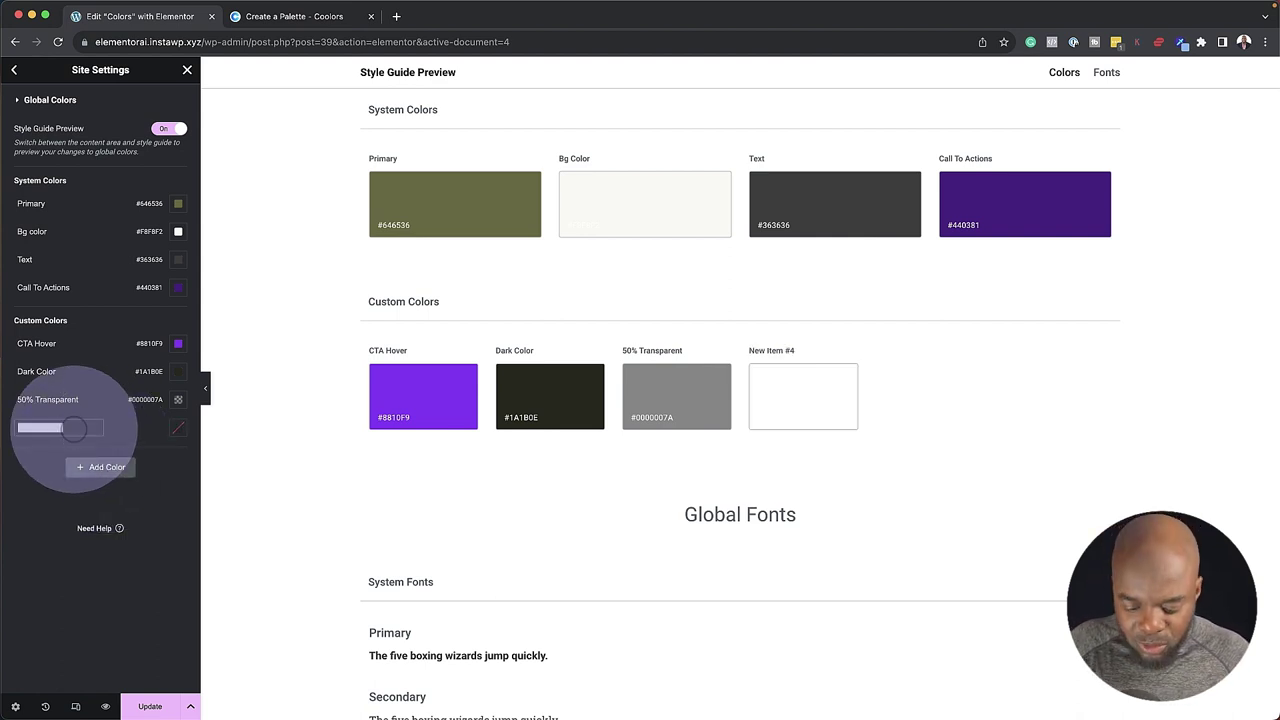
type("YtTransparent")
left_click(178, 427)
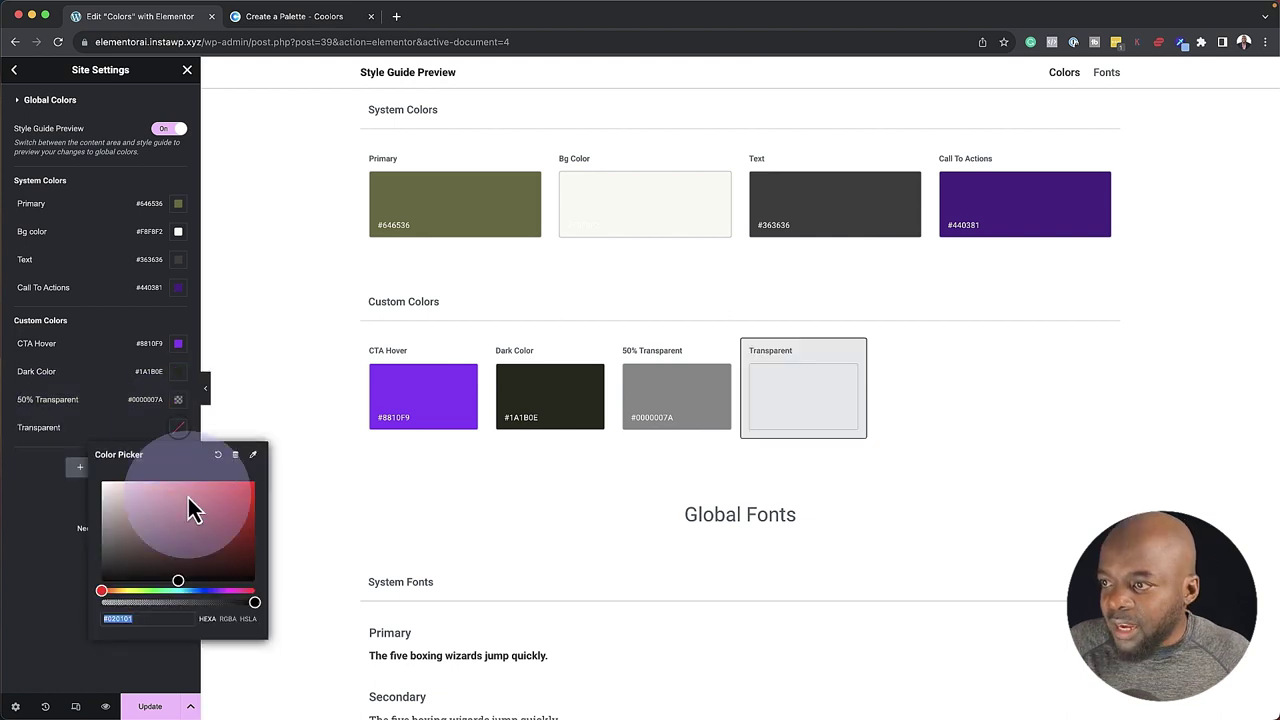
left_click_drag(189, 509, 92, 588)
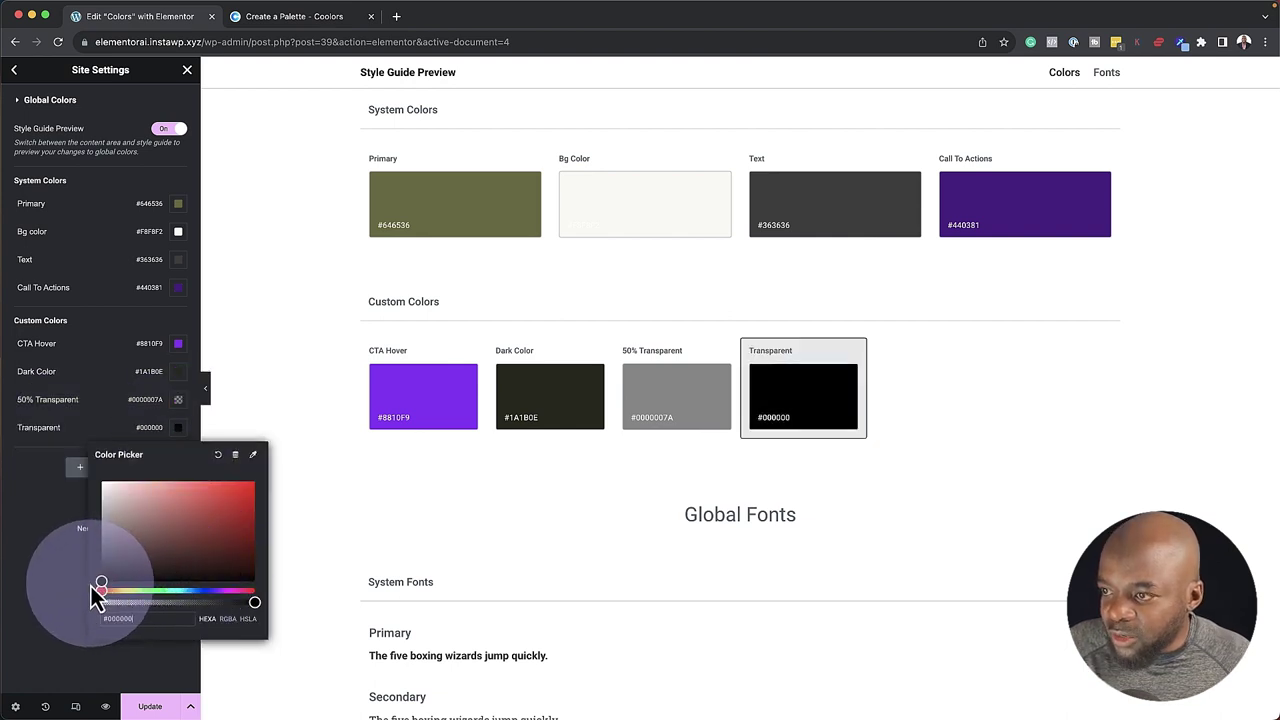
left_click(254, 604)
left_click_drag(256, 608, 40, 611)
left_click(38, 600)
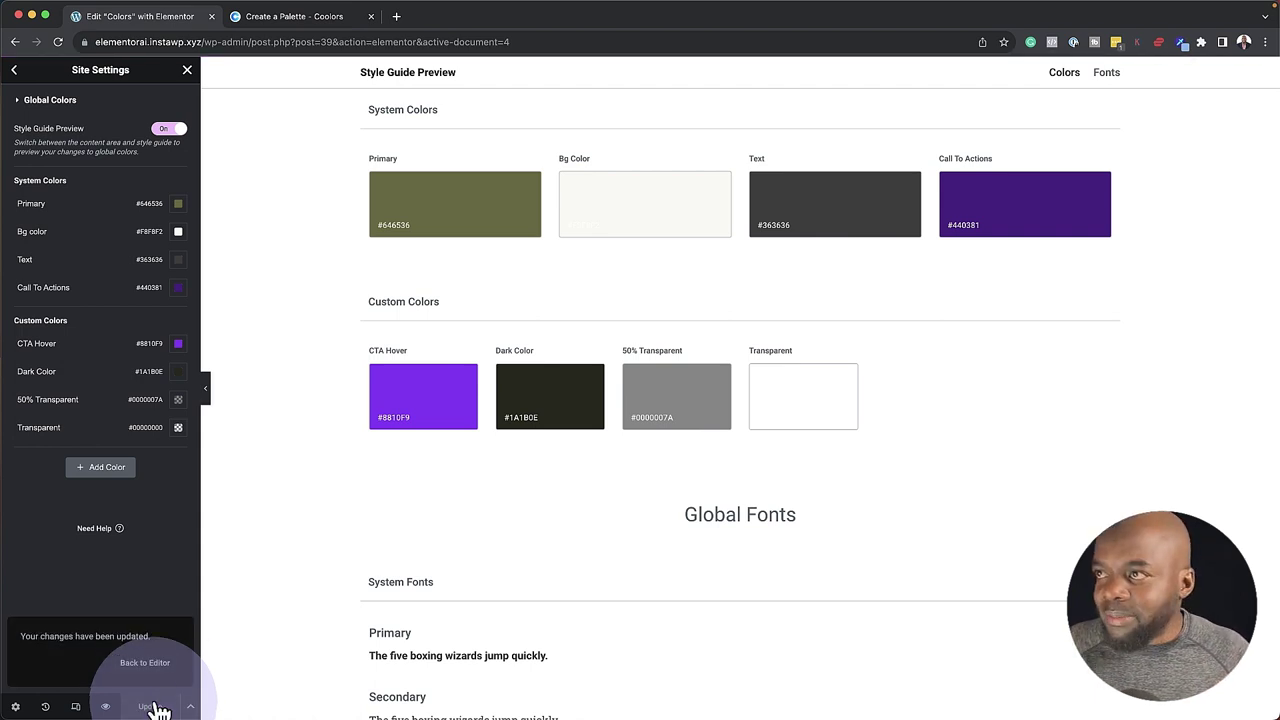
Close the site settings and insert a single-column section on the page
left_click(187, 70)
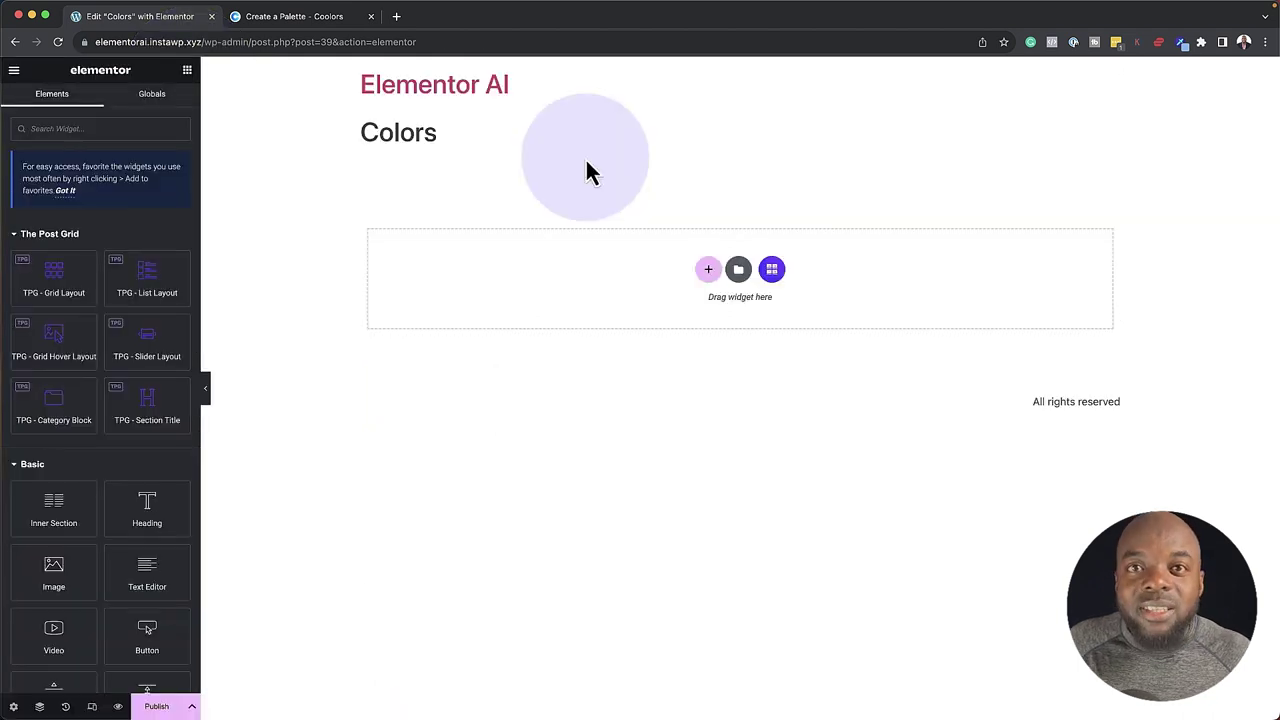
left_click(708, 269)
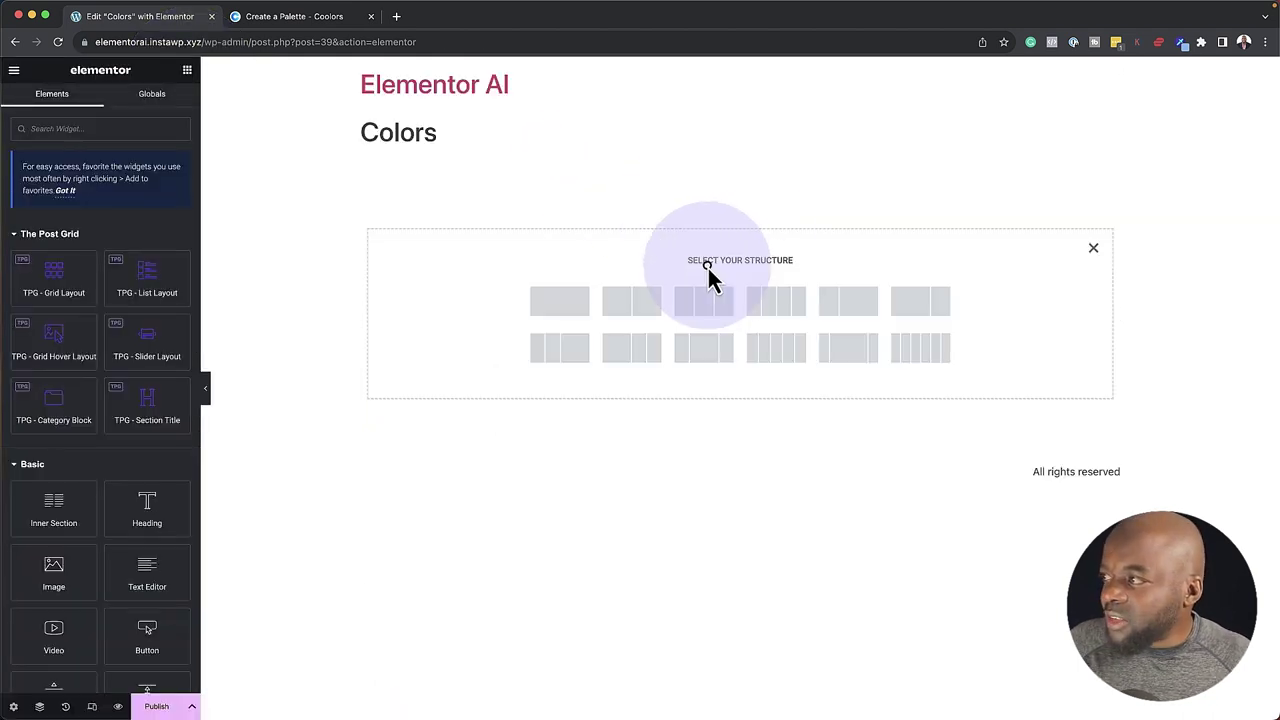
left_click(572, 310)
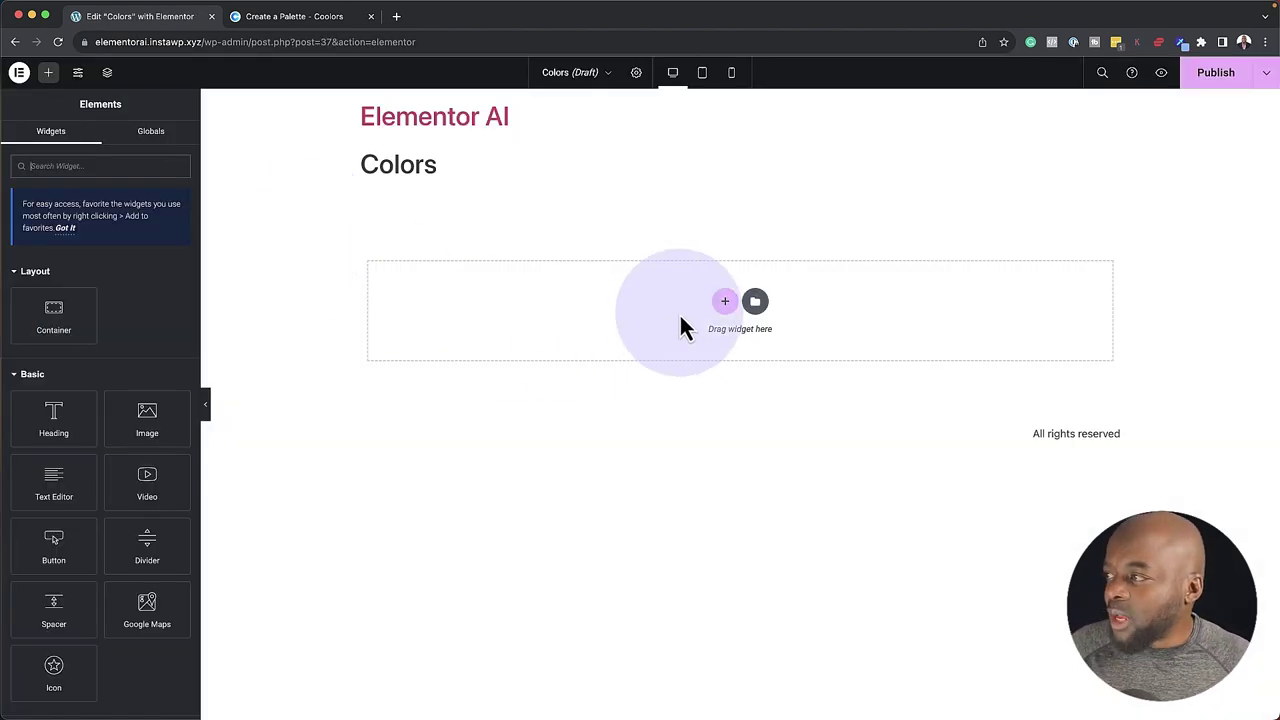
Hide the title of the Colors page in its page settings
double_click(360, 162)
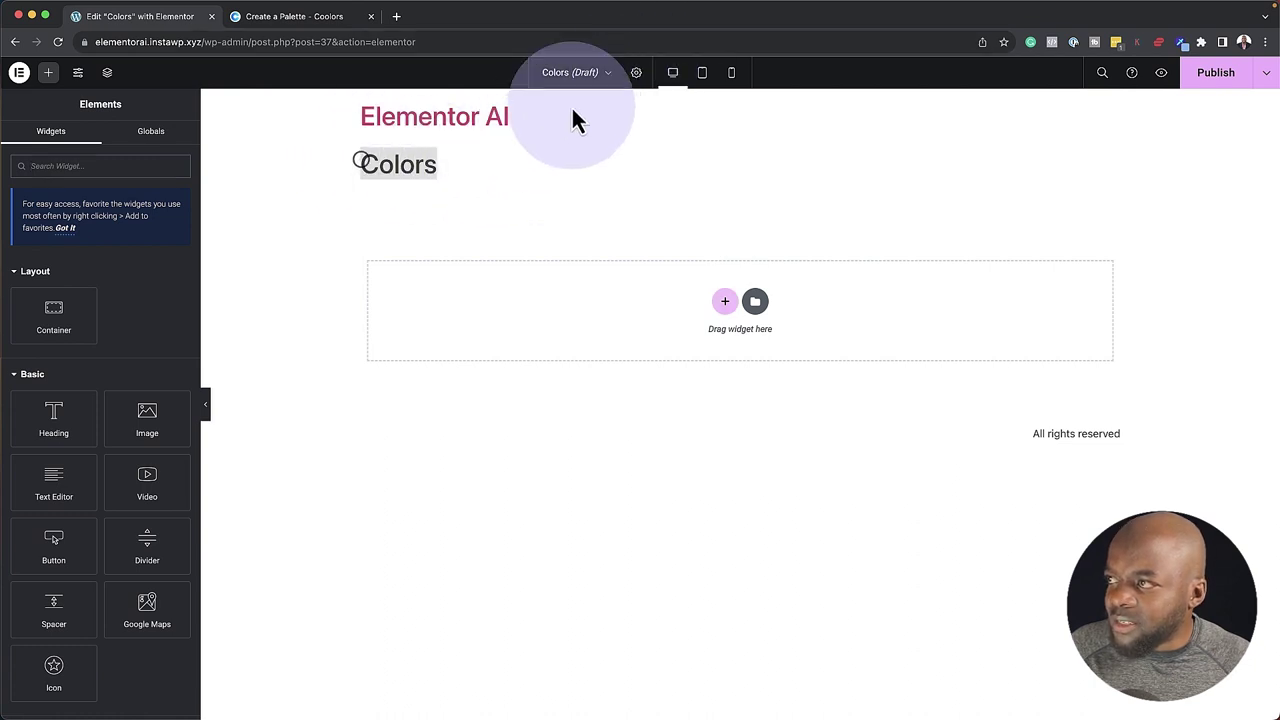
left_click(640, 78)
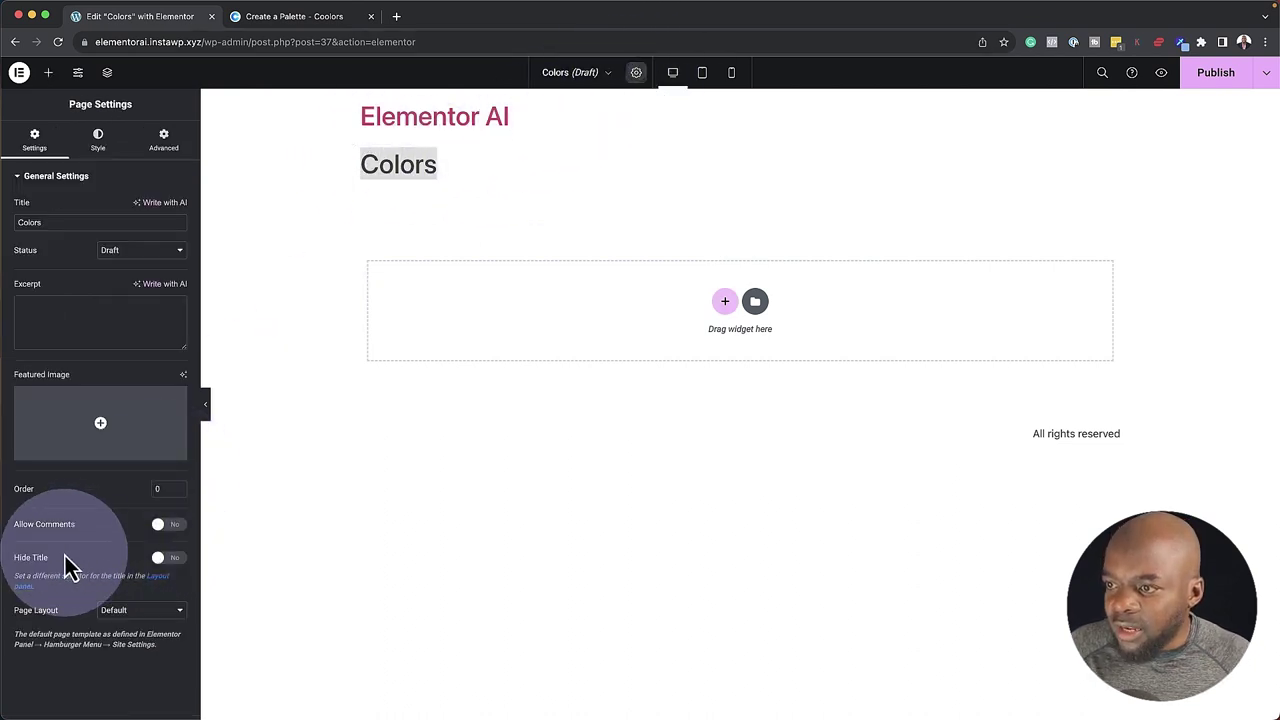
left_click(170, 558)
Add a Flexbox container with the single-column, downward-direction structure to the page
left_click(728, 256)
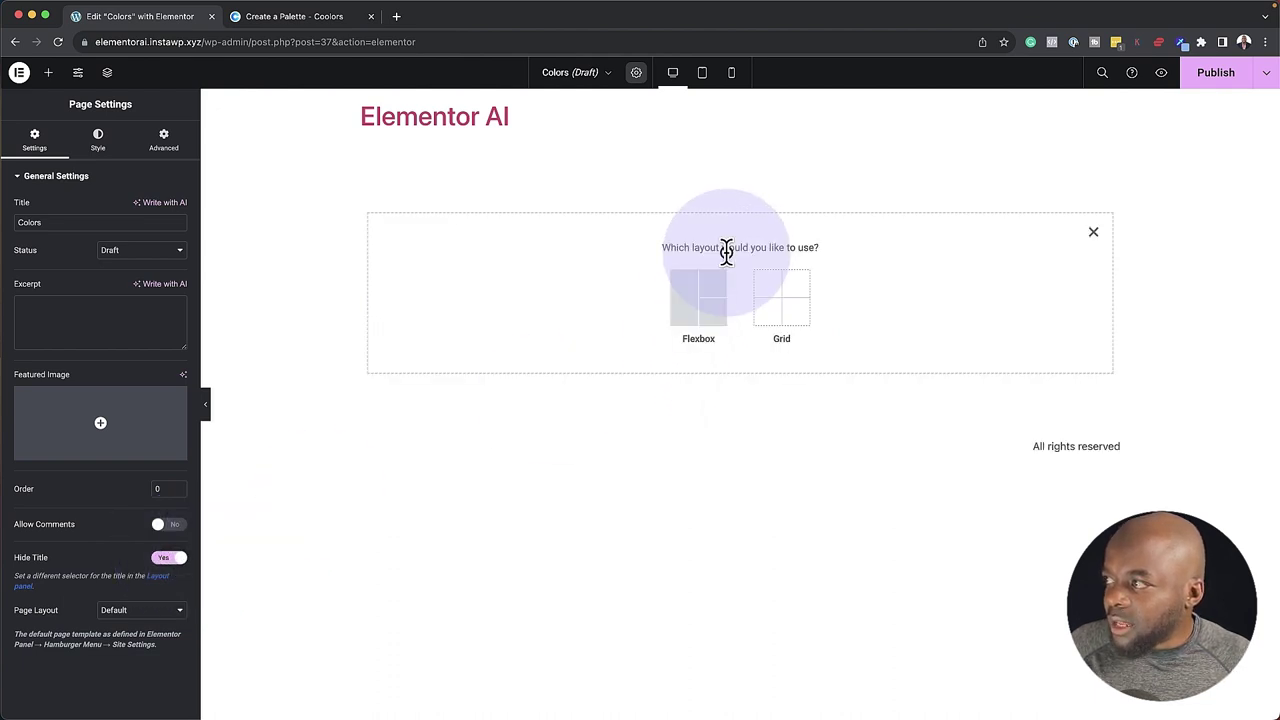
left_click(700, 318)
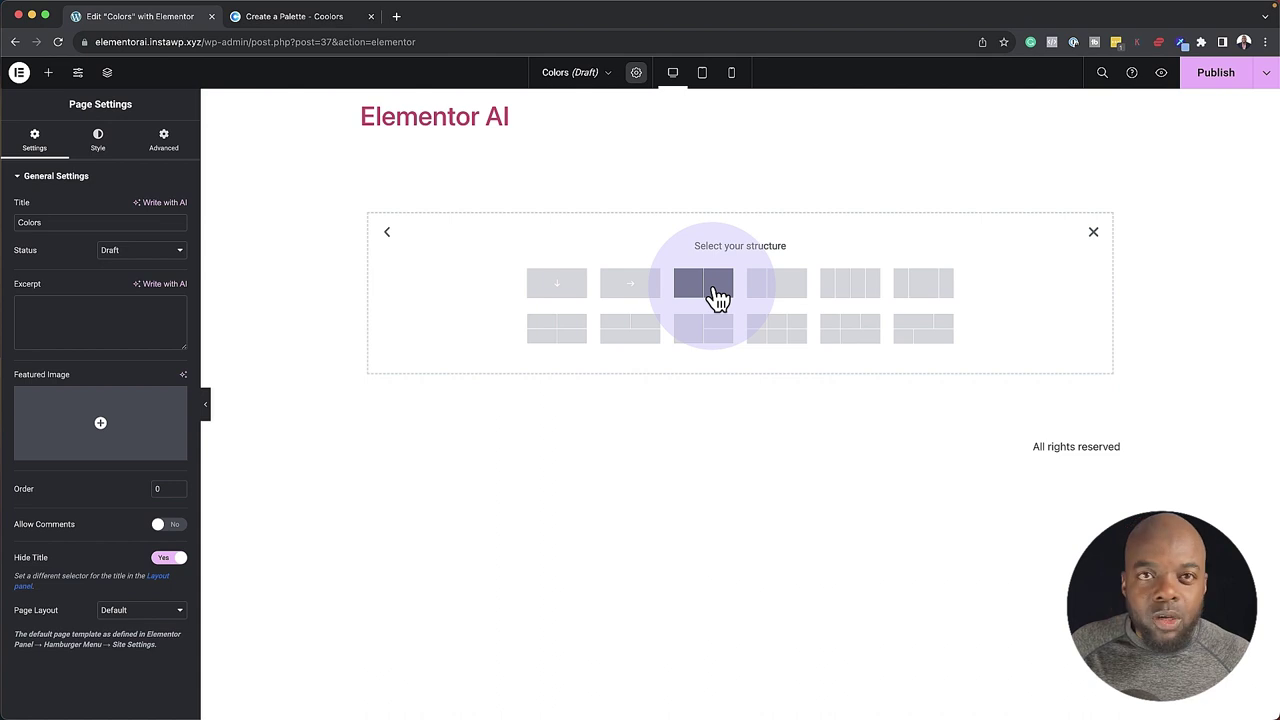
left_click(578, 290)
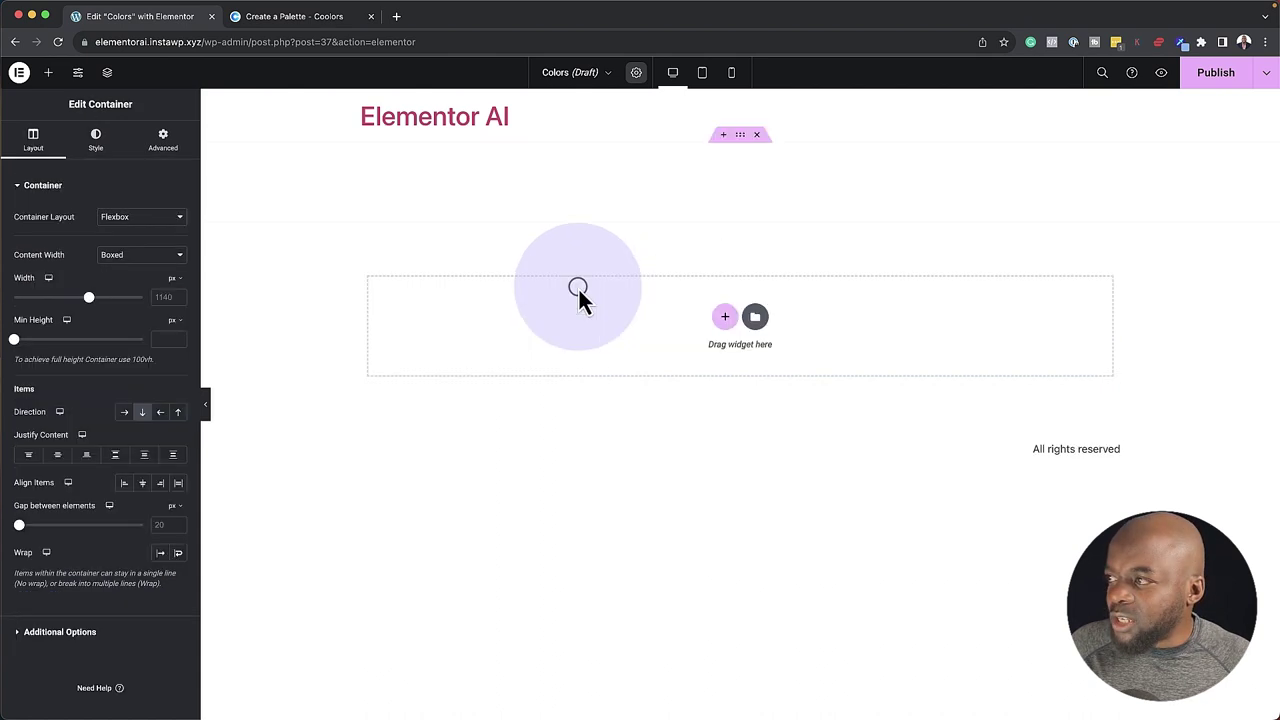
Place a Heading widget in the empty container and align it to the center
left_click(740, 183)
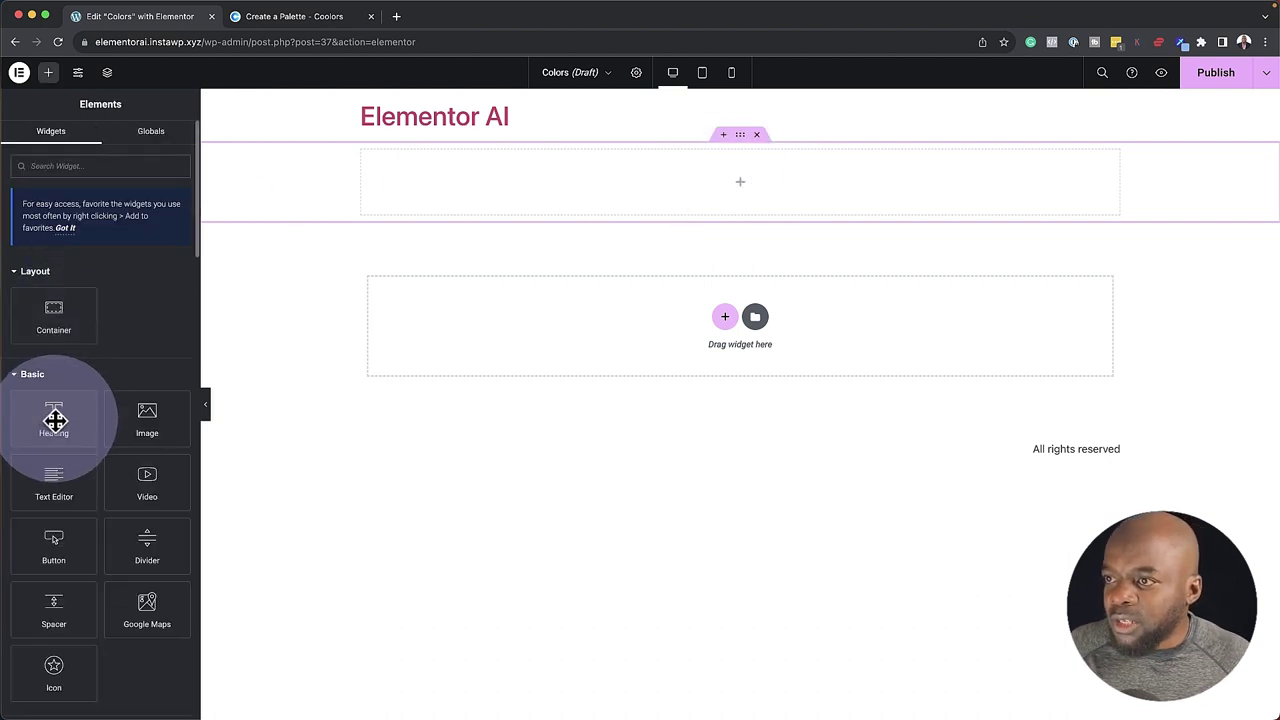
left_click_drag(54, 420, 694, 189)
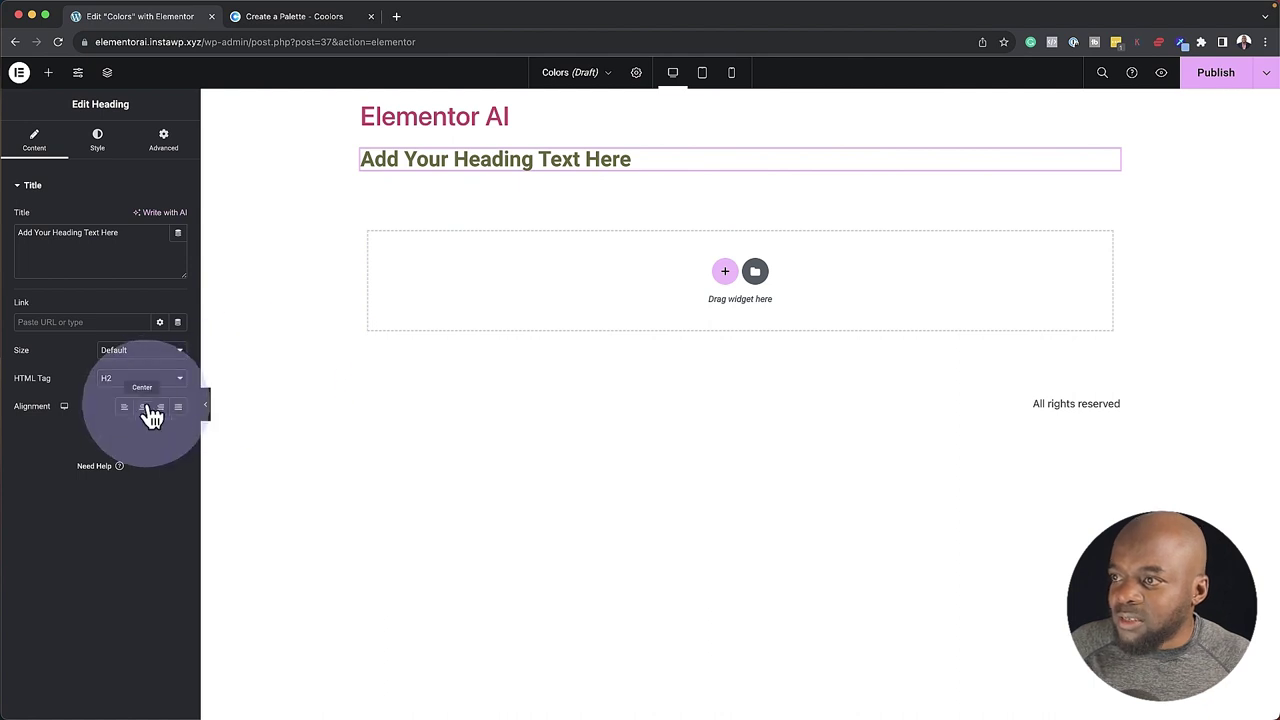
left_click(142, 406)
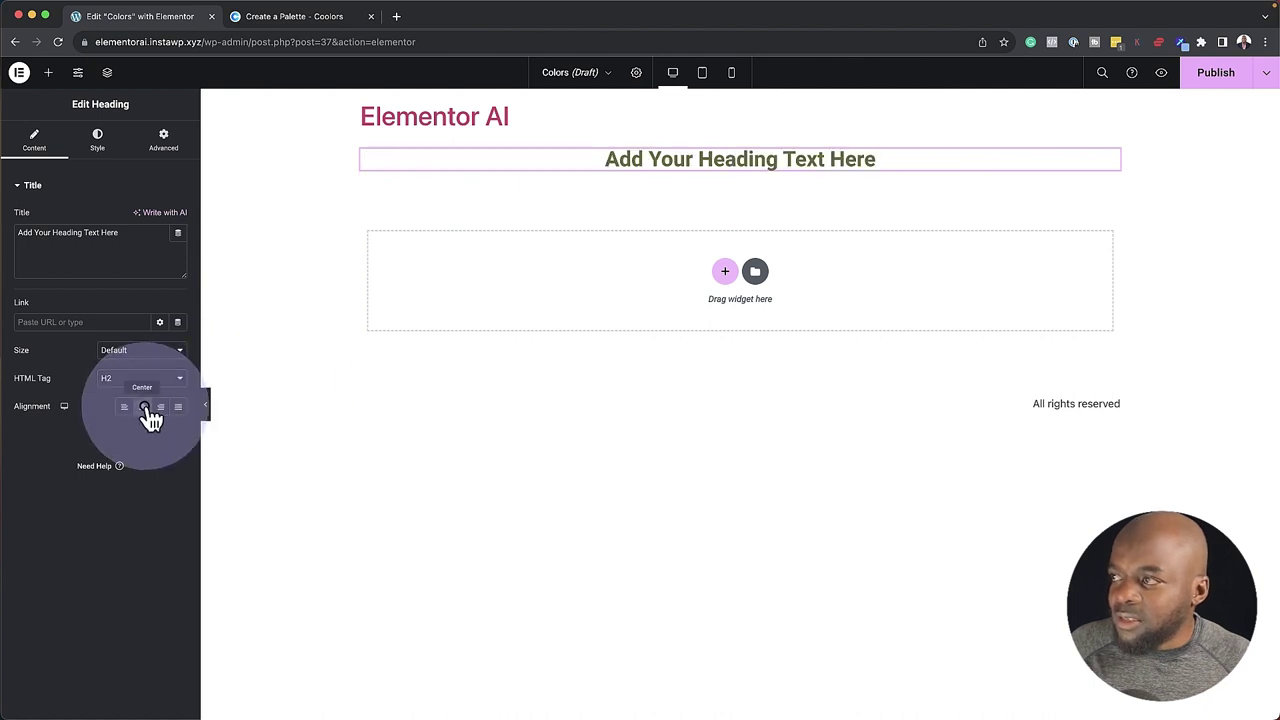
Add a Text Editor widget below the heading and center its text
left_click(50, 74)
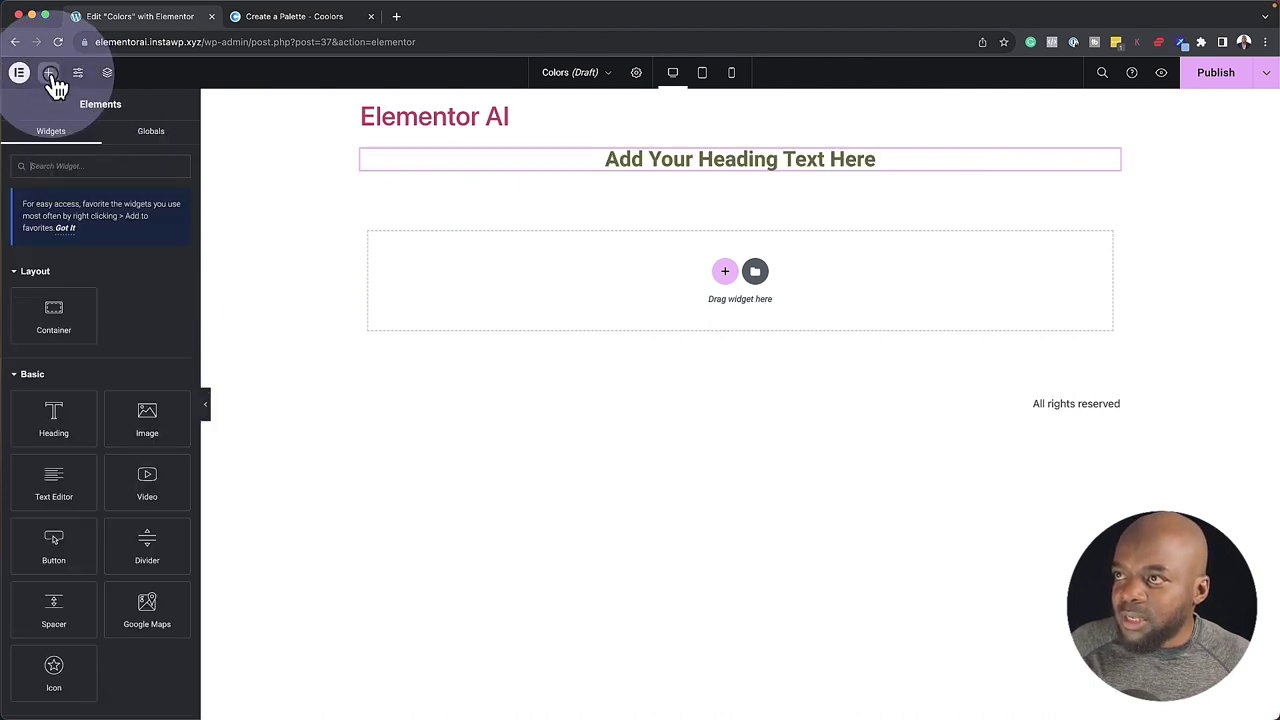
left_click_drag(57, 478, 694, 171)
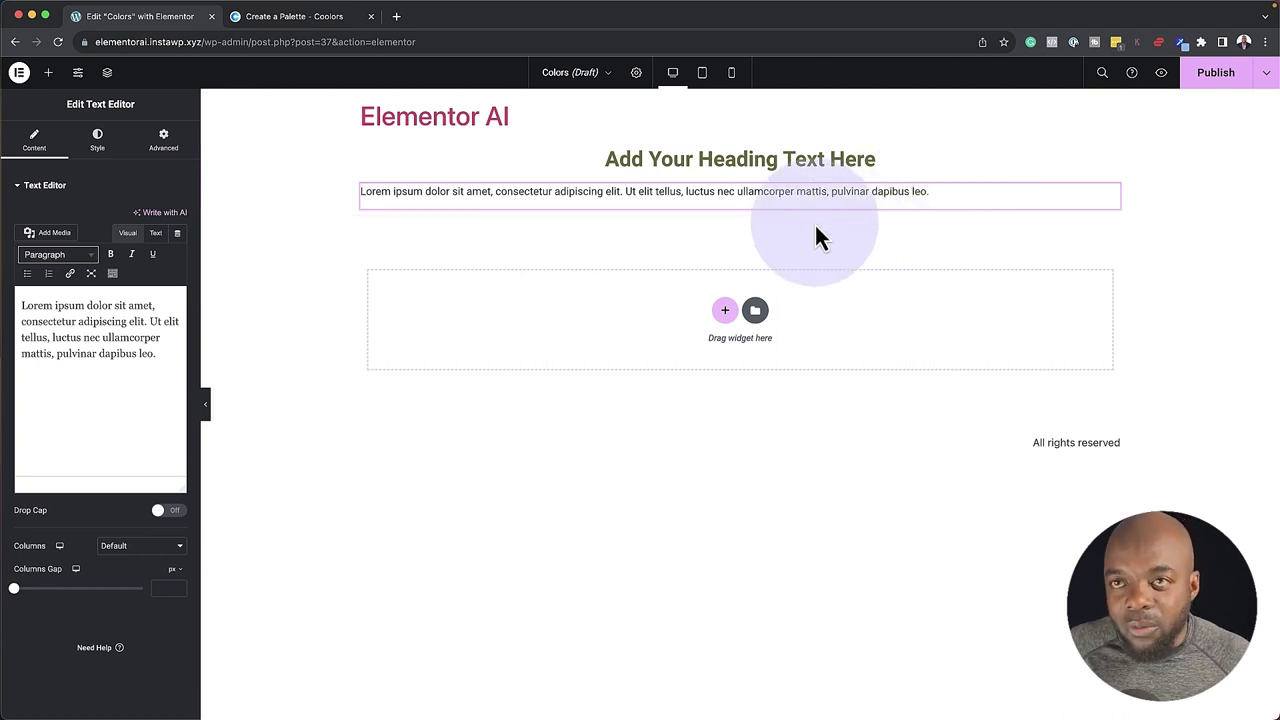
left_click(98, 138)
left_click(143, 218)
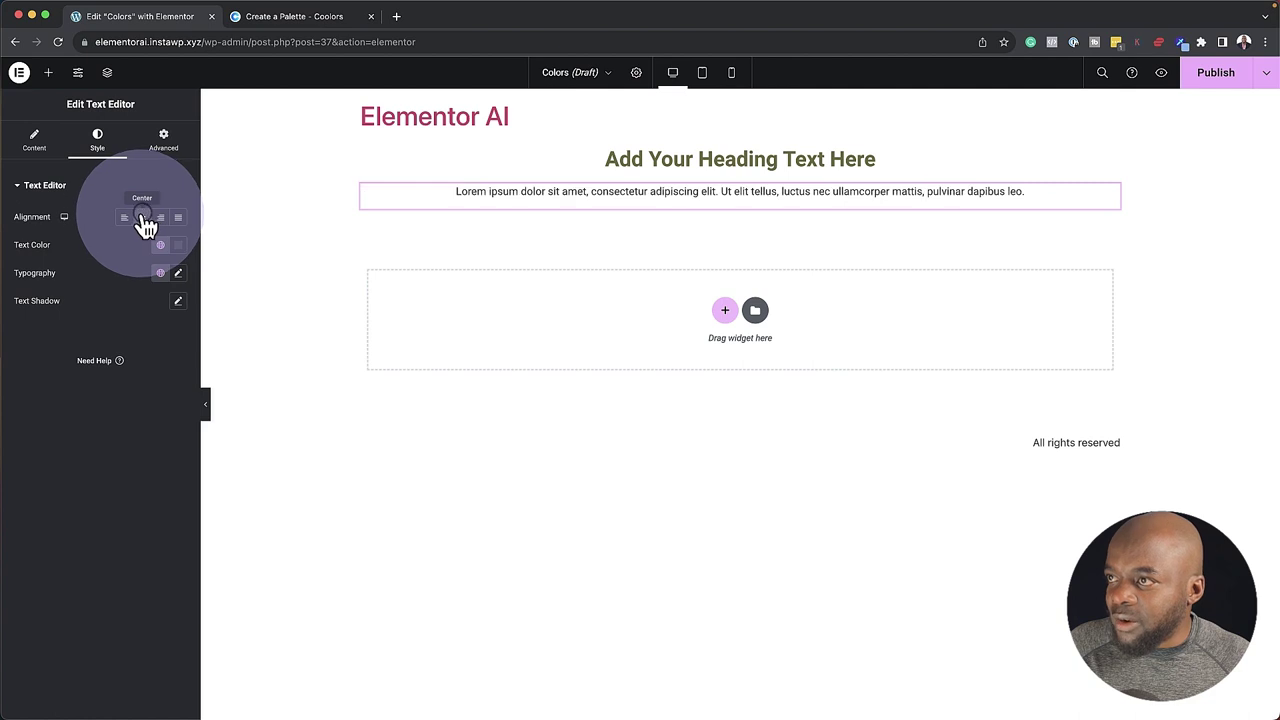
Add a Button widget below the paragraph and align it to the center
left_click(48, 74)
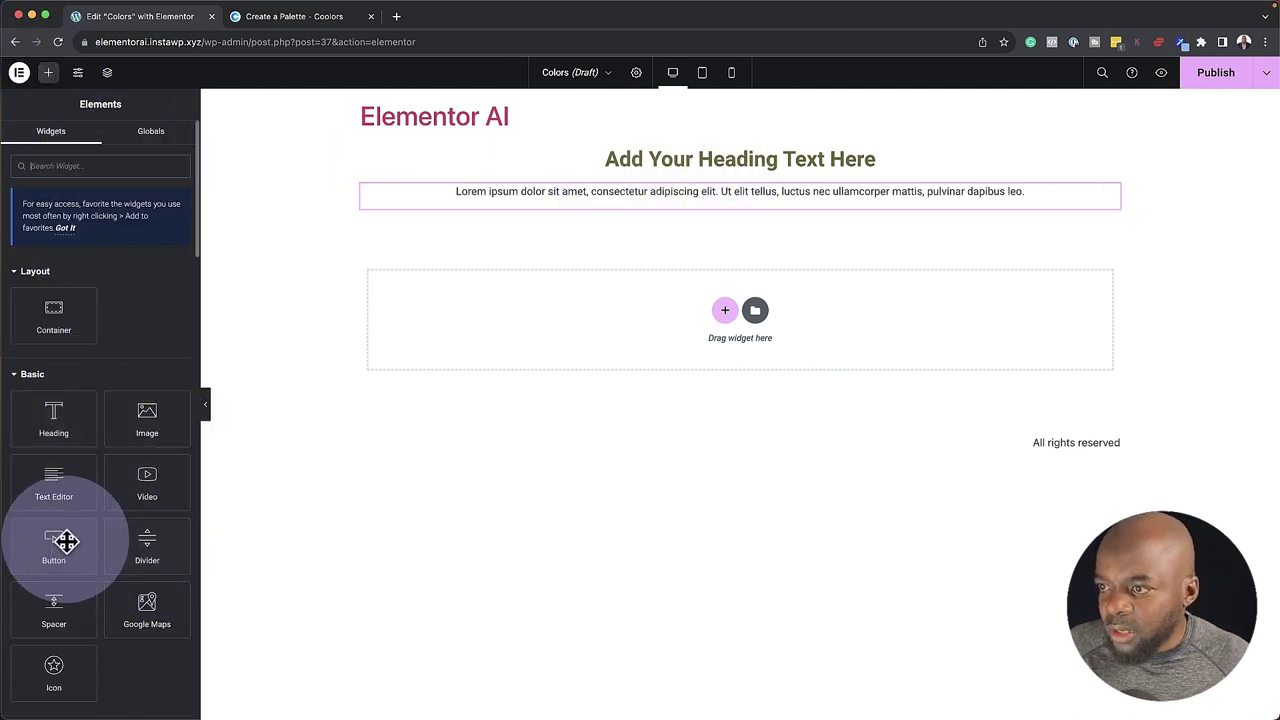
left_click_drag(57, 540, 757, 194)
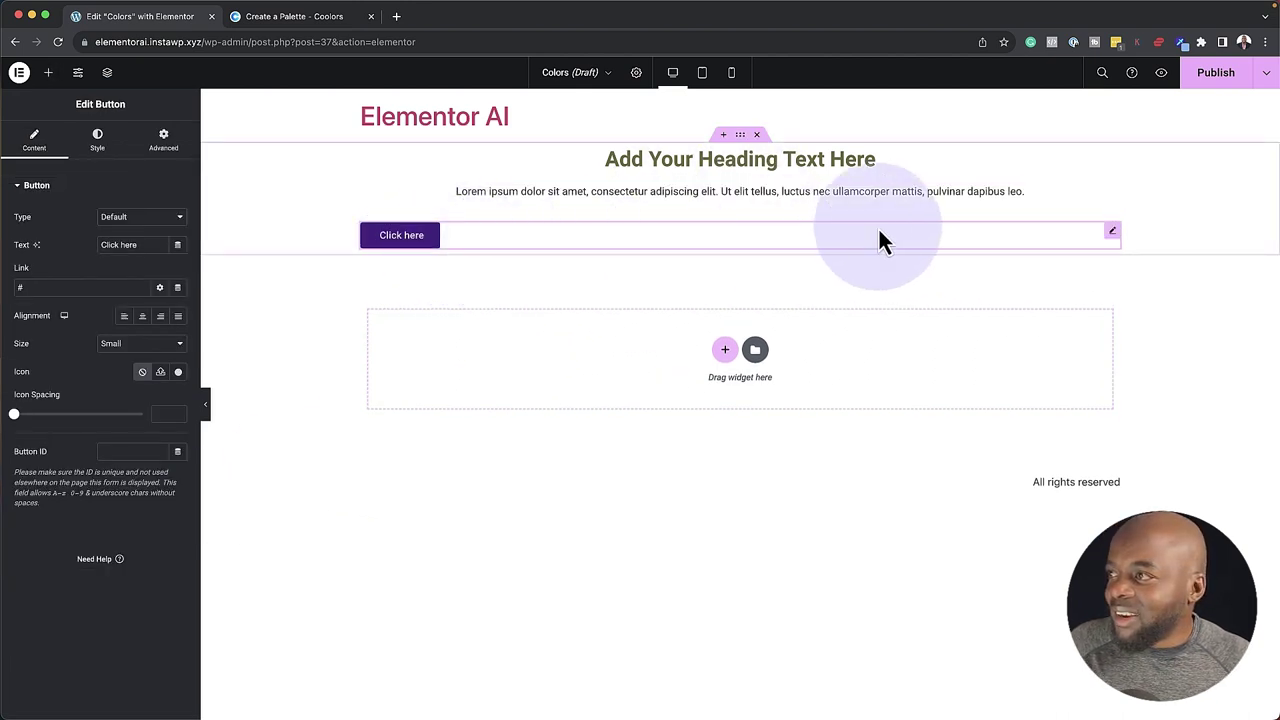
left_click(144, 317)
Set the button's hover background to the CTA Hover global color
left_click(786, 245)
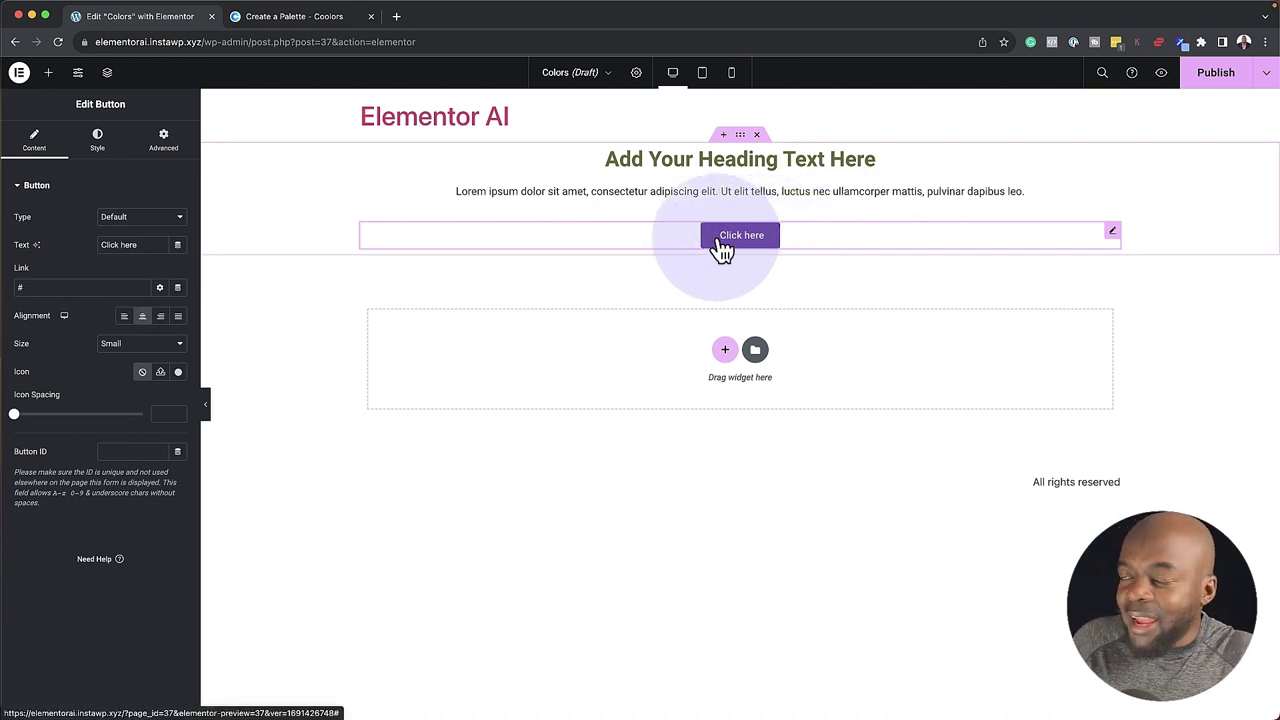
left_click(100, 145)
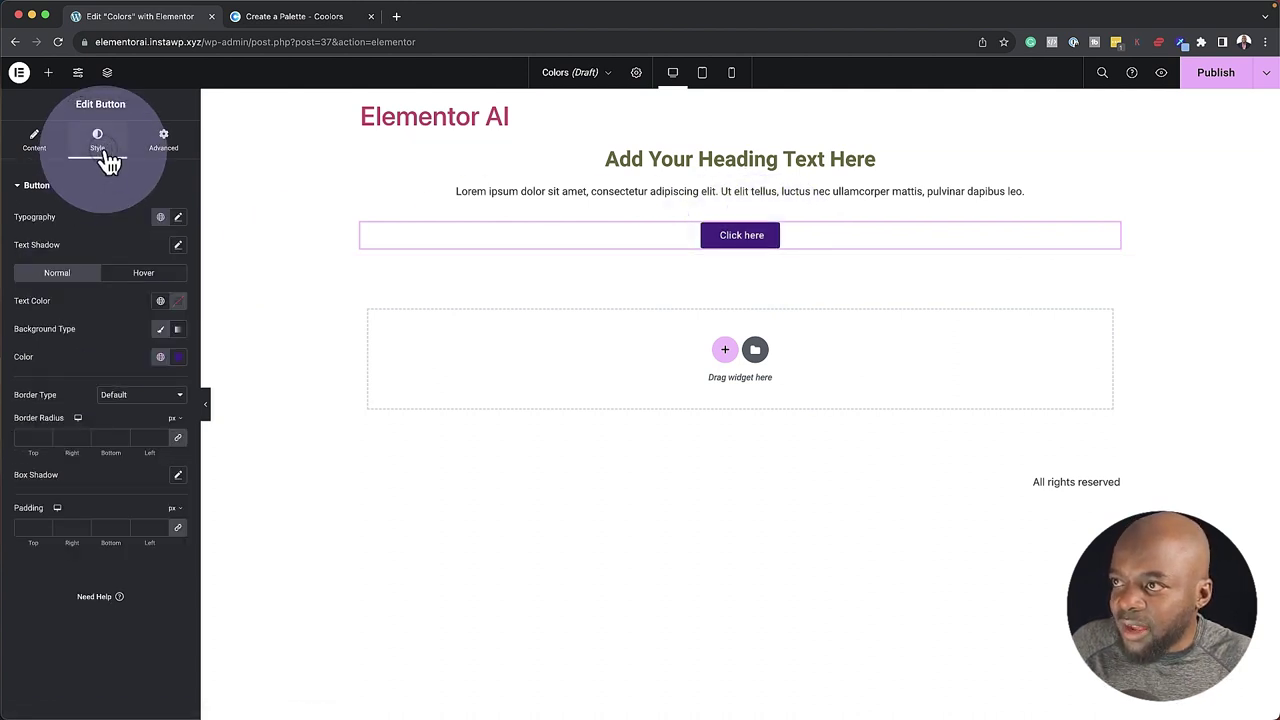
left_click(136, 274)
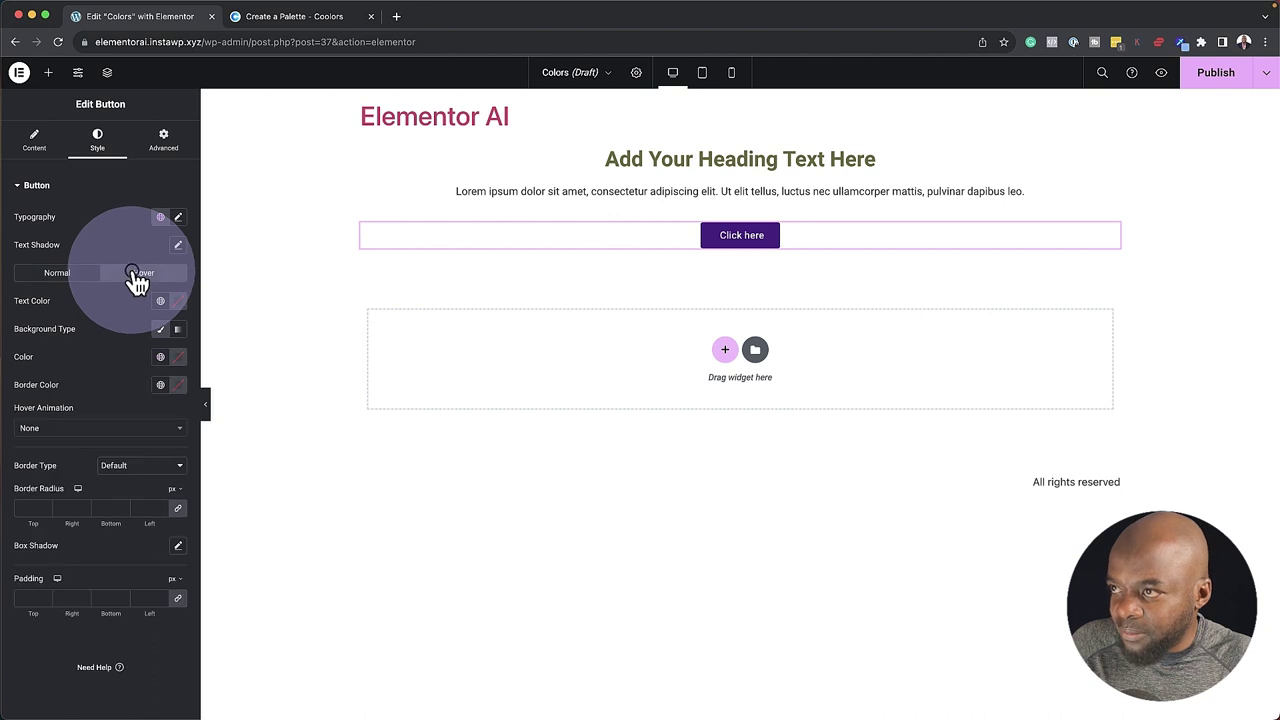
left_click(181, 360)
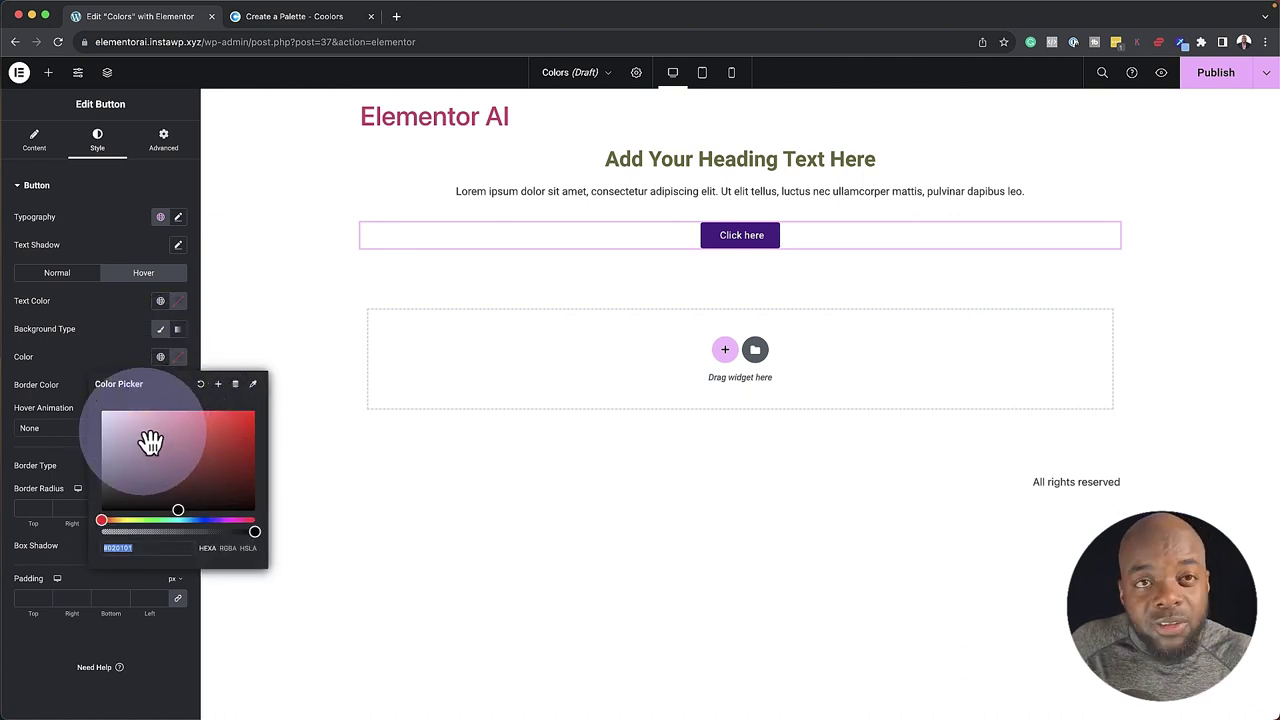
left_click(112, 362)
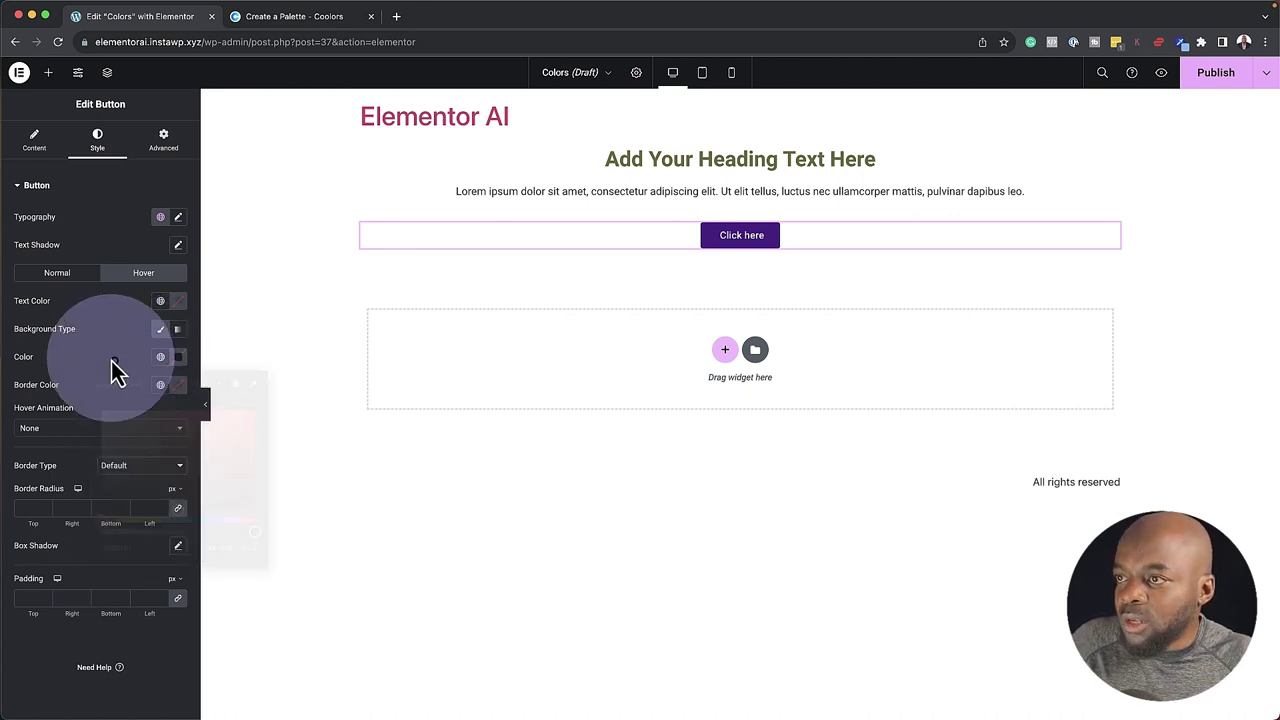
left_click(160, 360)
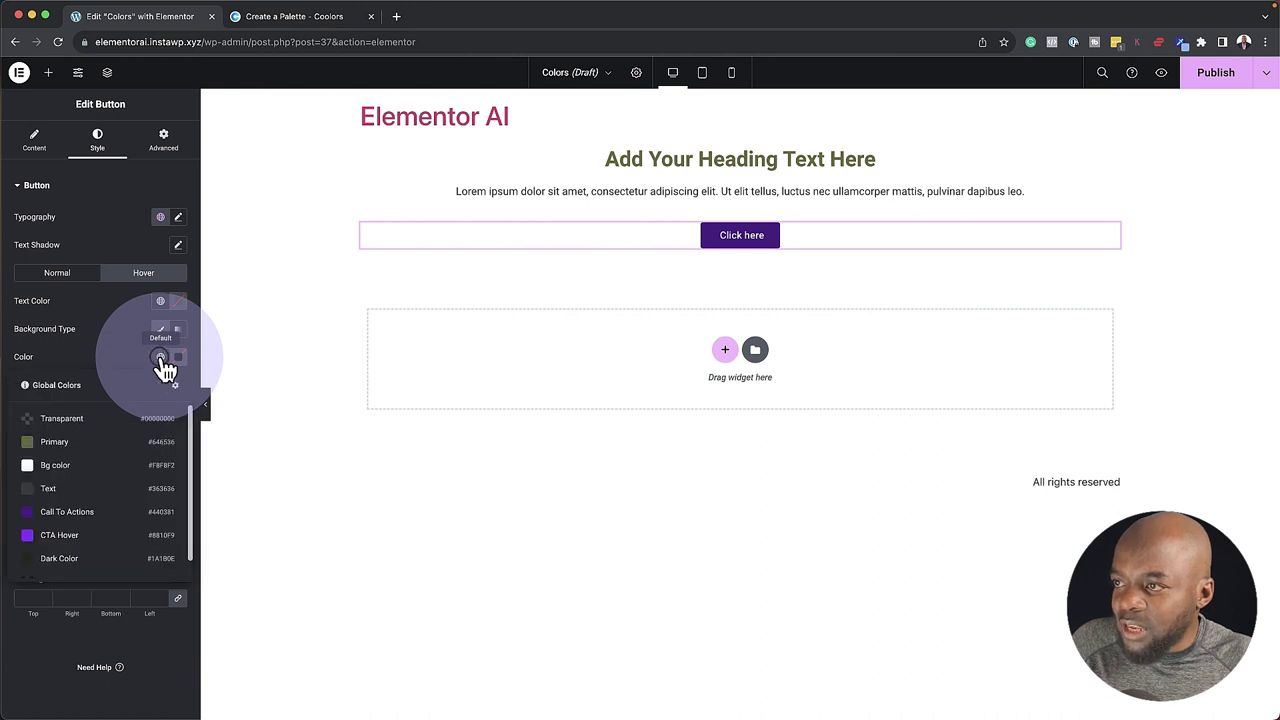
left_click(83, 548)
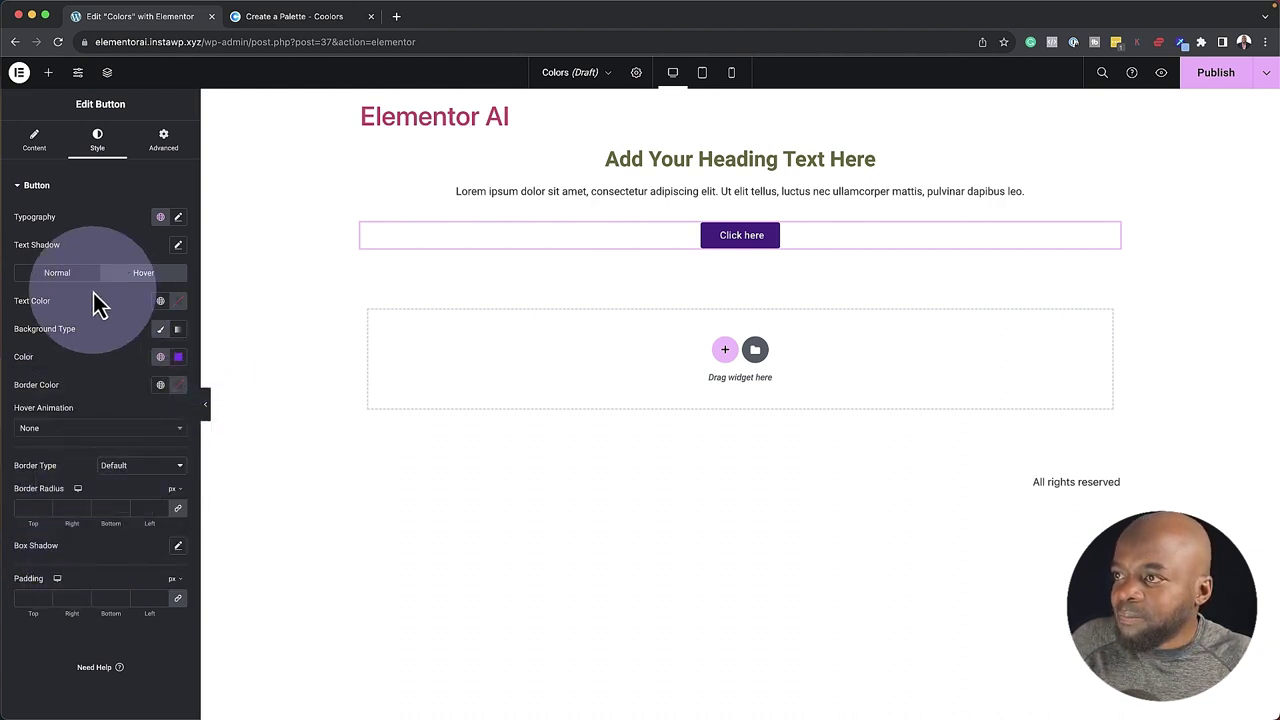
left_click(64, 275)
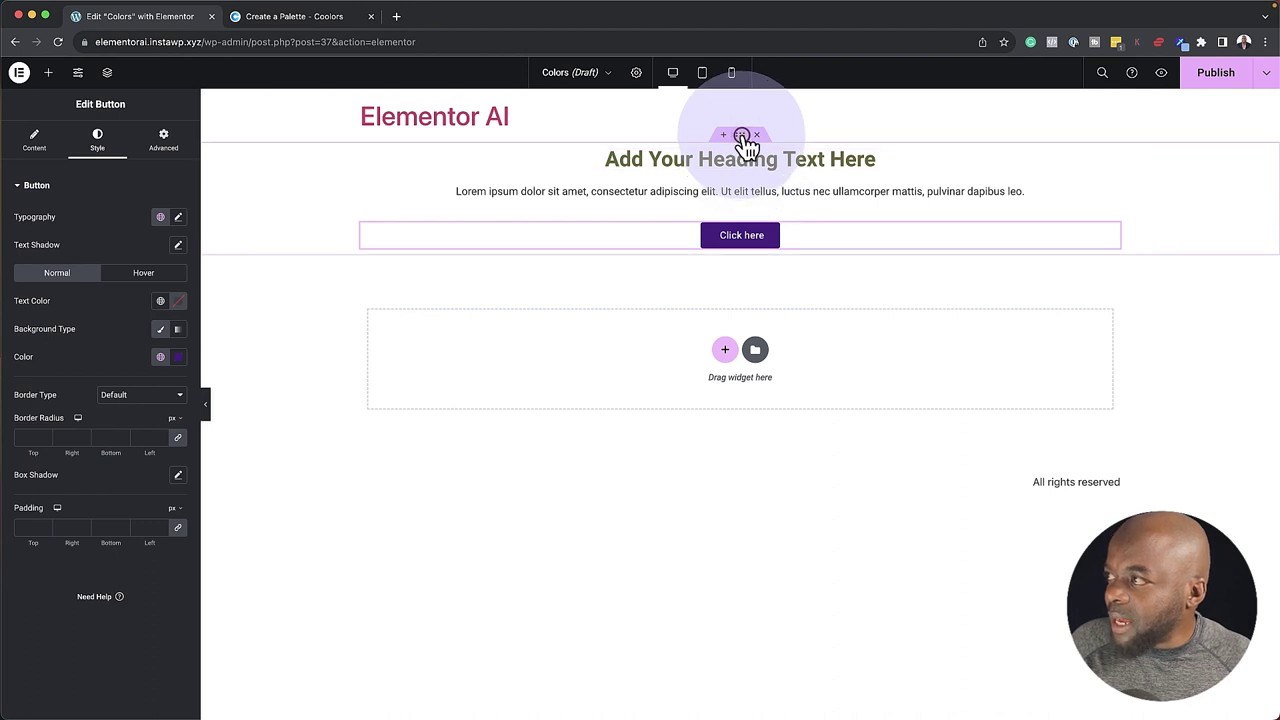
Give the container holding the heading, text and button a minimum height of 100 vh and center its content vertically
left_click(741, 135)
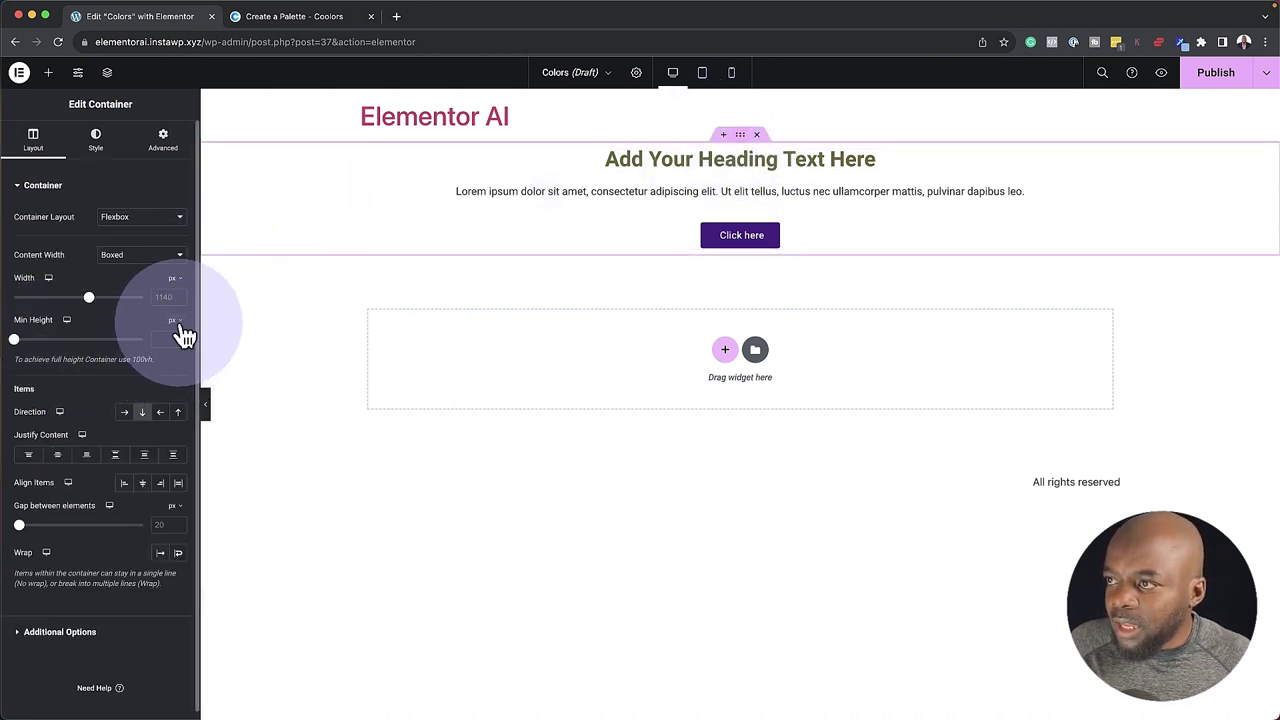
left_click(172, 379)
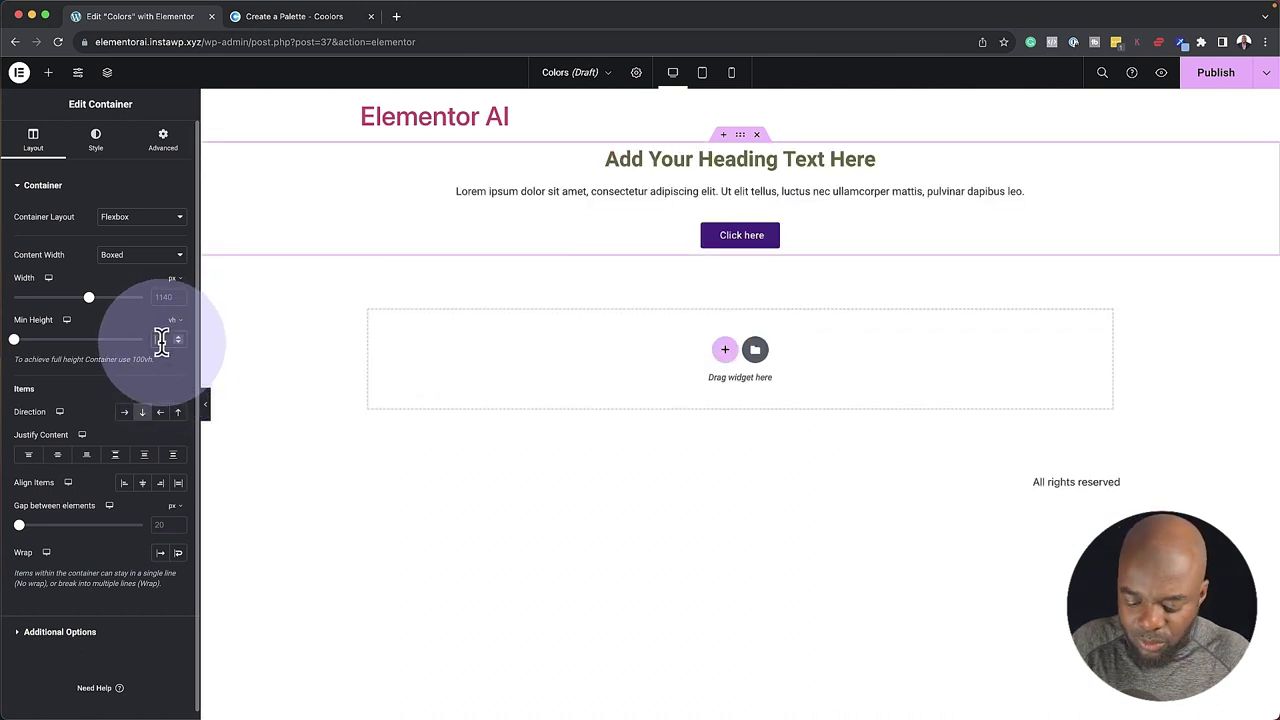
left_click(160, 340)
type("100")
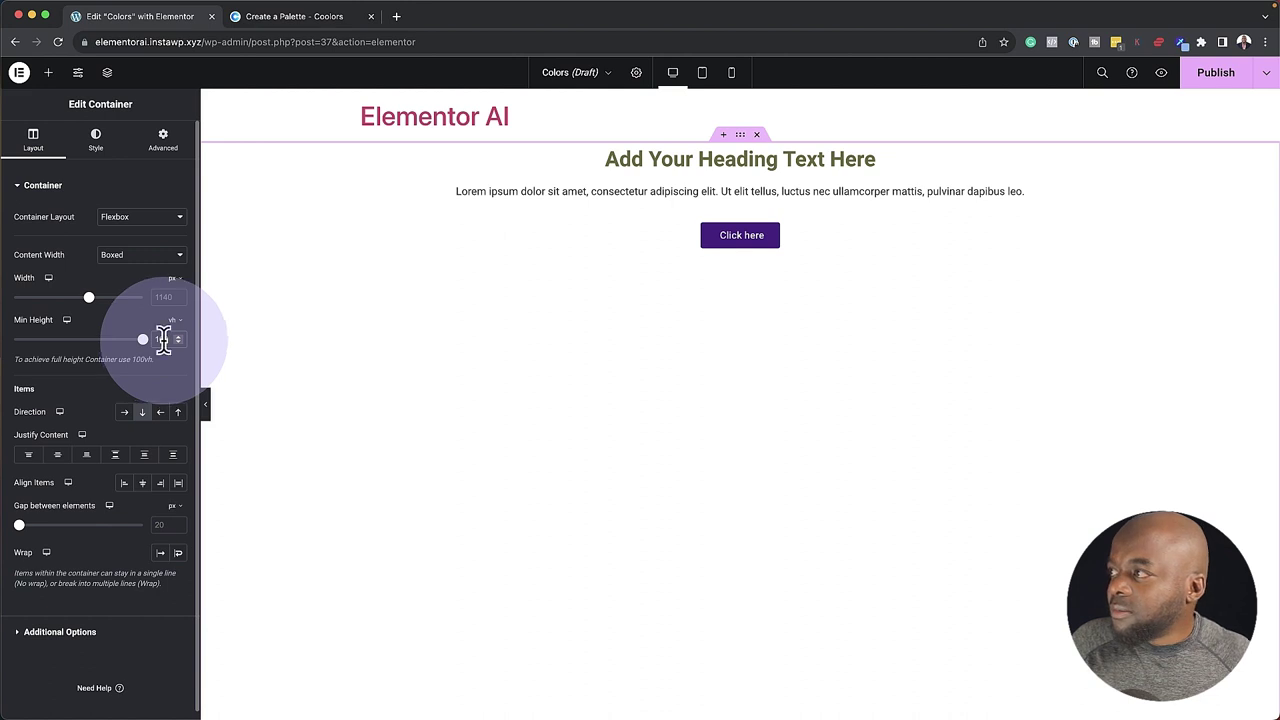
left_click(57, 454)
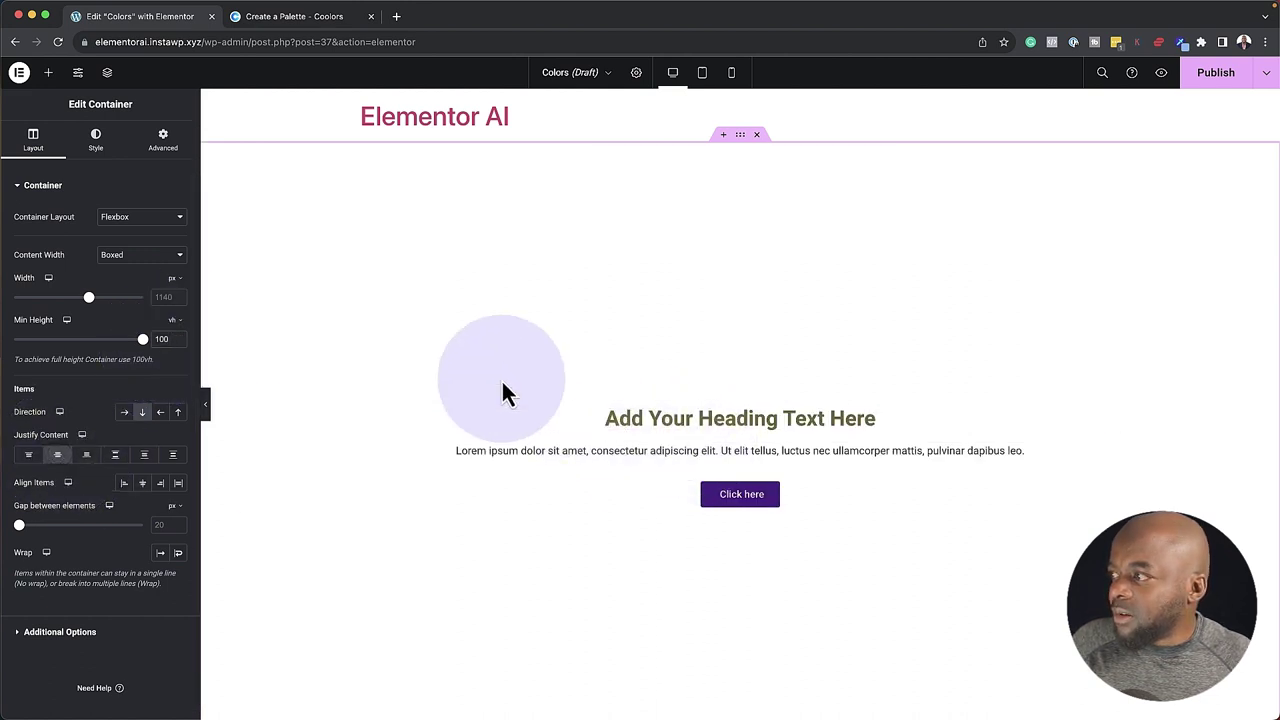
Add a second Flexbox container with the single-column, downward-direction structure below the first one
scroll(631, 191, "down", 3)
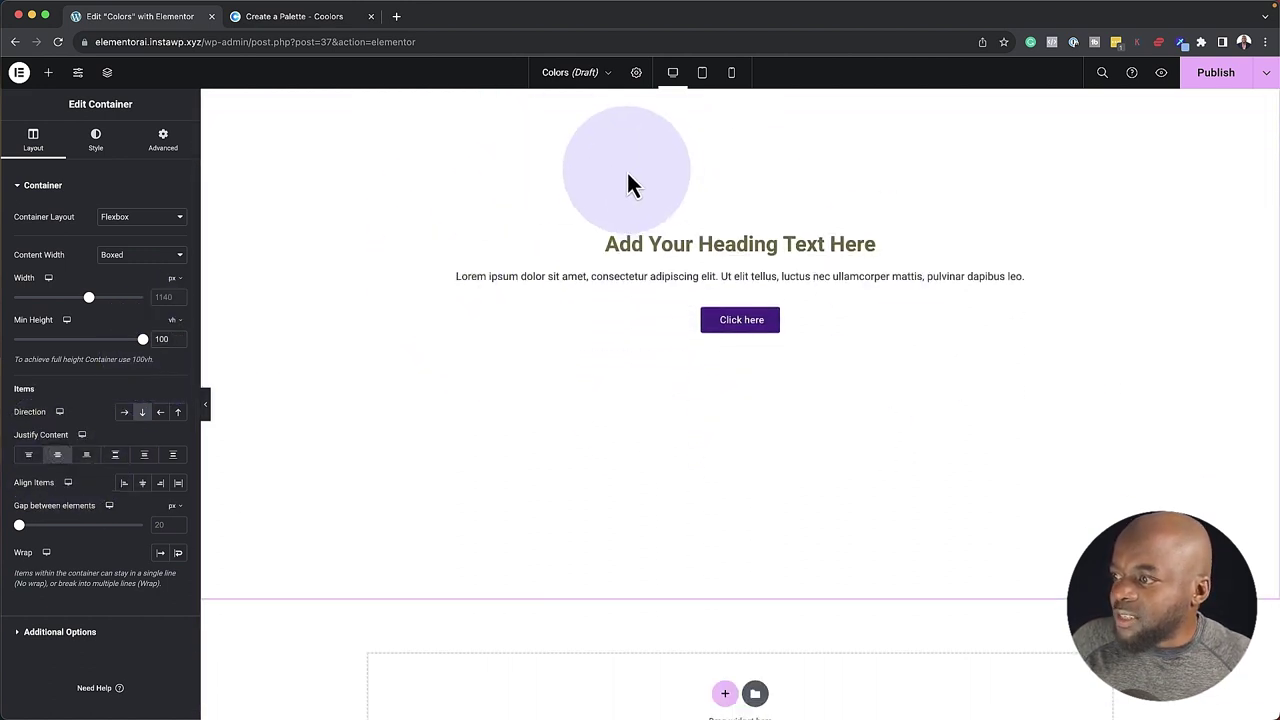
scroll(686, 490, "down", 2)
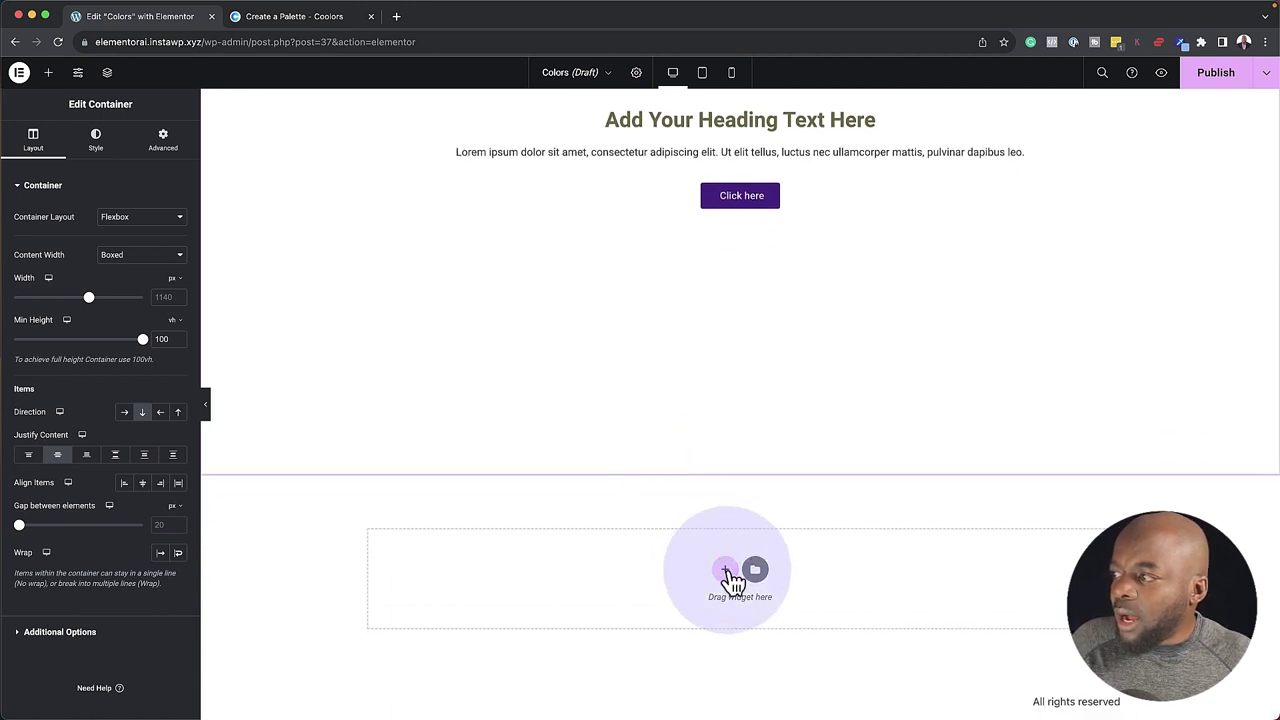
left_click(726, 571)
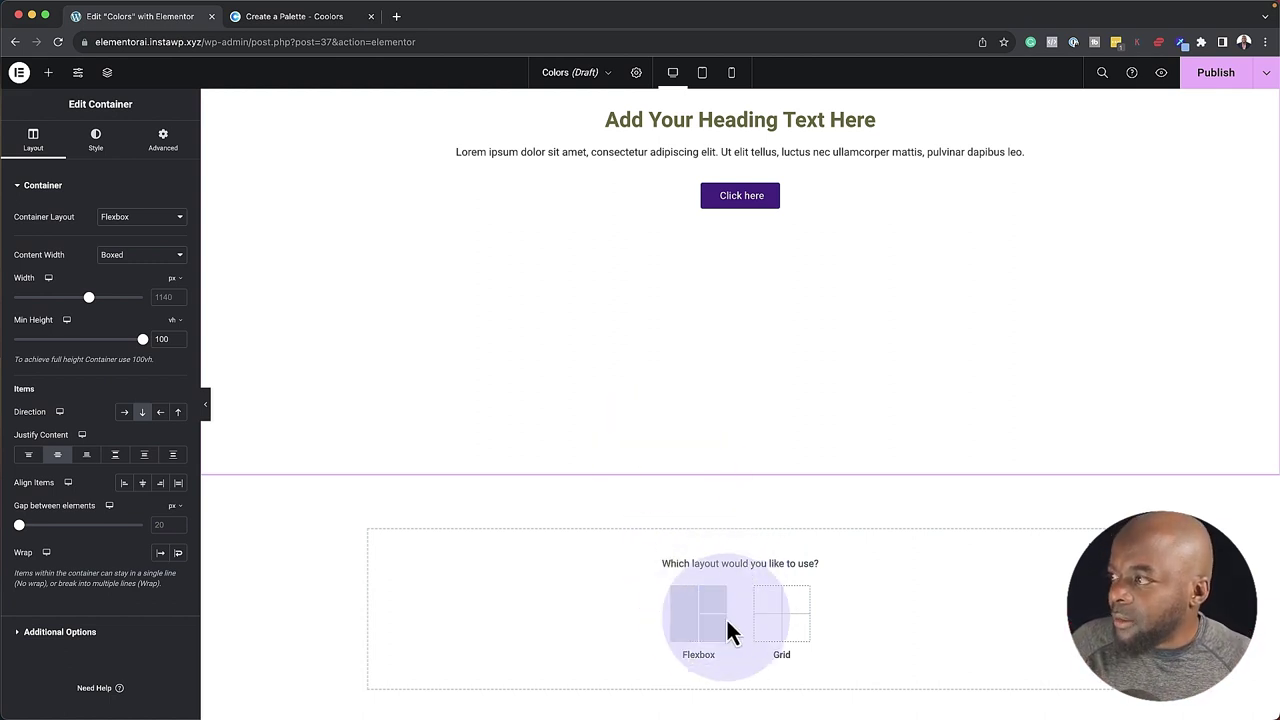
left_click(697, 612)
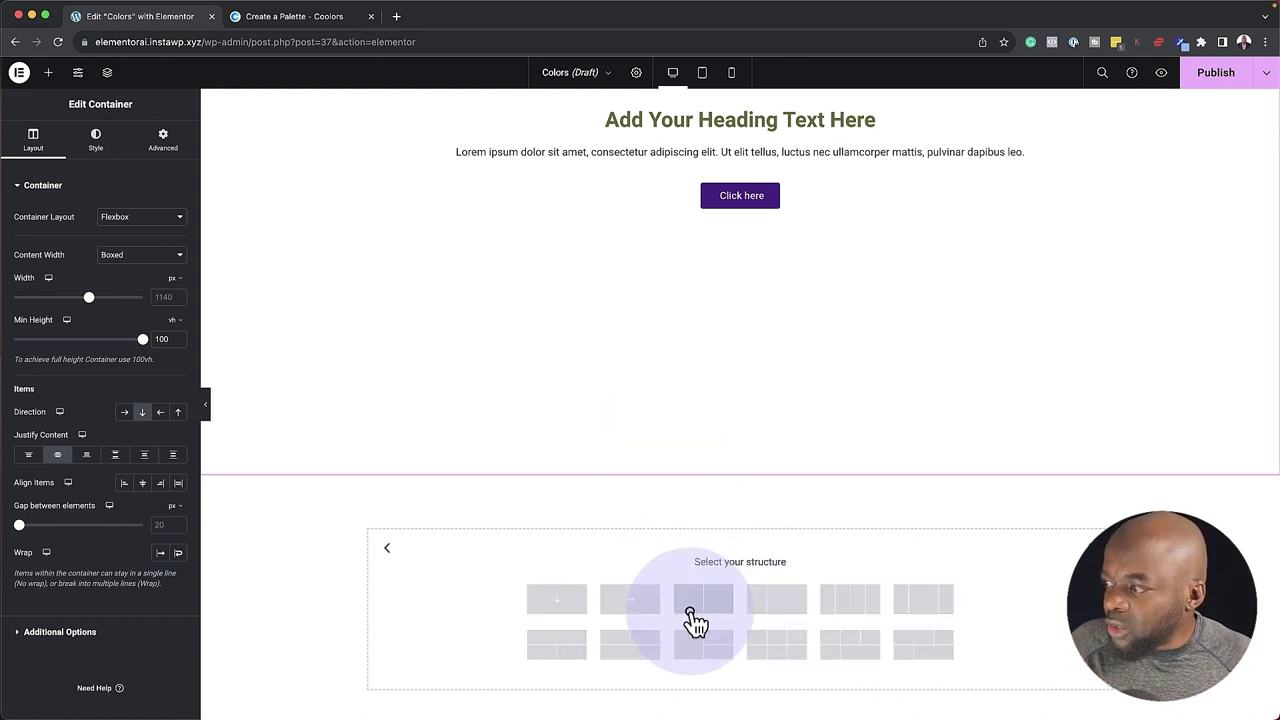
left_click(562, 604)
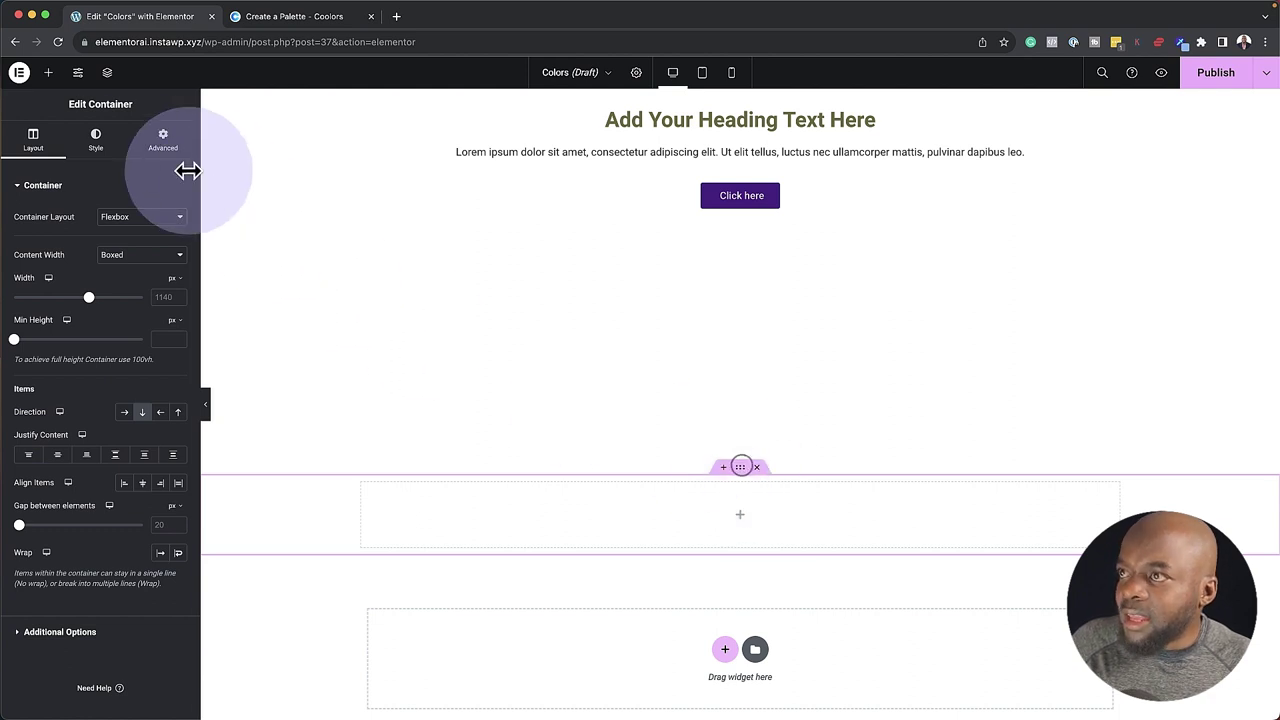
Give the new container a classic background using the Bg color global color
left_click(97, 143)
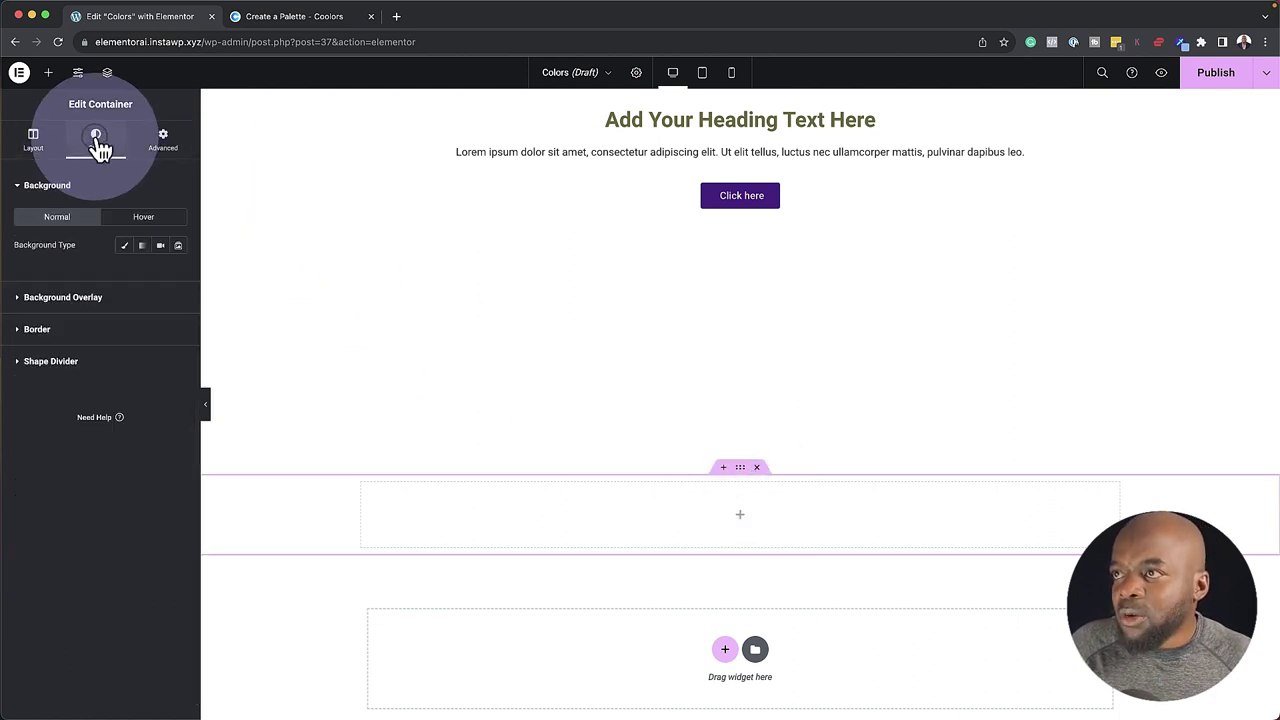
left_click(125, 246)
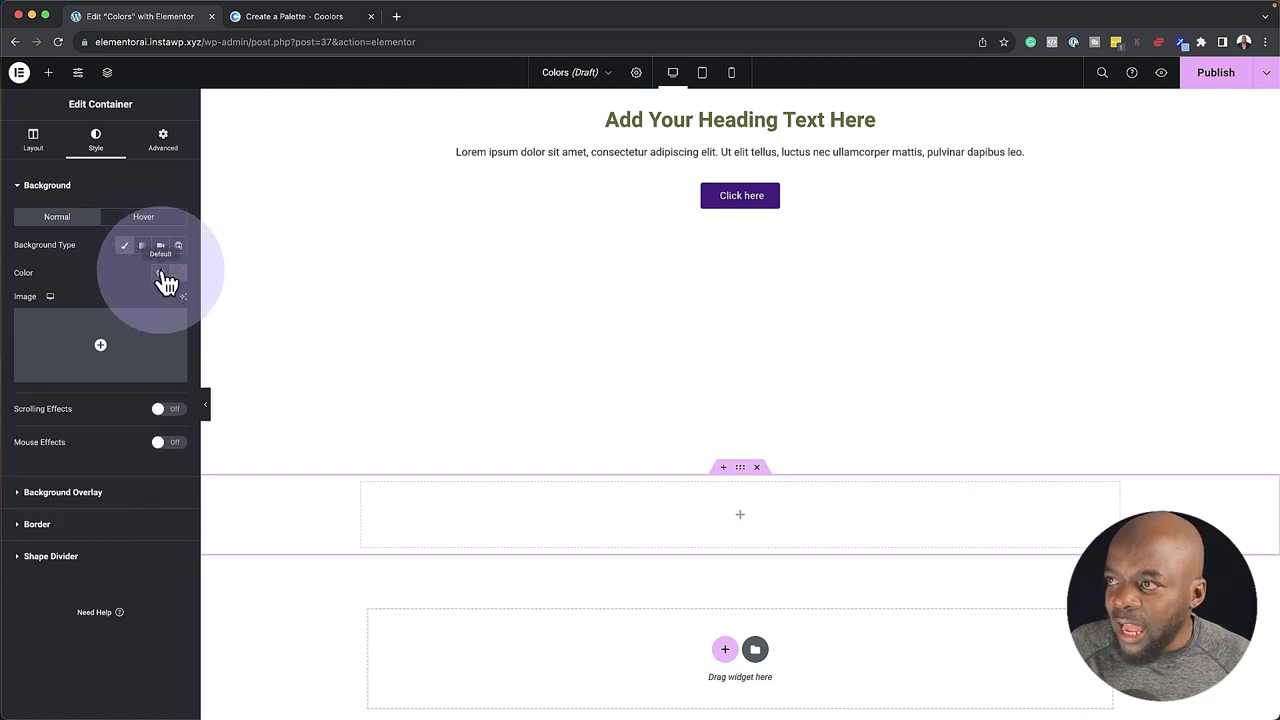
left_click(161, 273)
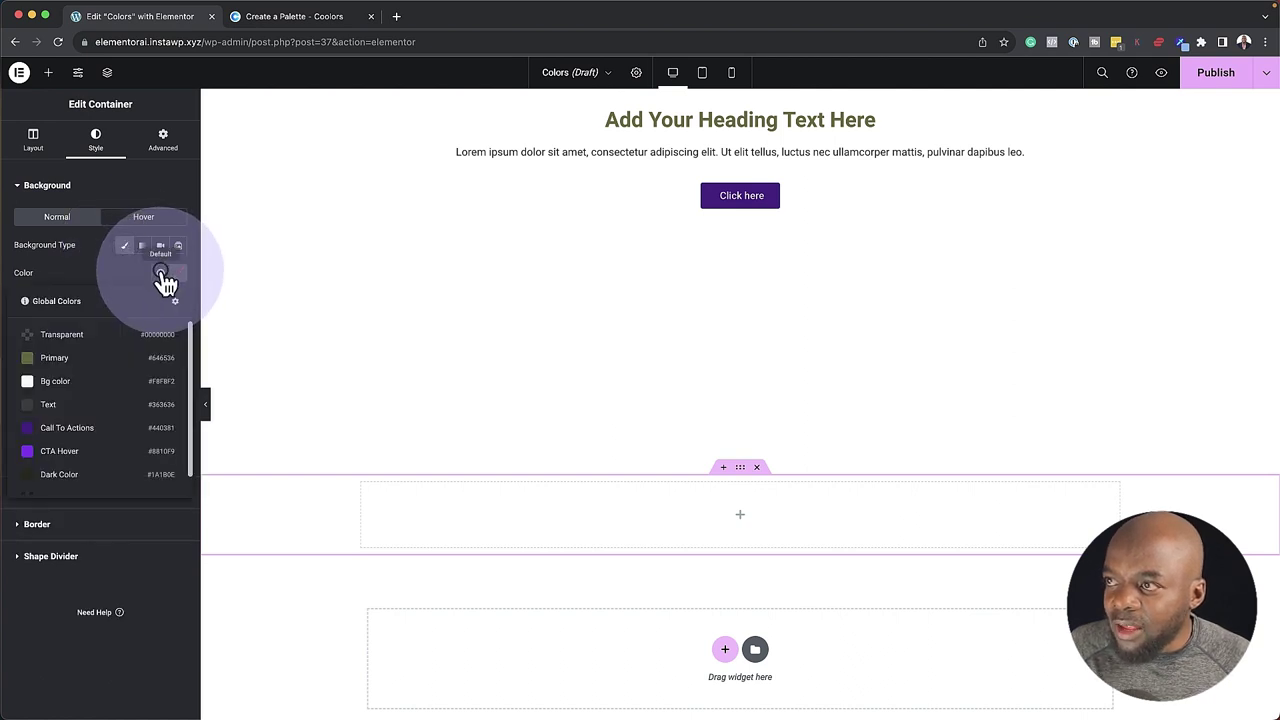
left_click(87, 390)
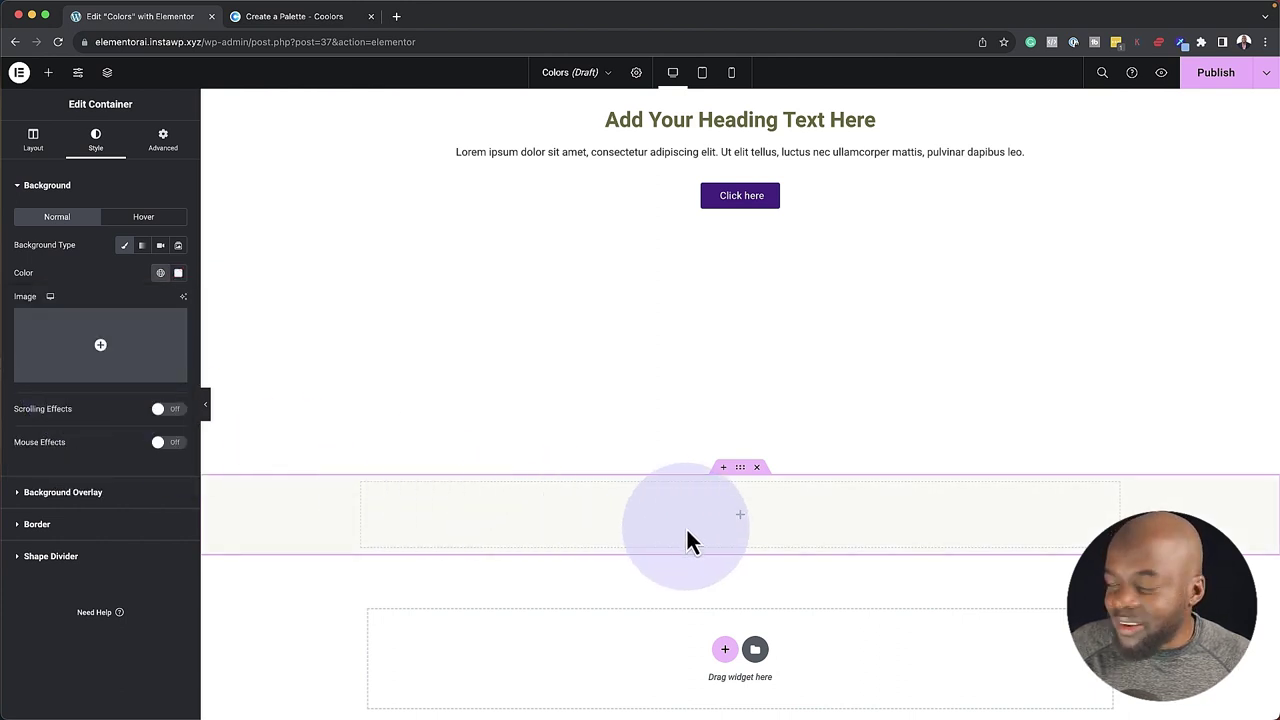
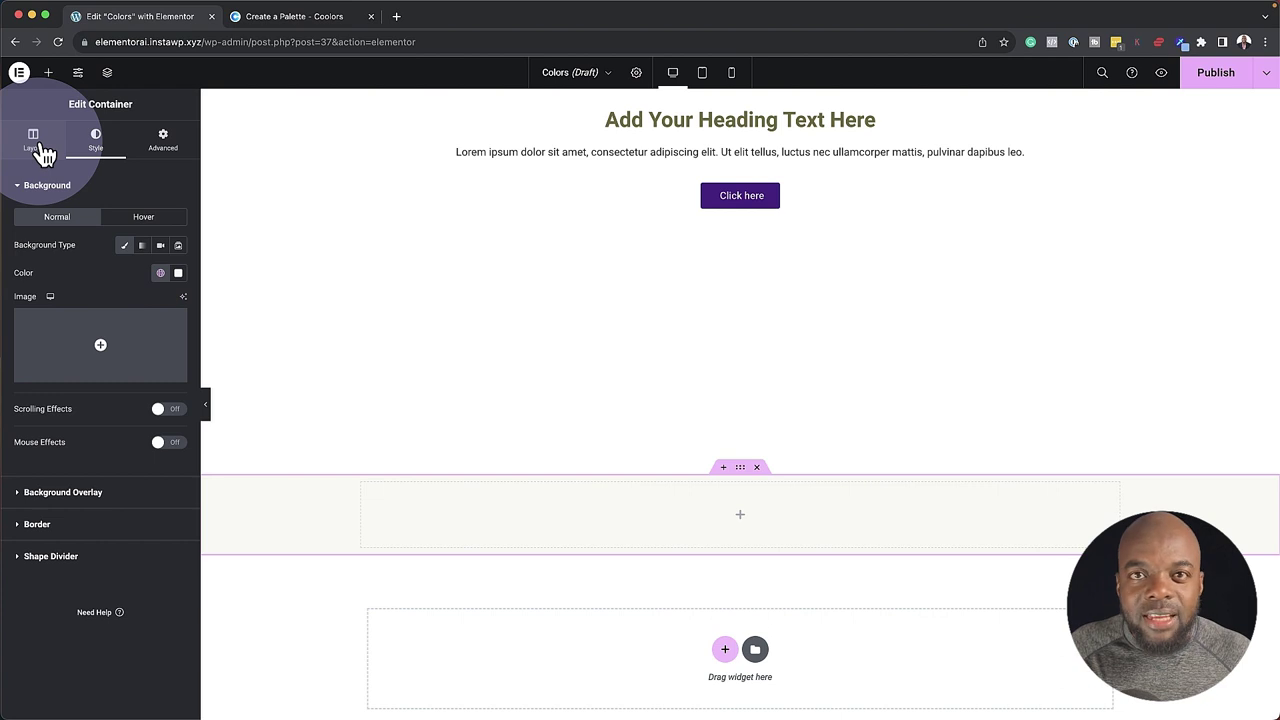
Nest a container inside the second container and duplicate the nested one
left_click(52, 73)
left_click_drag(57, 314, 652, 517)
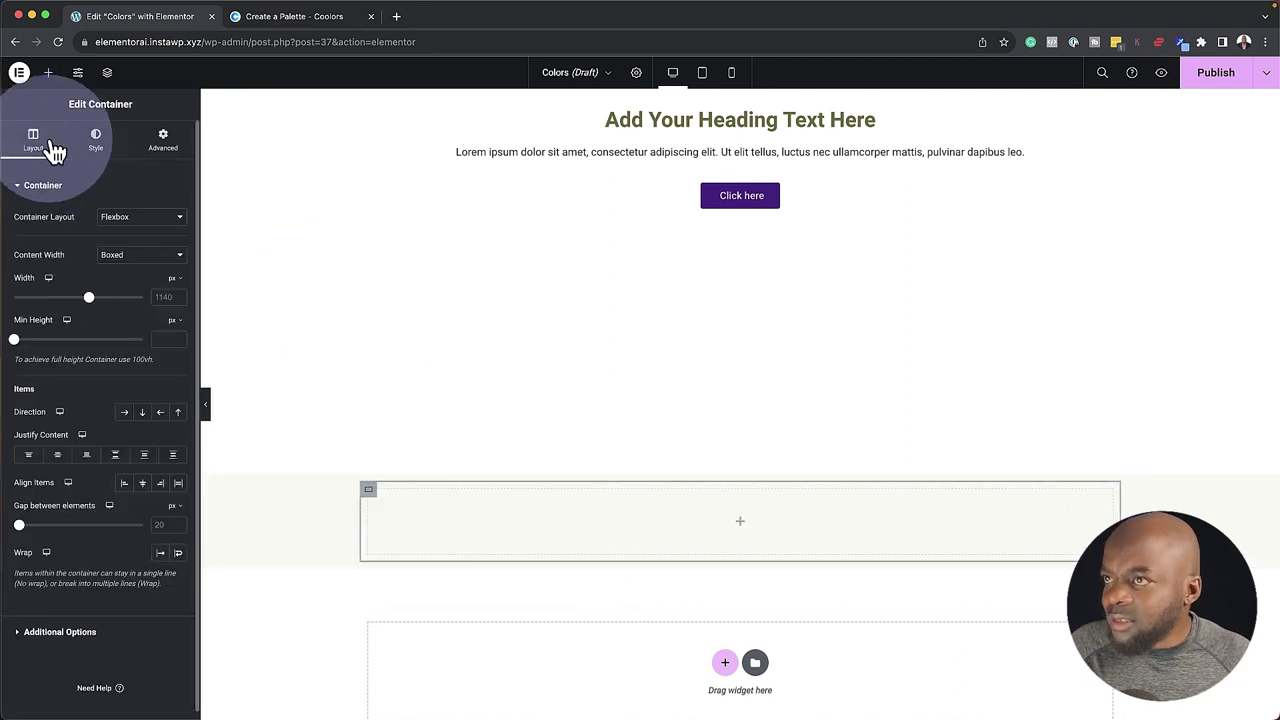
right_click(372, 490)
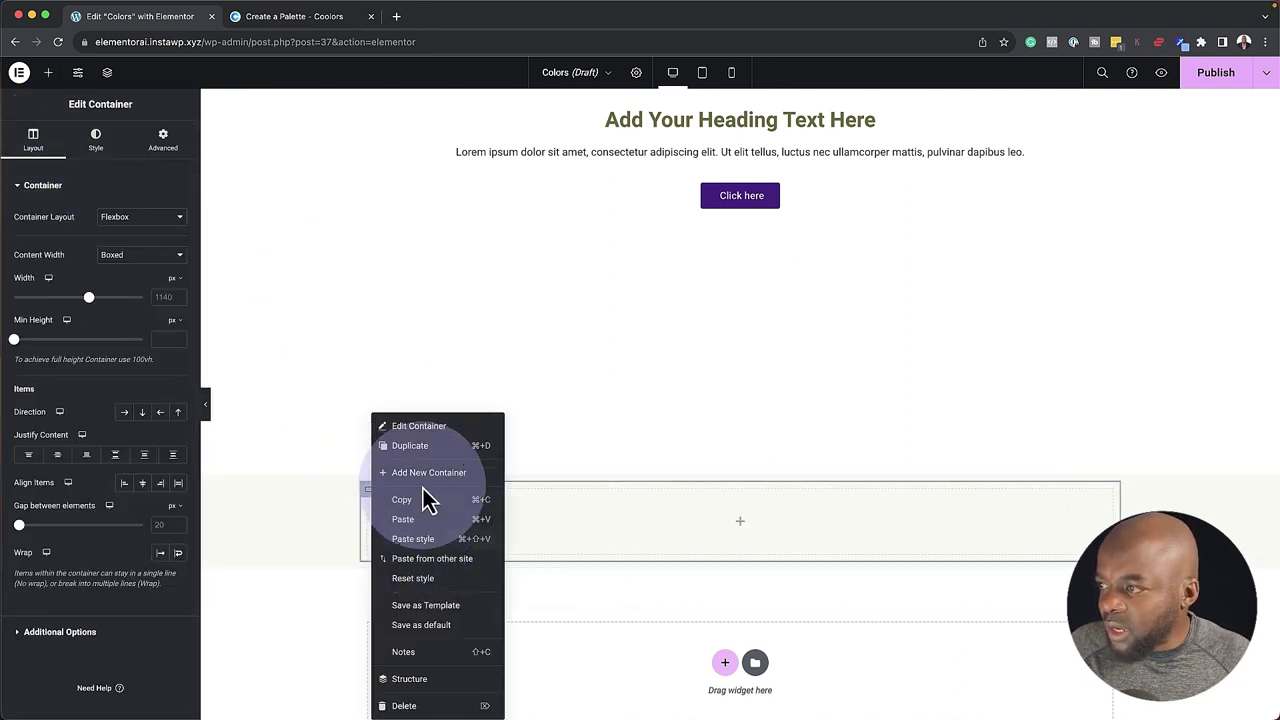
left_click(425, 450)
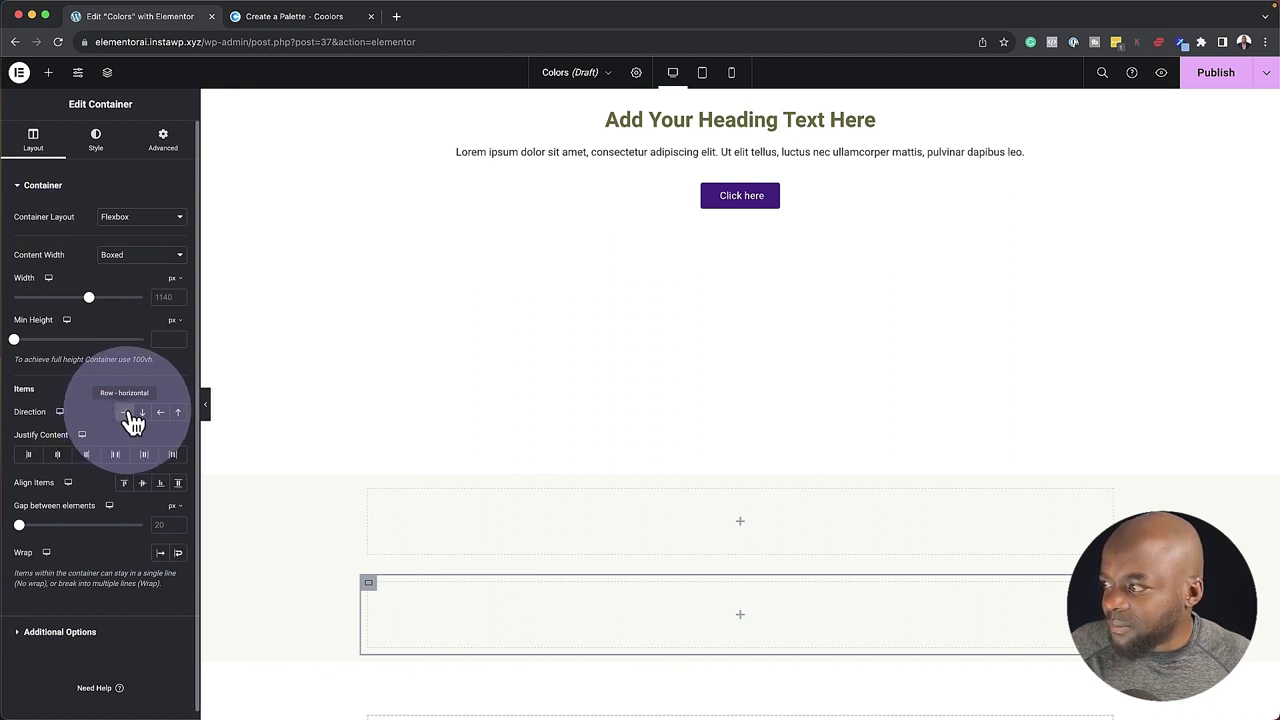
Arrange the outer container's two nested containers in a horizontal row and set its minimum height to 90 vh
left_click(127, 412)
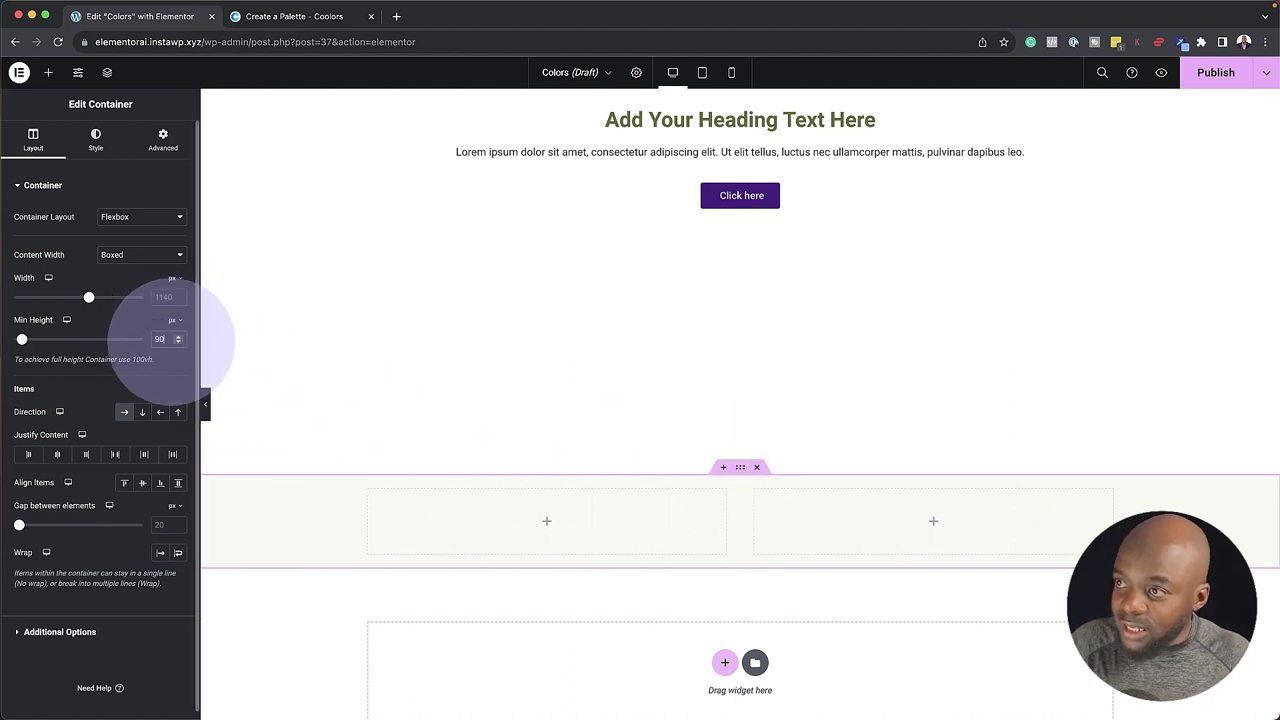
left_click(175, 322)
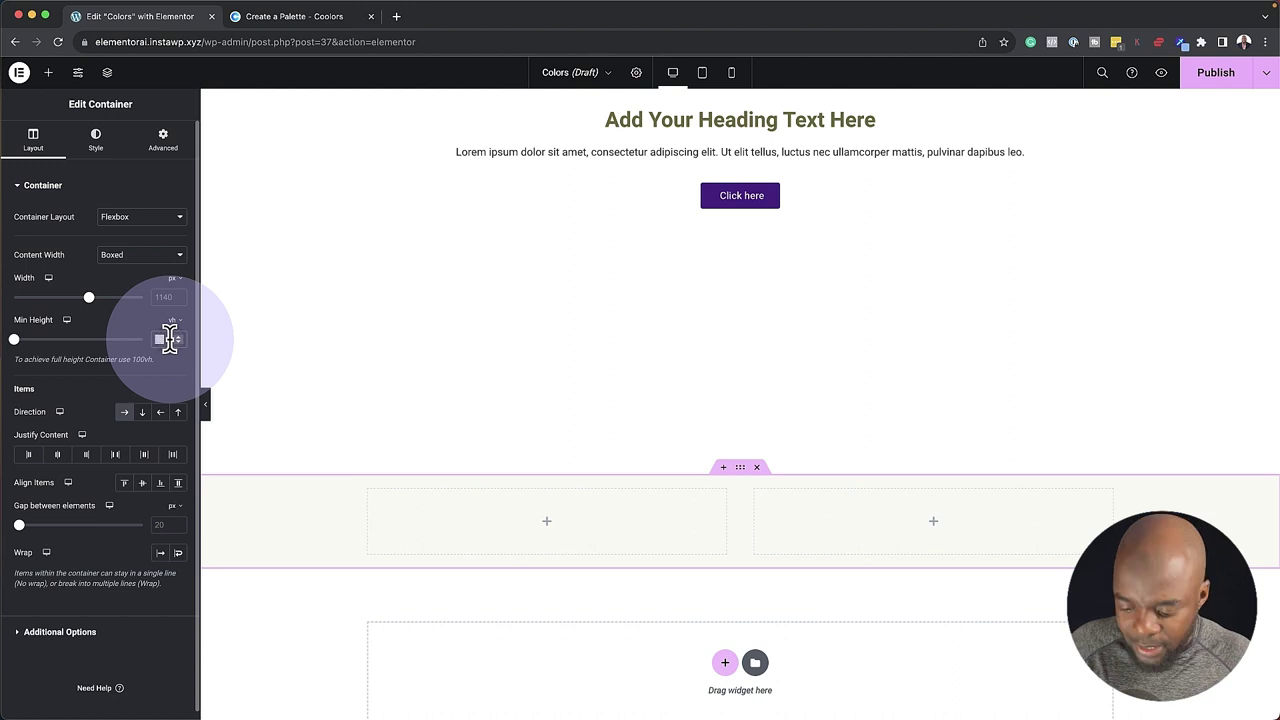
type("0")
scroll(469, 414, "down", 5)
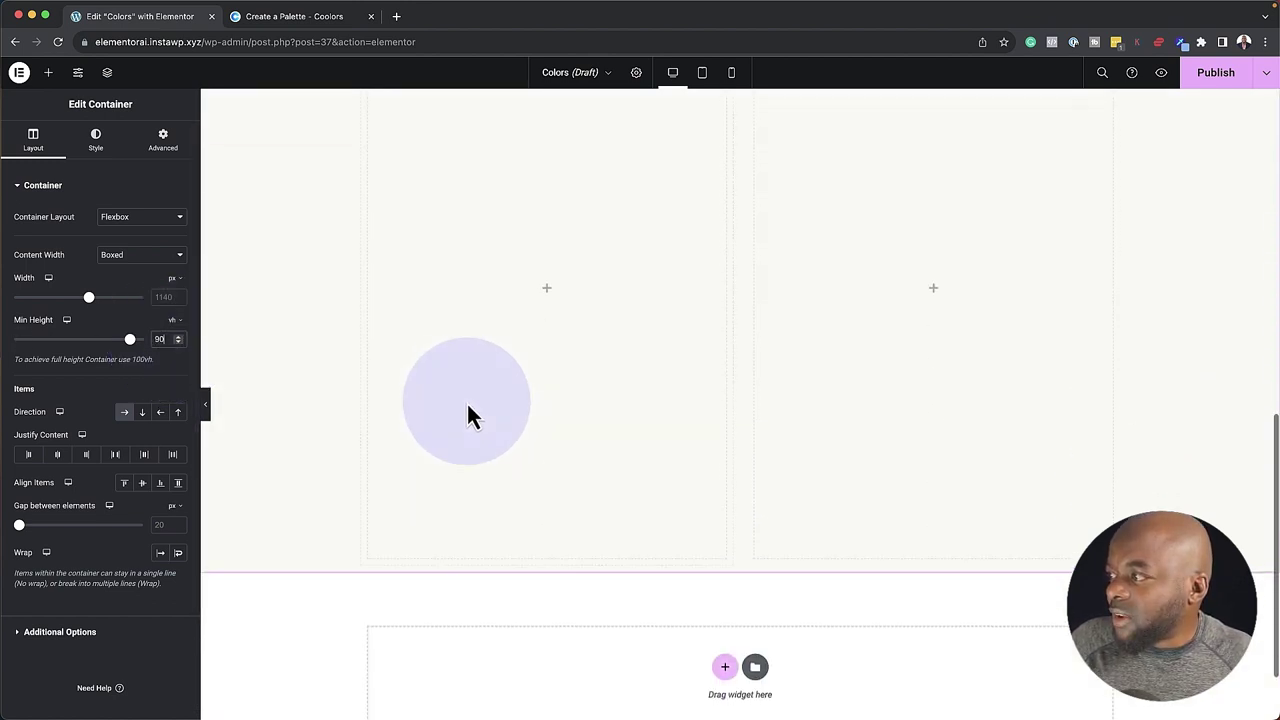
scroll(468, 410, "up", 10)
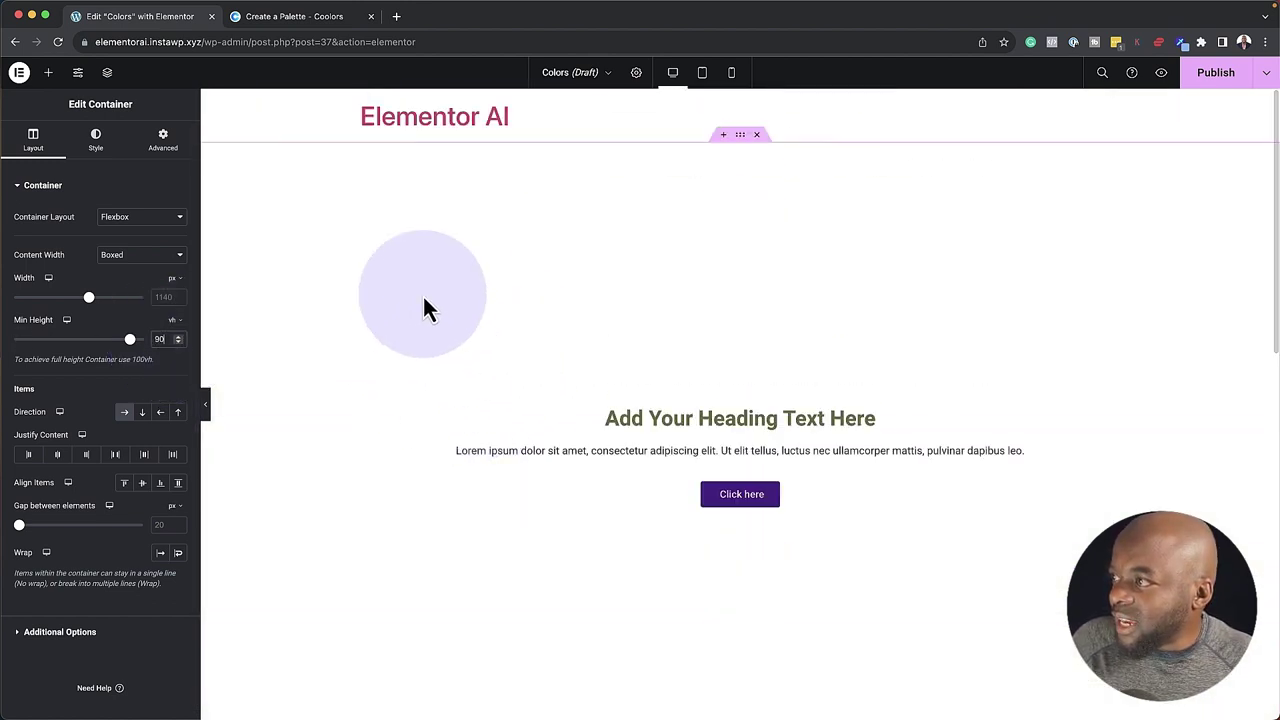
scroll(420, 425, "down", 5)
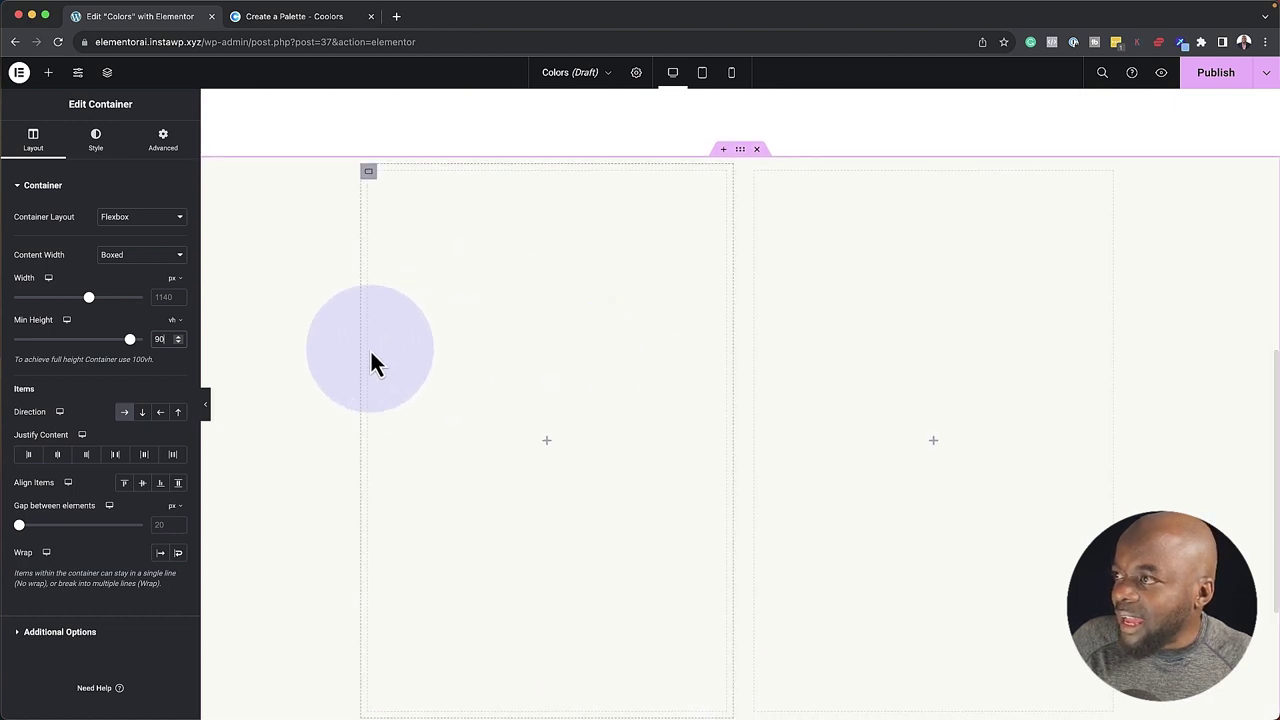
Add an Image widget to the first nested container and fill it with the media library photo of the woman carrying shopping bags
left_click(48, 72)
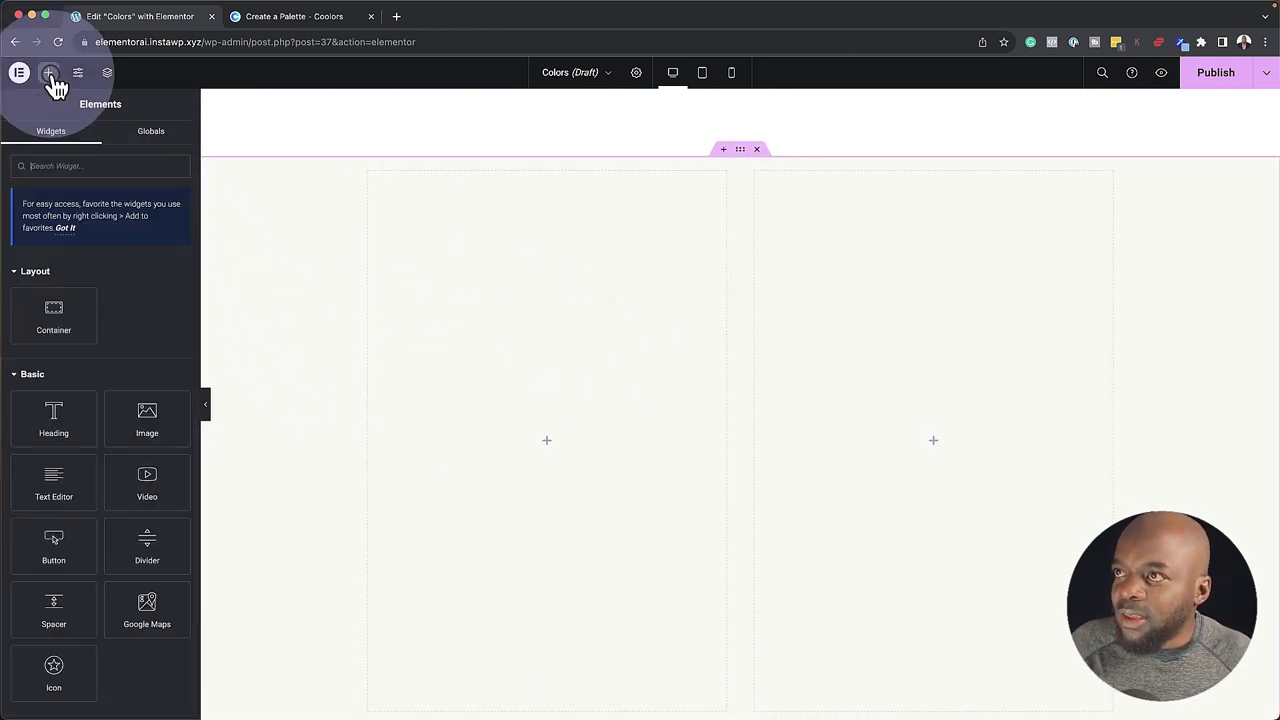
left_click_drag(143, 423, 561, 434)
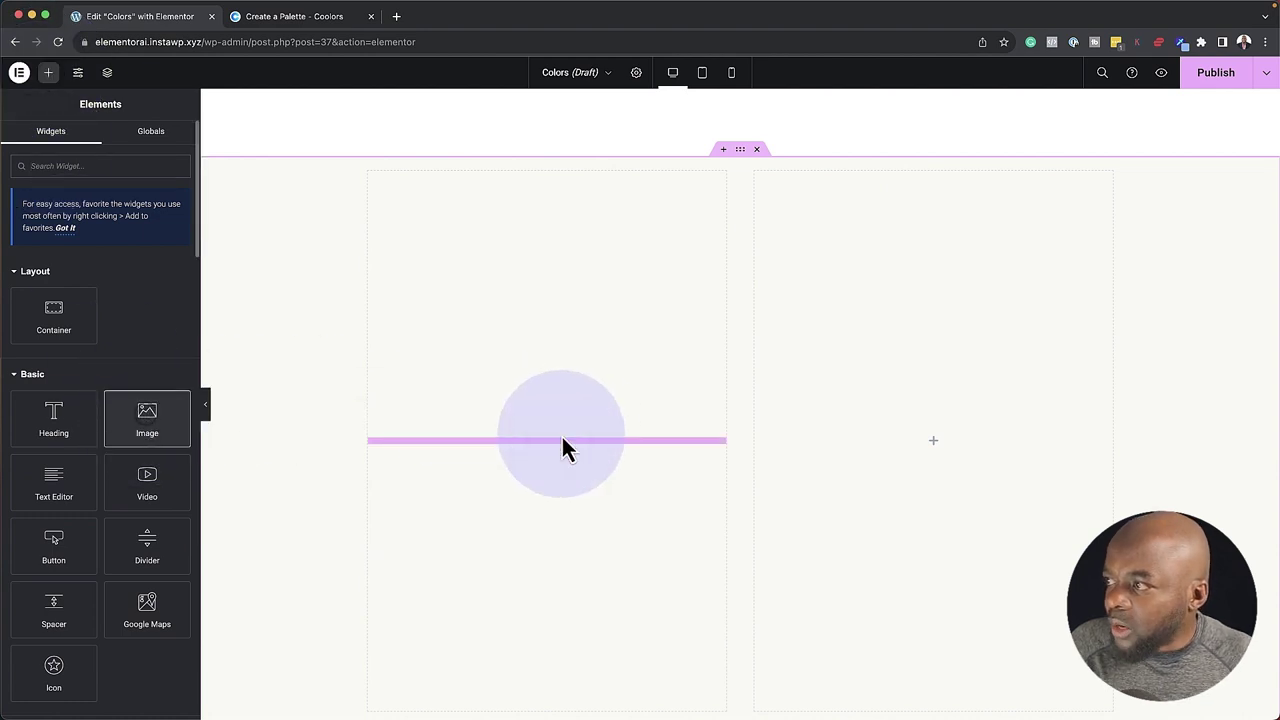
left_click(130, 272)
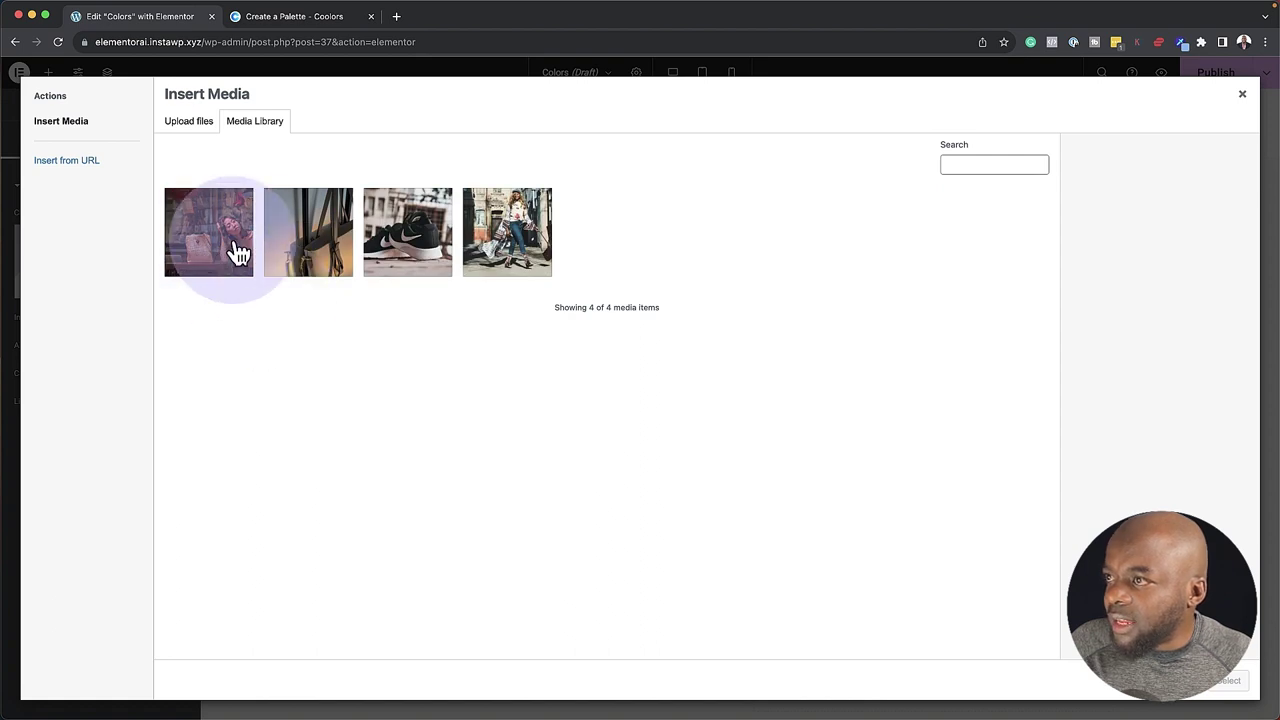
left_click(402, 250)
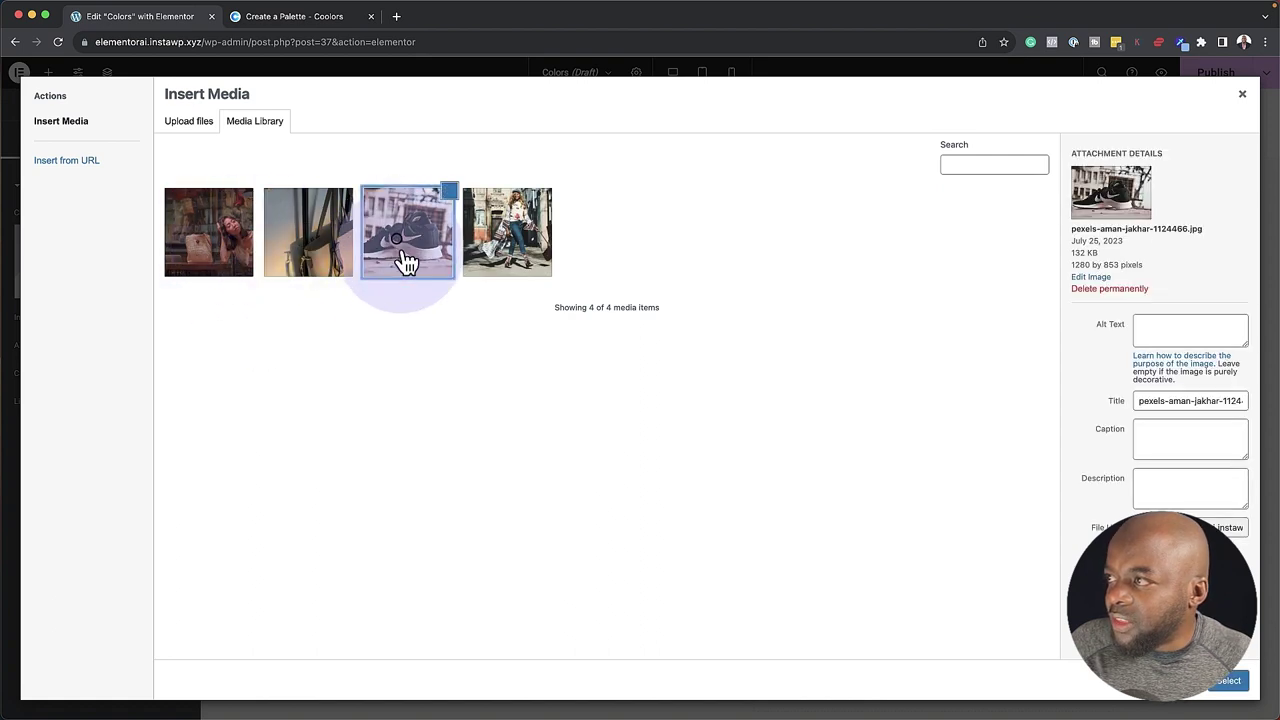
left_click(515, 250)
left_click(1229, 681)
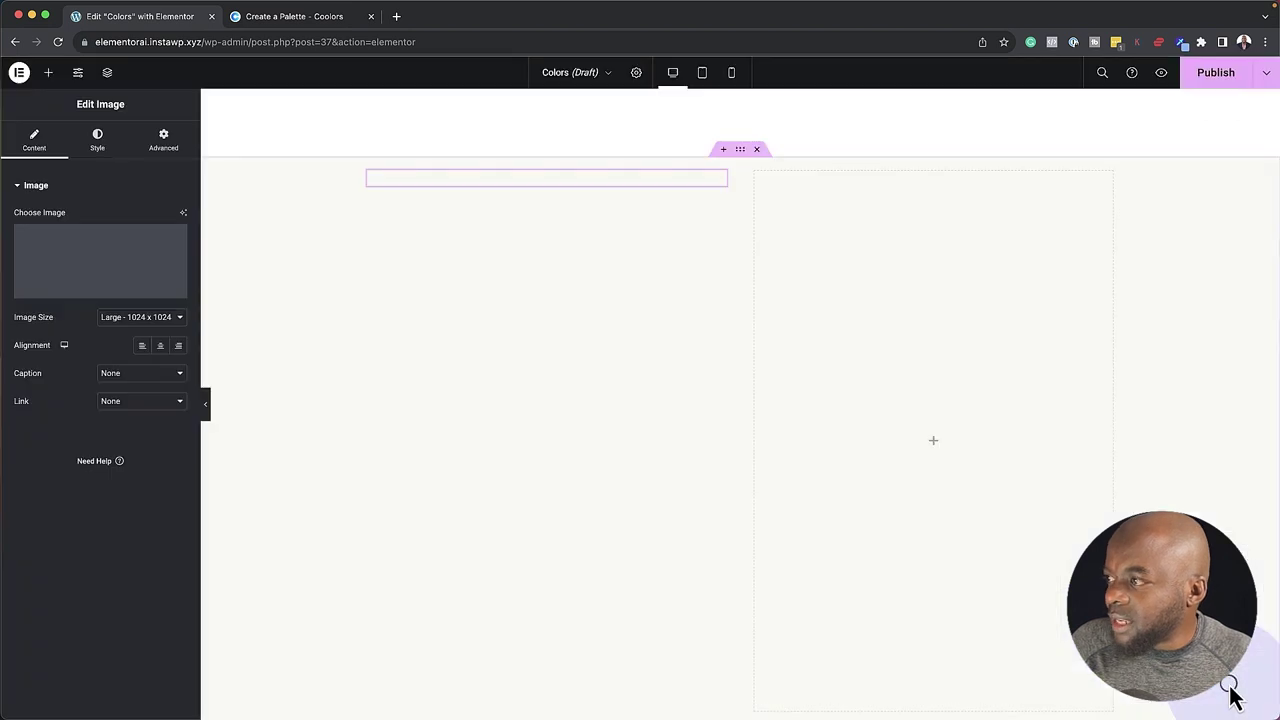
Align the outer container's items to the center so the photo and the empty nested container sit mid-height
left_click(866, 400)
left_click(740, 152)
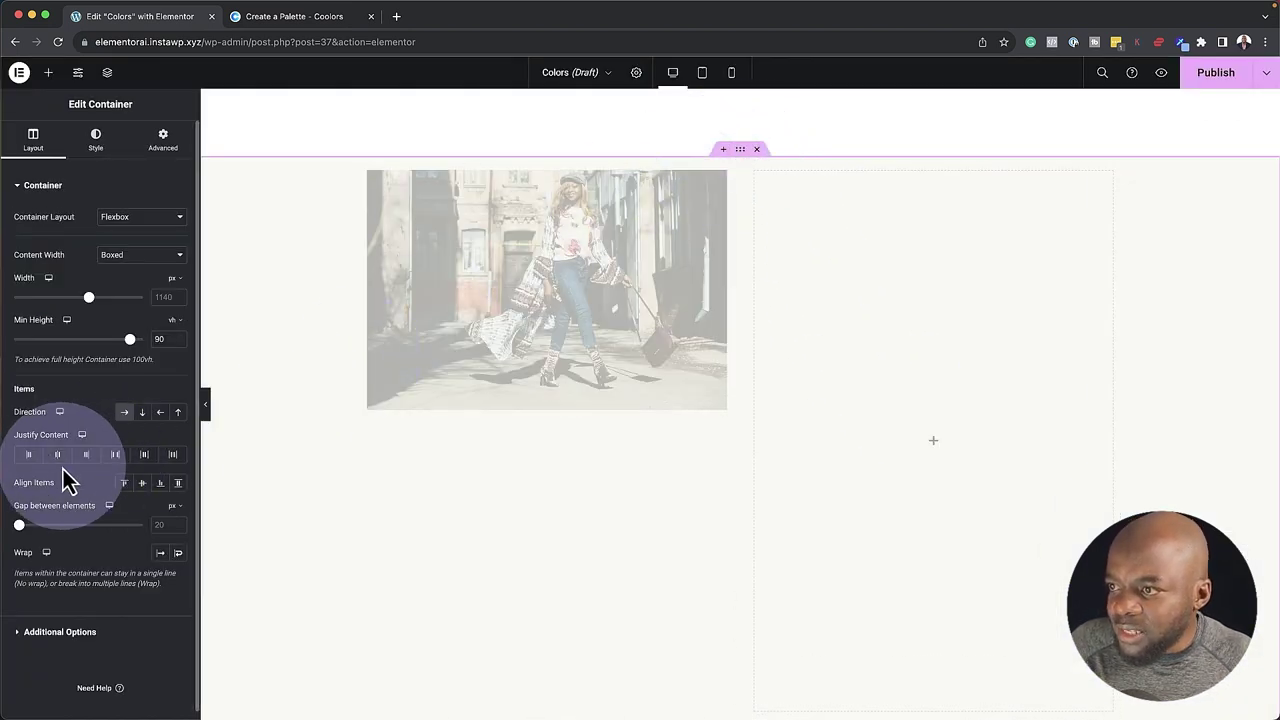
left_click(142, 484)
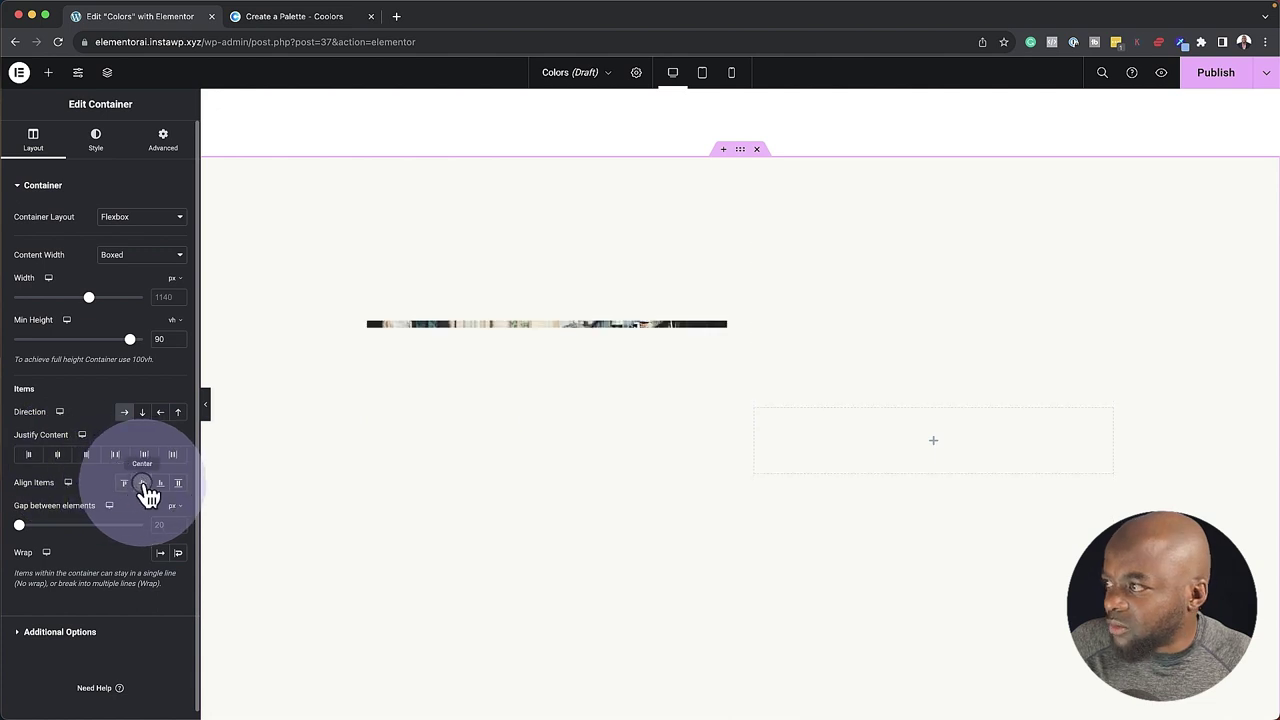
scroll(1004, 375, "down", 2)
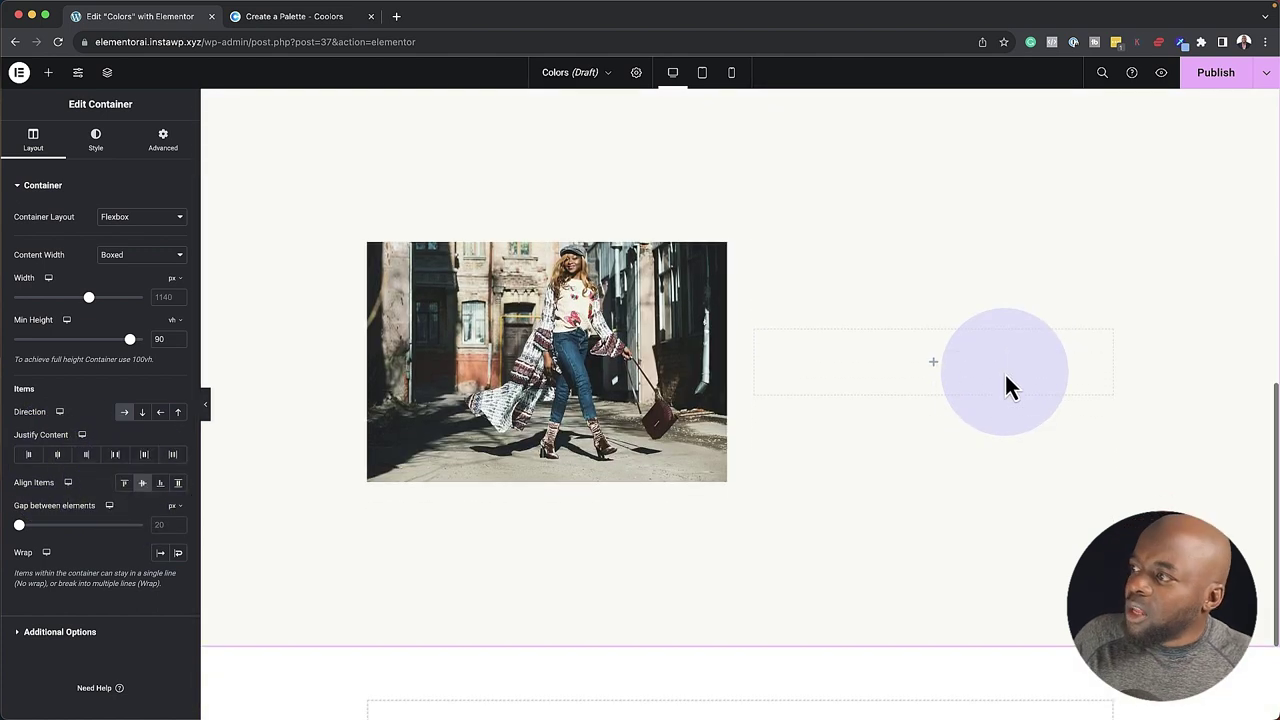
scroll(1004, 385, "up", 3)
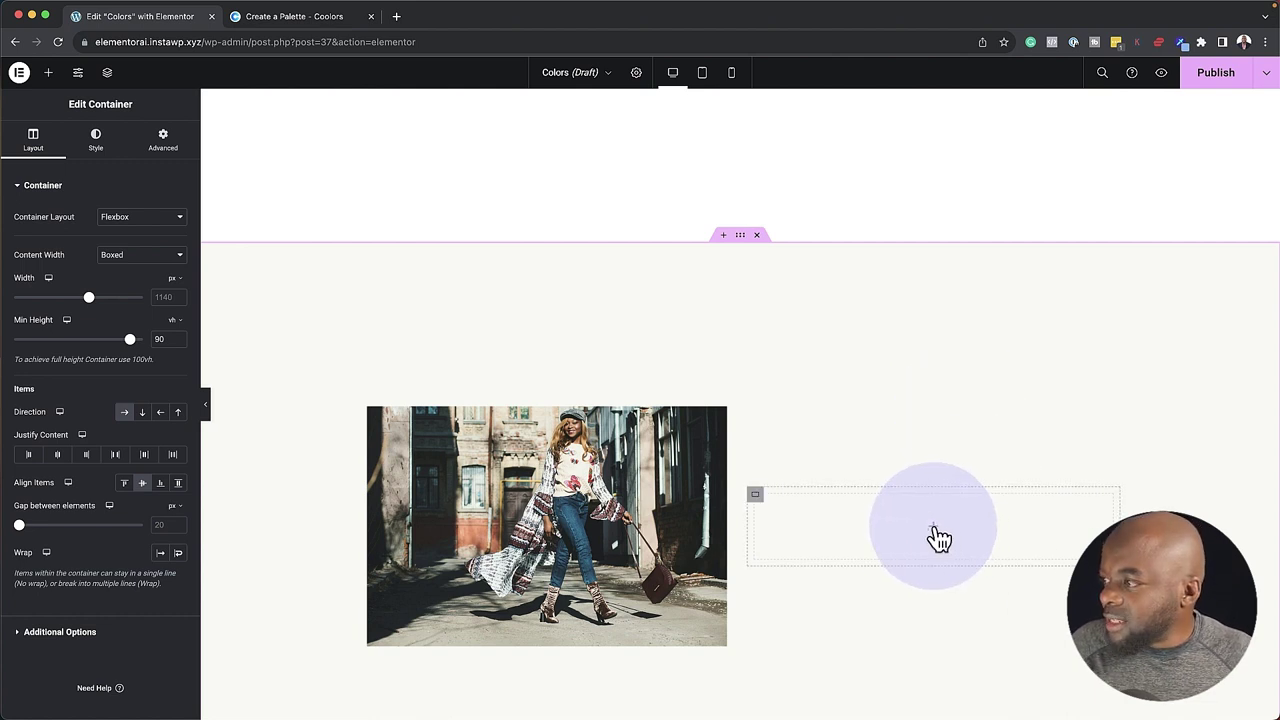
Add a Call to Action widget to the empty nested container beside the photo and remove its placeholder image
left_click(48, 72)
left_click(80, 166)
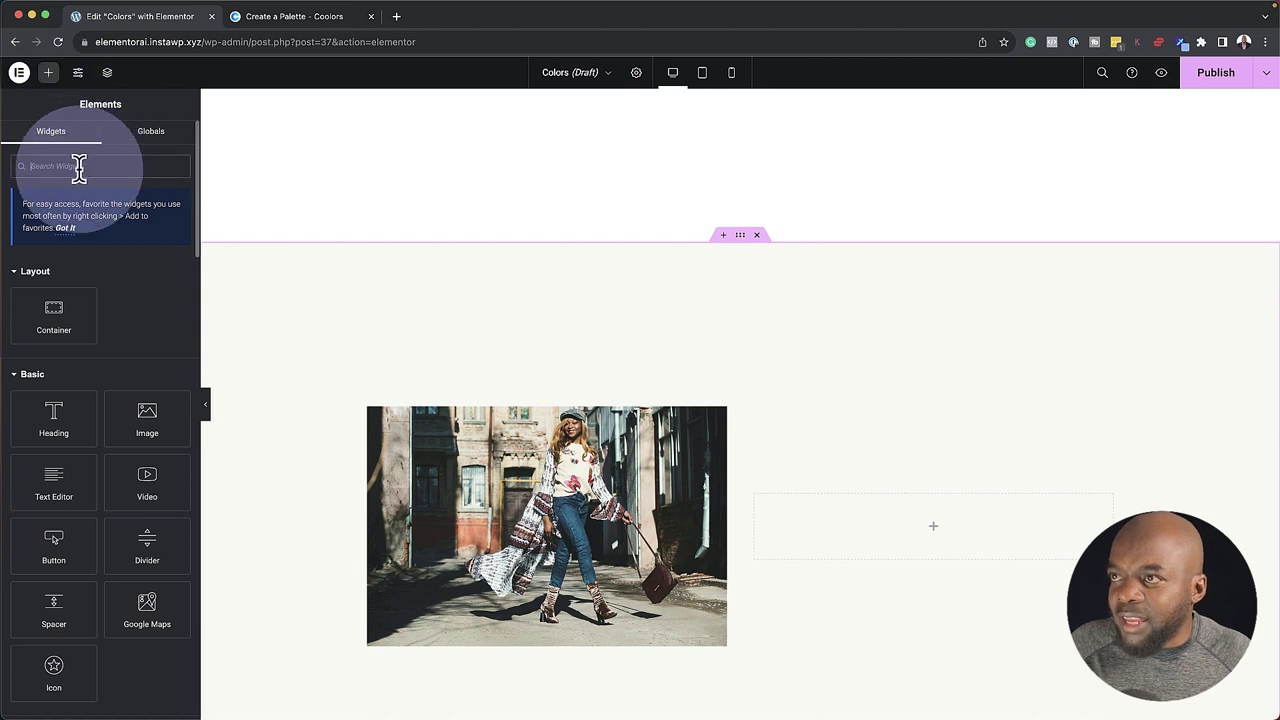
type("call")
left_click_drag(54, 277, 882, 533)
left_click(177, 301)
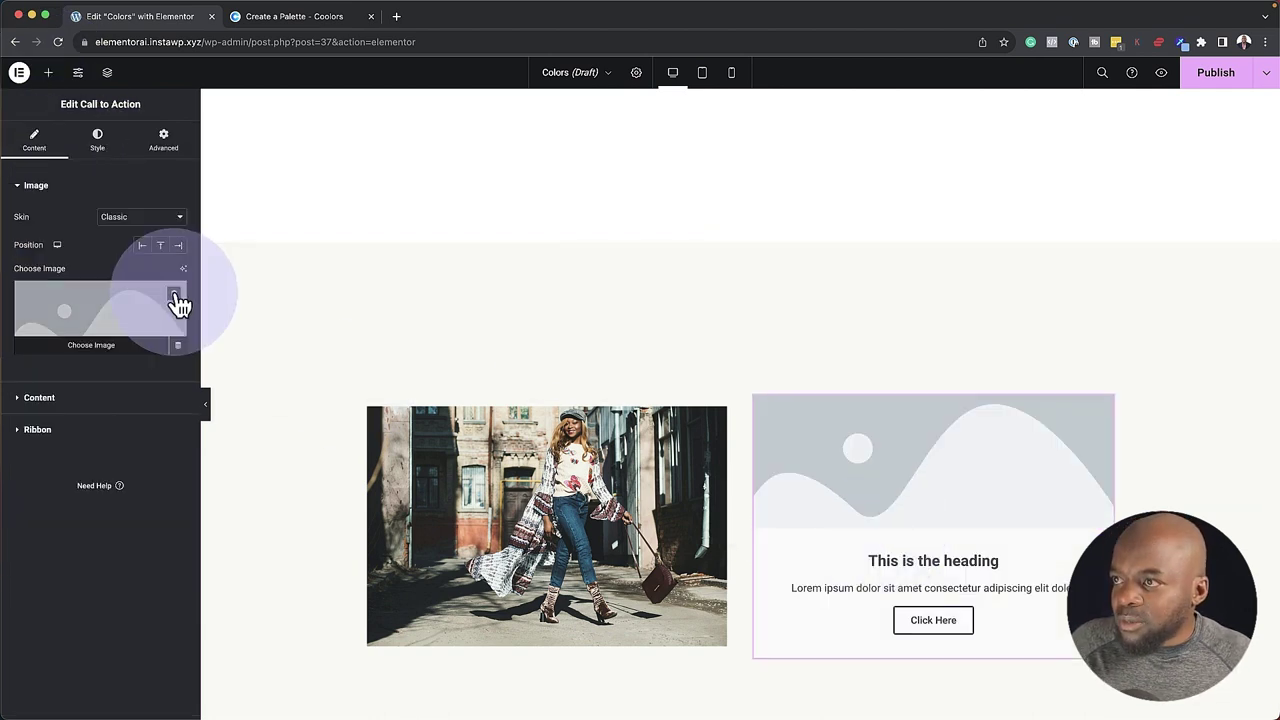
left_click(175, 299)
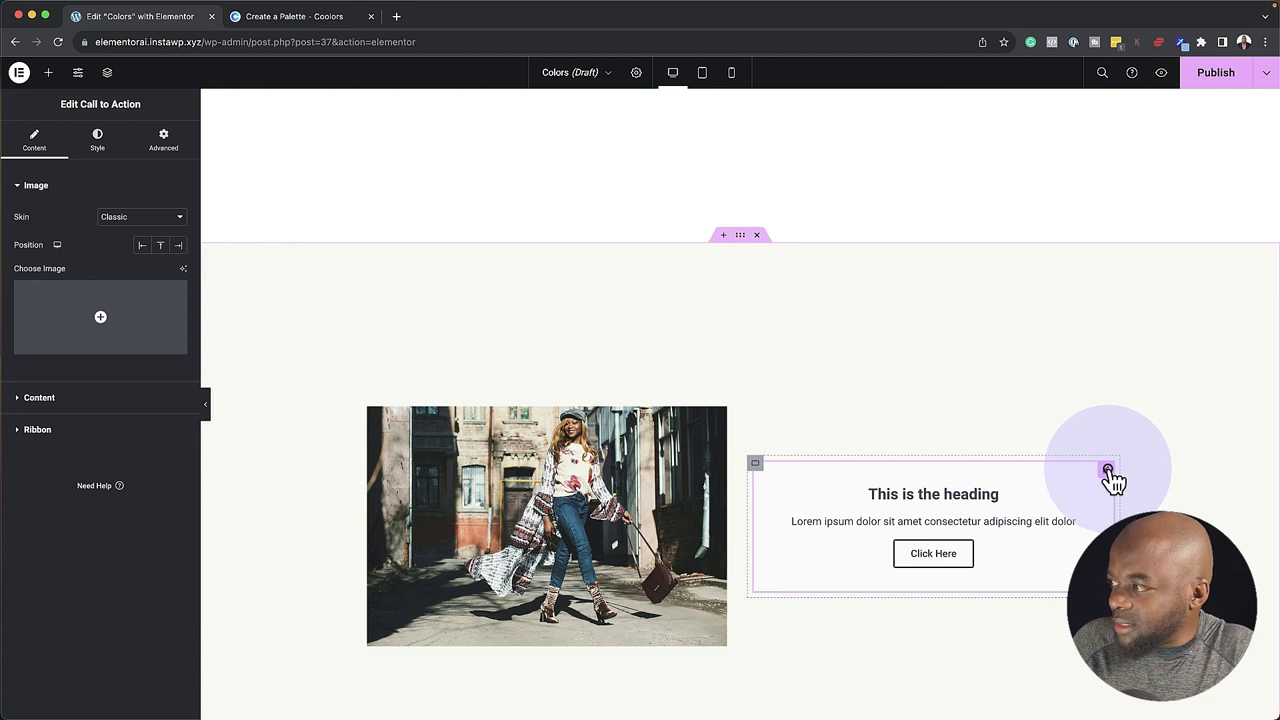
Try the Dark Color global color as the Call to Action's content background and settle on Bg color instead
left_click(109, 146)
left_click(130, 458)
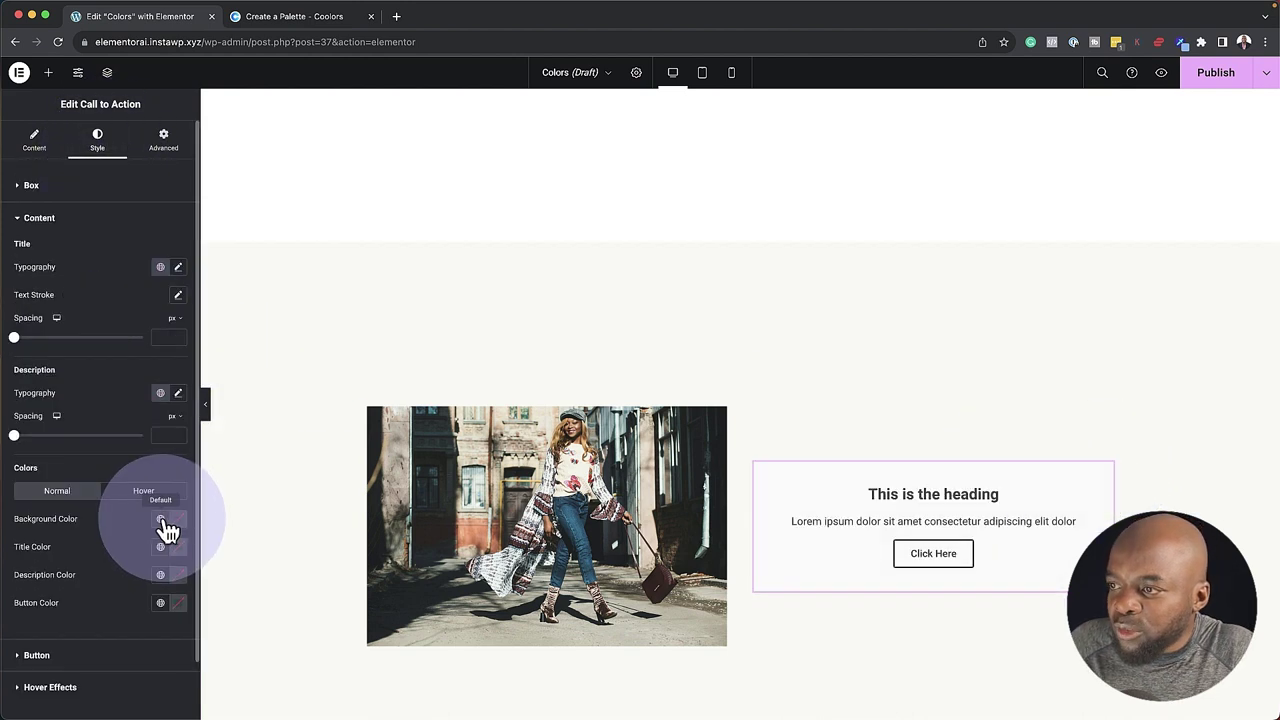
left_click(161, 520)
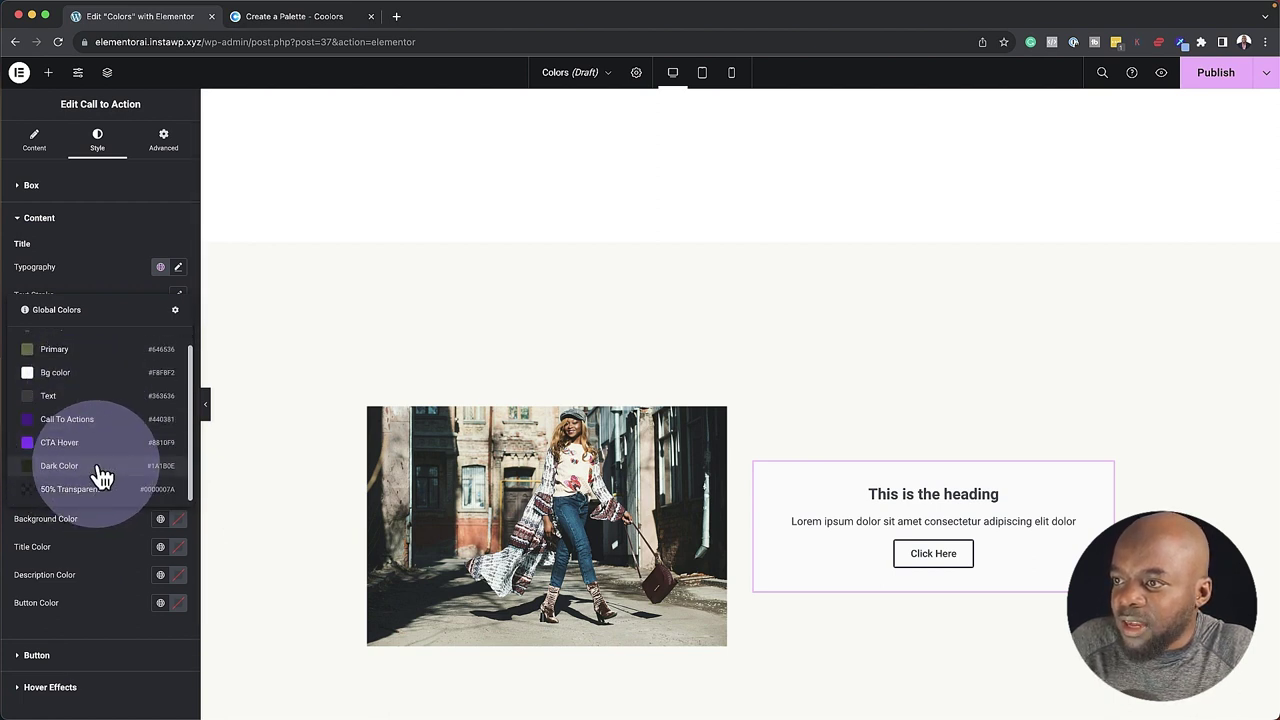
left_click(97, 466)
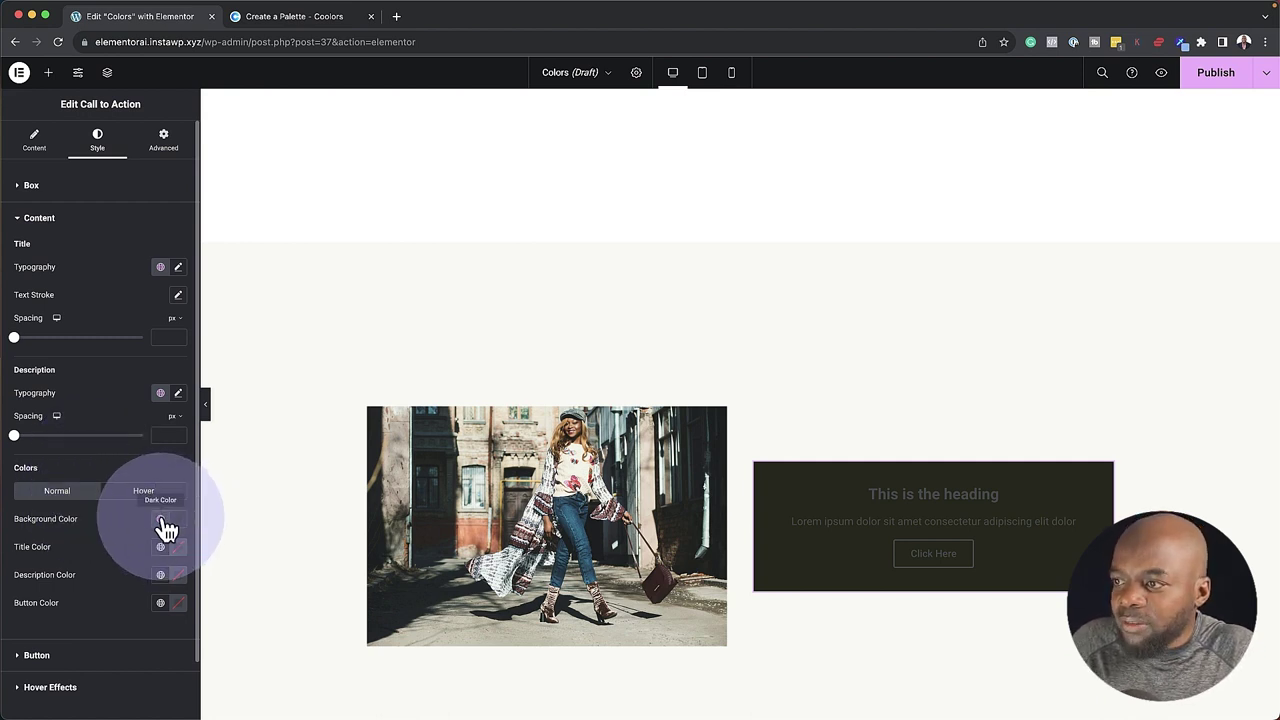
left_click(162, 521)
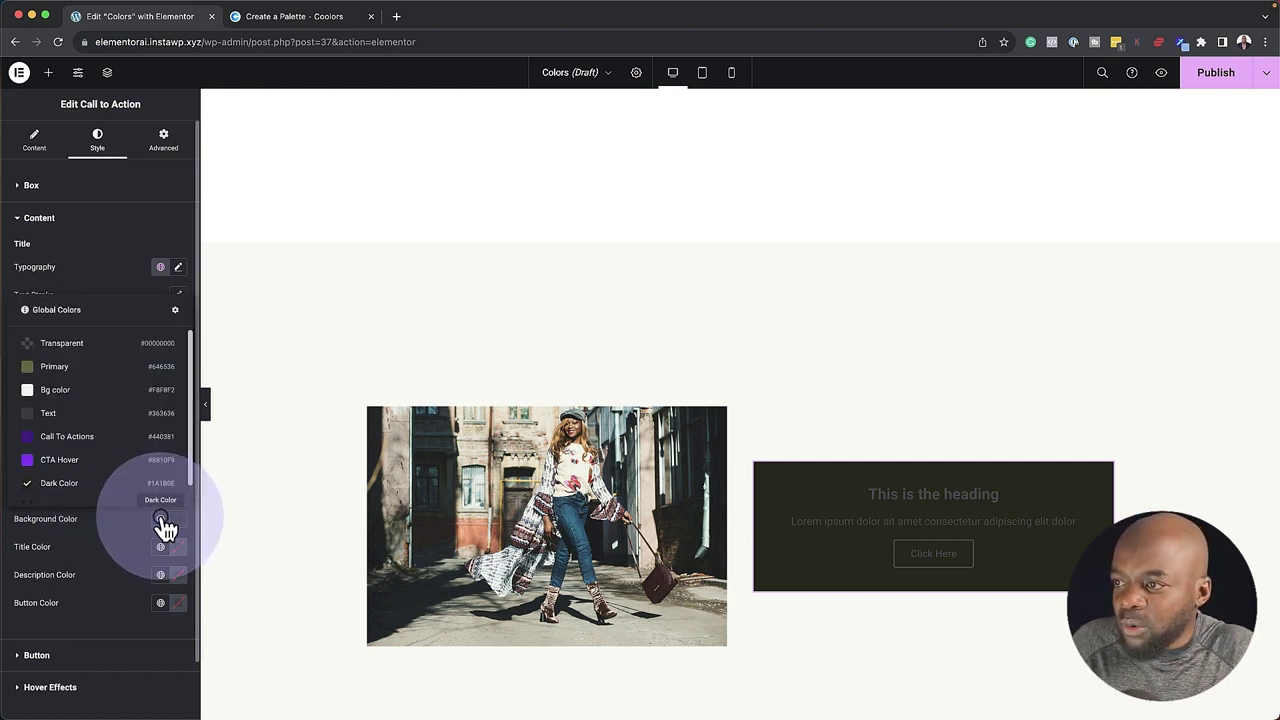
left_click(90, 401)
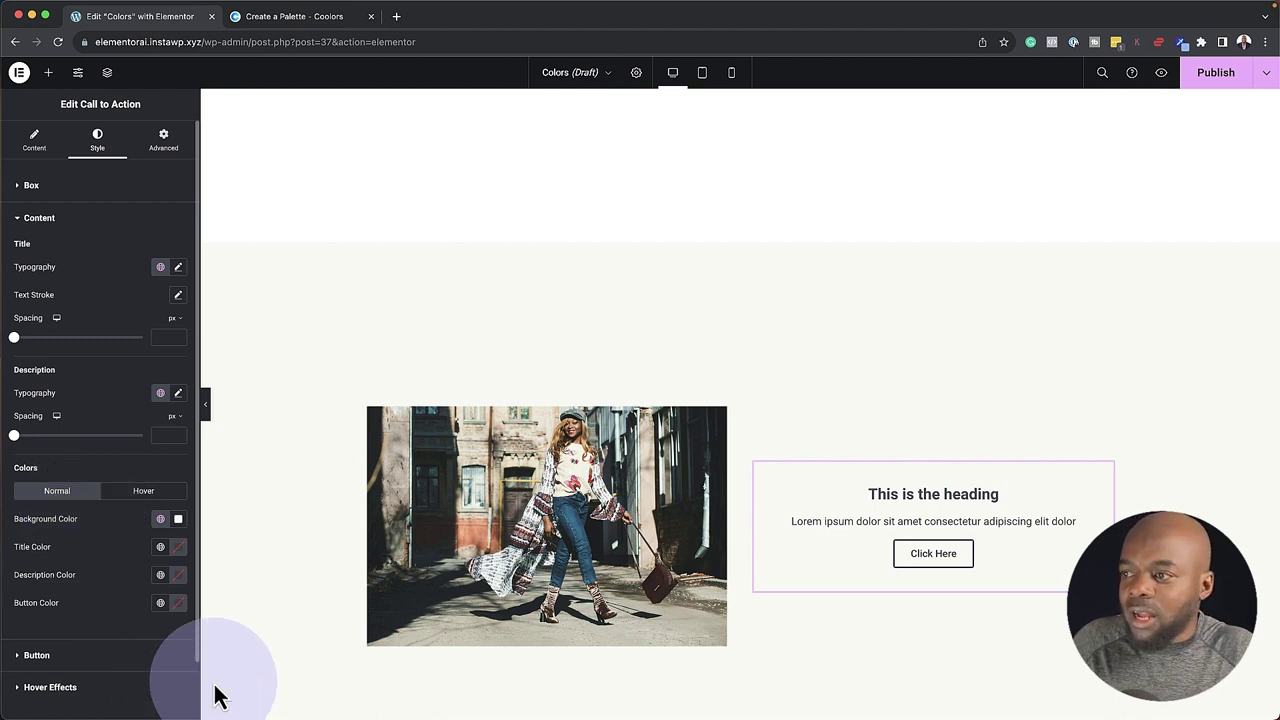
Give the heading, text and button container a classic background with the media library photo of the woman carrying shopping bags
scroll(472, 605, "up", 3)
scroll(466, 600, "up", 5)
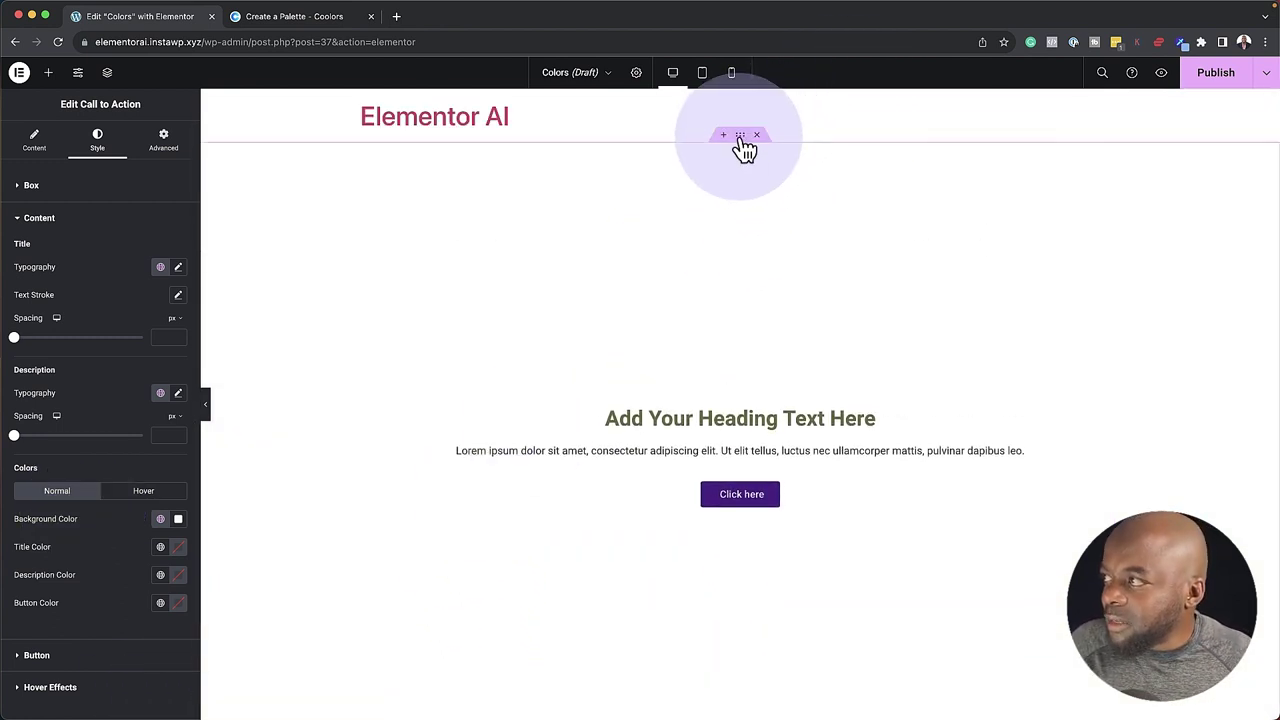
left_click(740, 135)
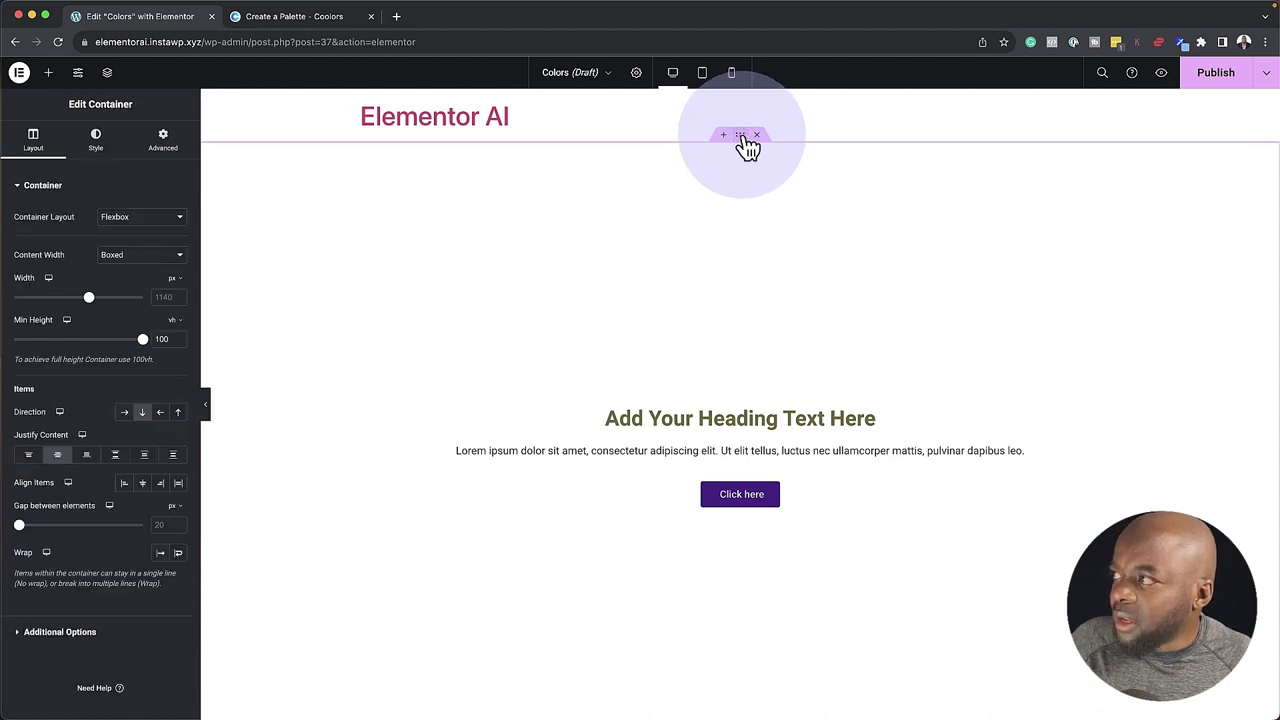
left_click(96, 140)
left_click(125, 248)
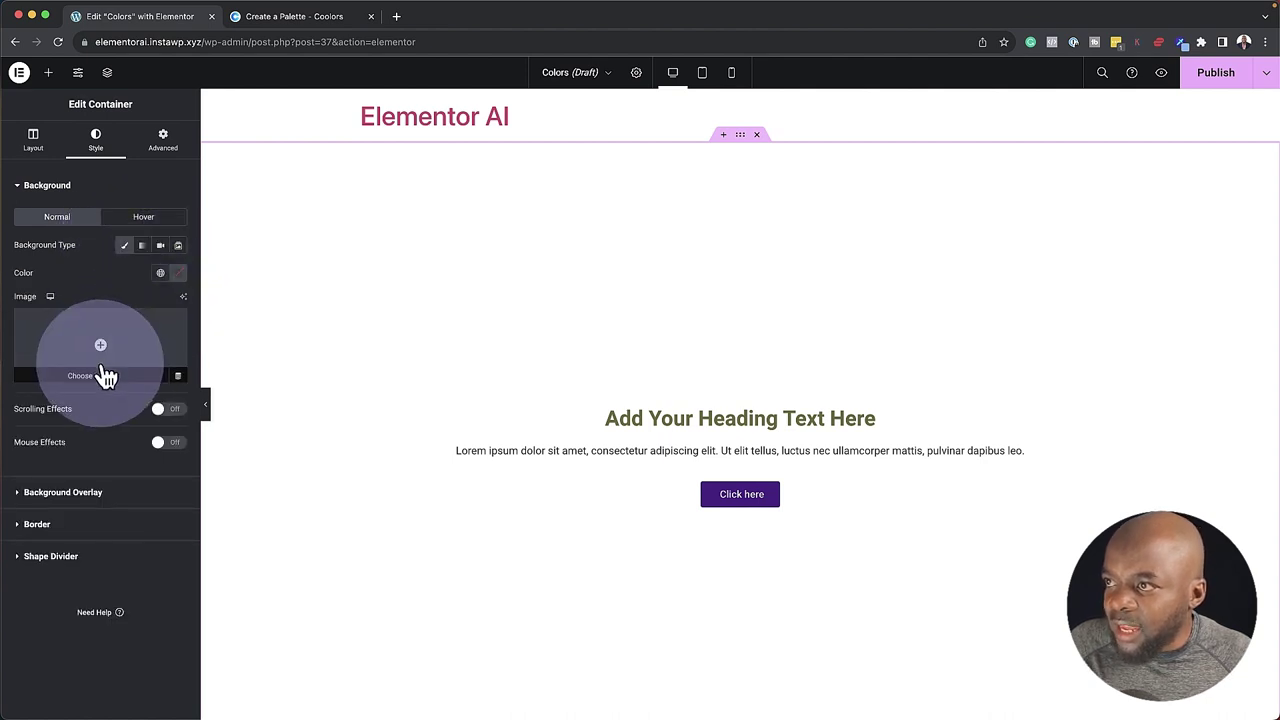
left_click(140, 350)
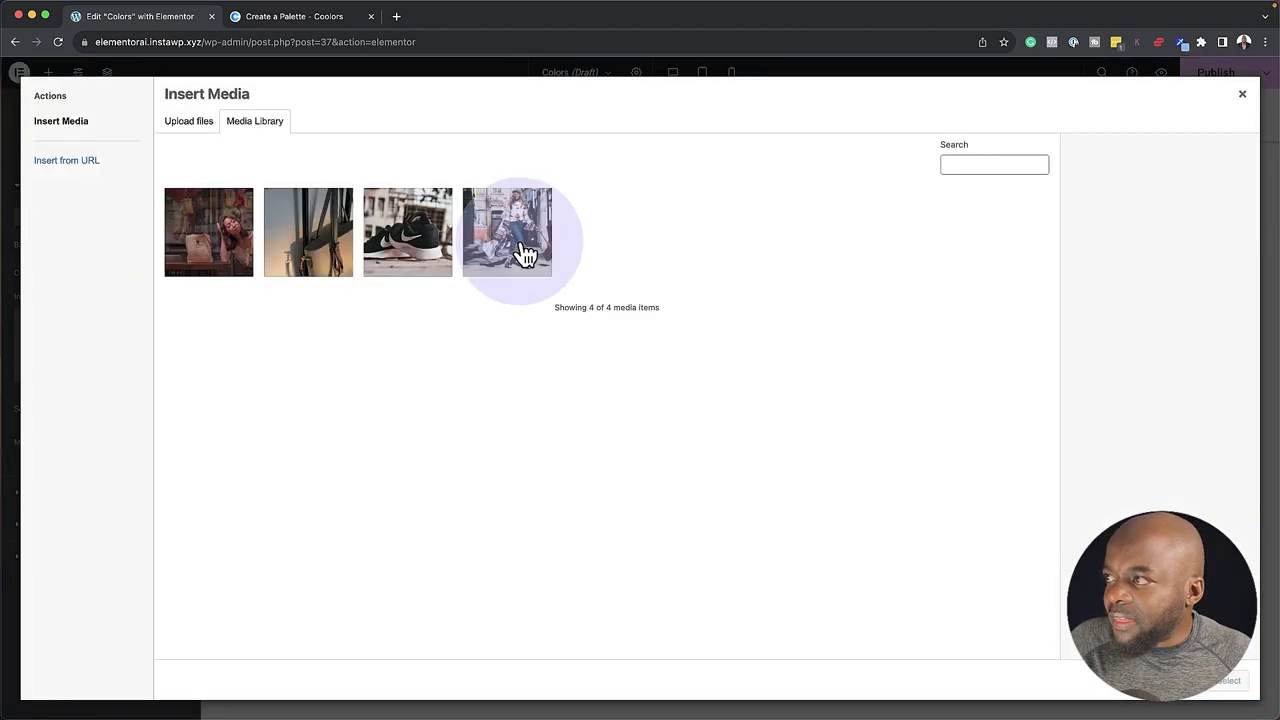
left_click(519, 255)
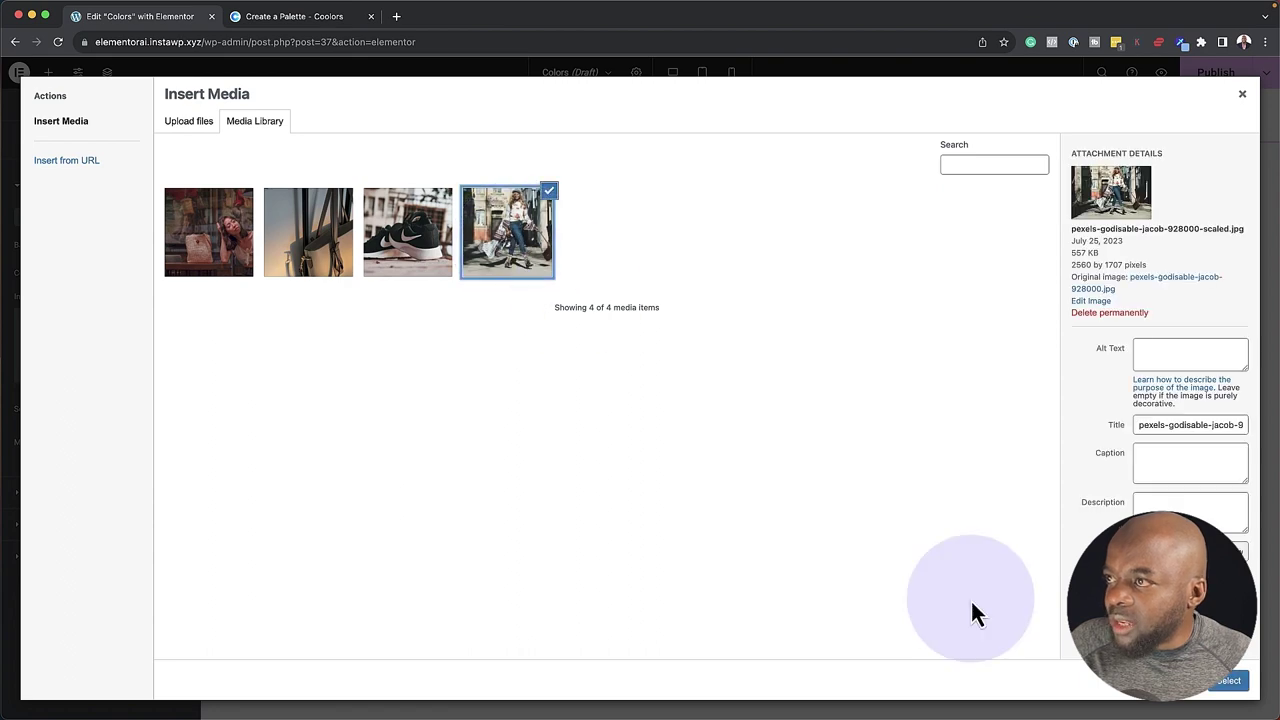
left_click(1232, 684)
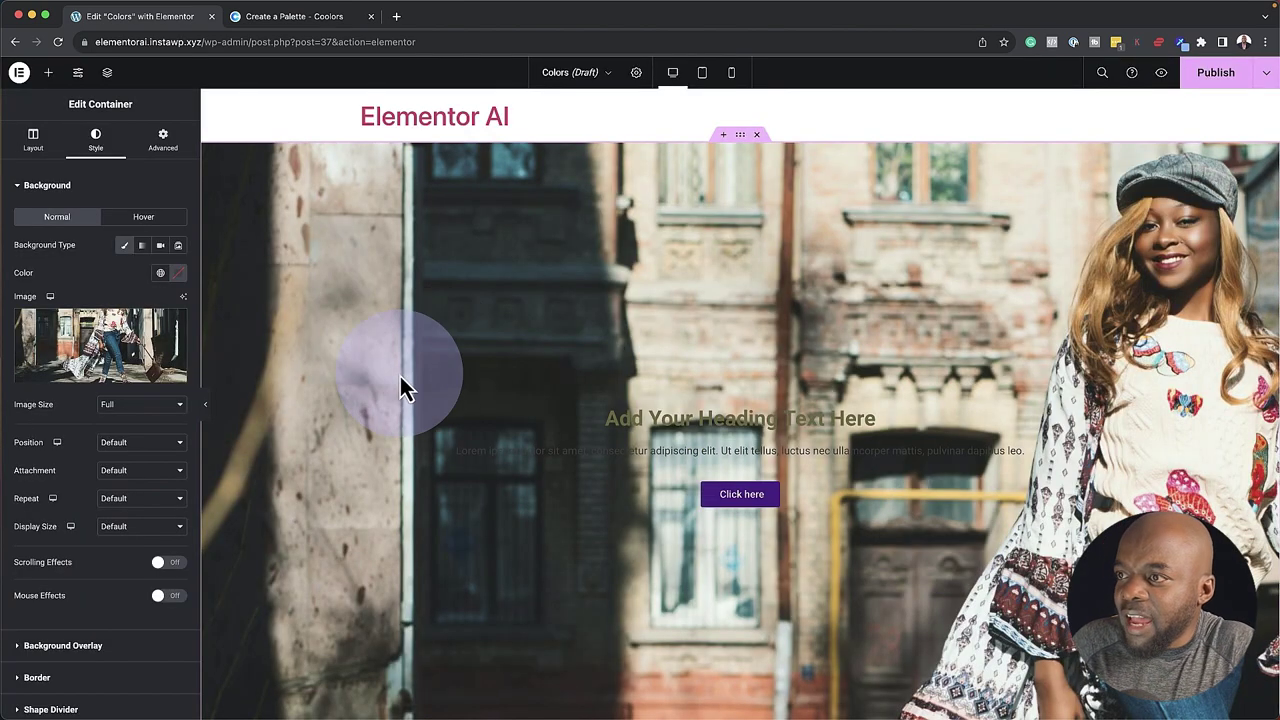
Add a classic background overlay to the hero container using the 50% Transparent global color at opacity 1
scroll(82, 603, "down", 2)
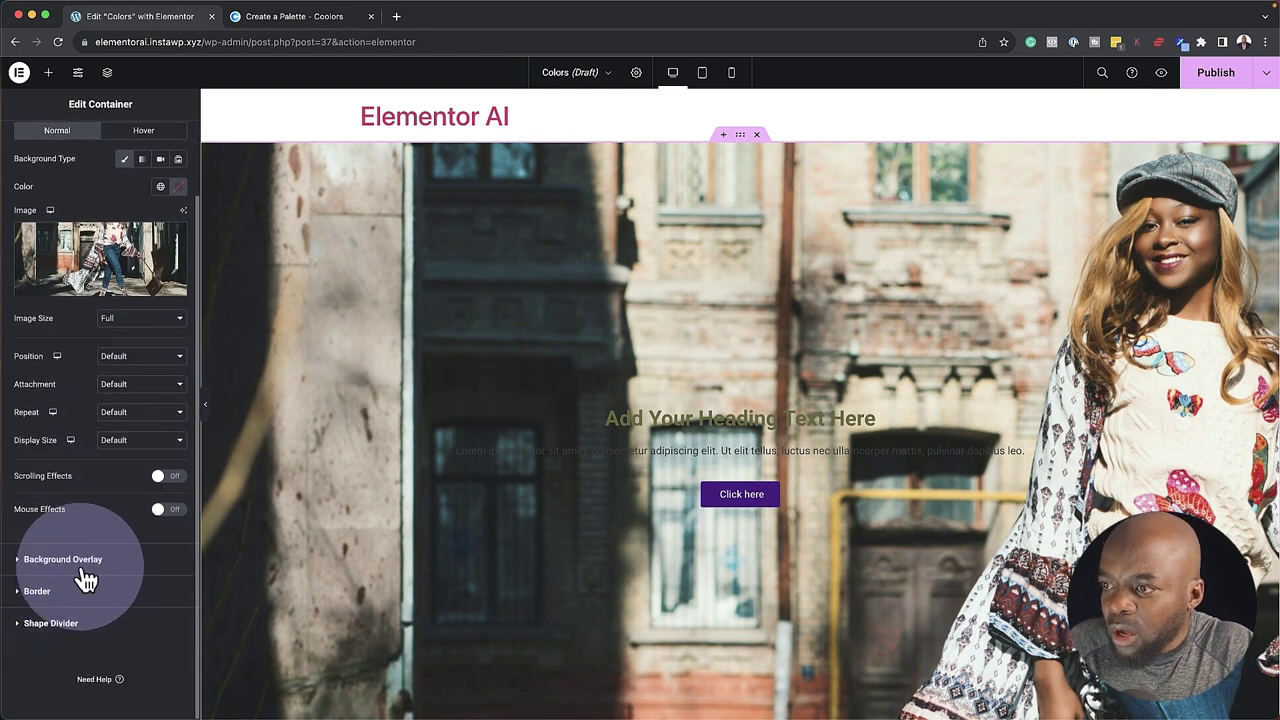
left_click(87, 562)
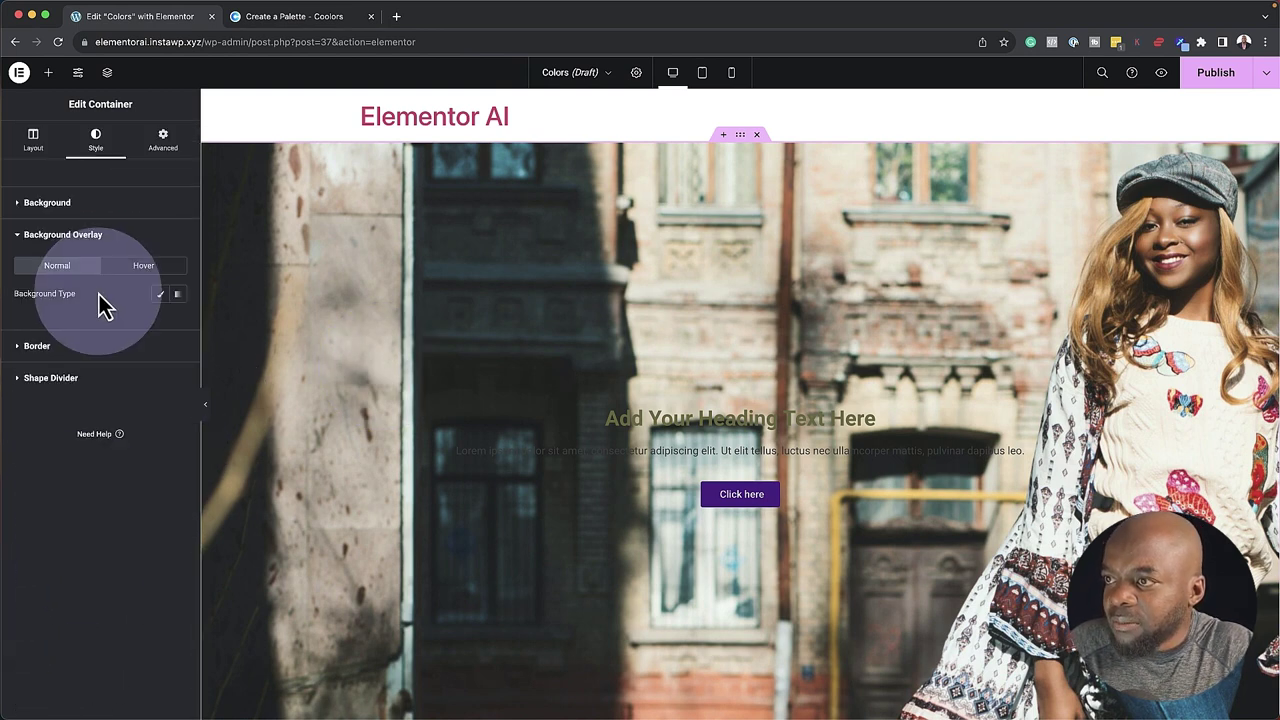
left_click(160, 293)
left_click(160, 321)
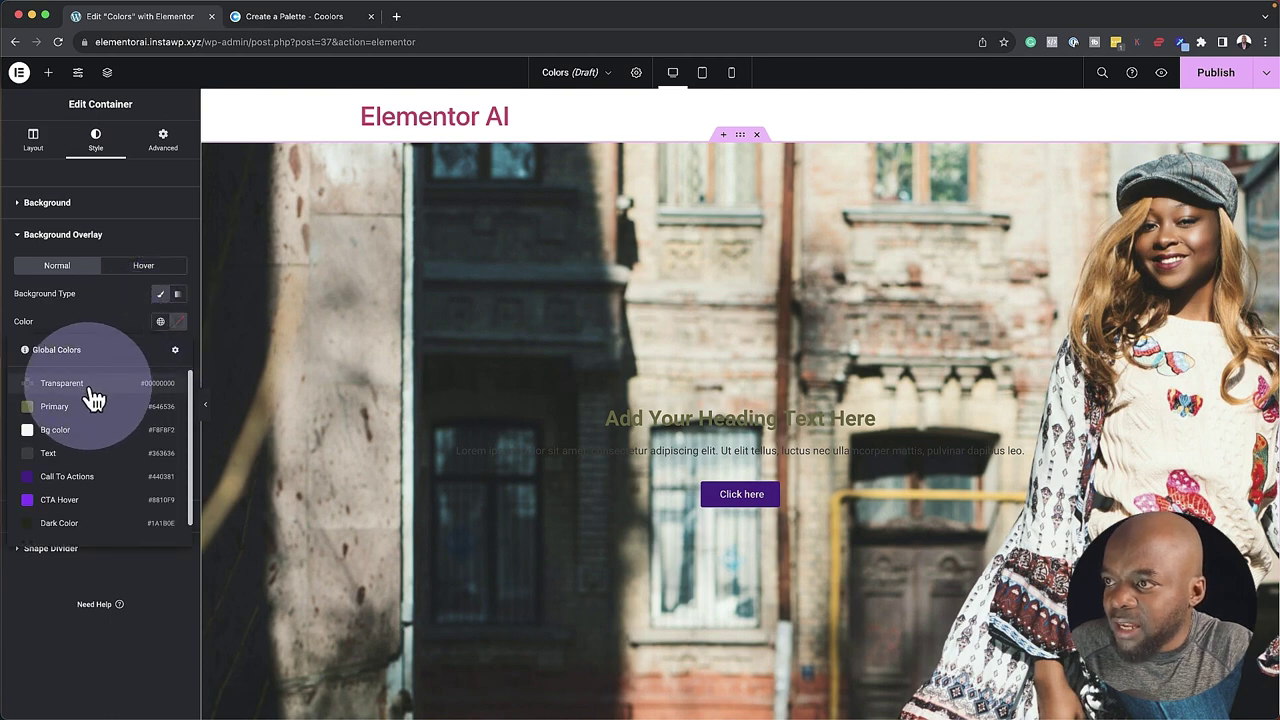
scroll(86, 436, "down", 1)
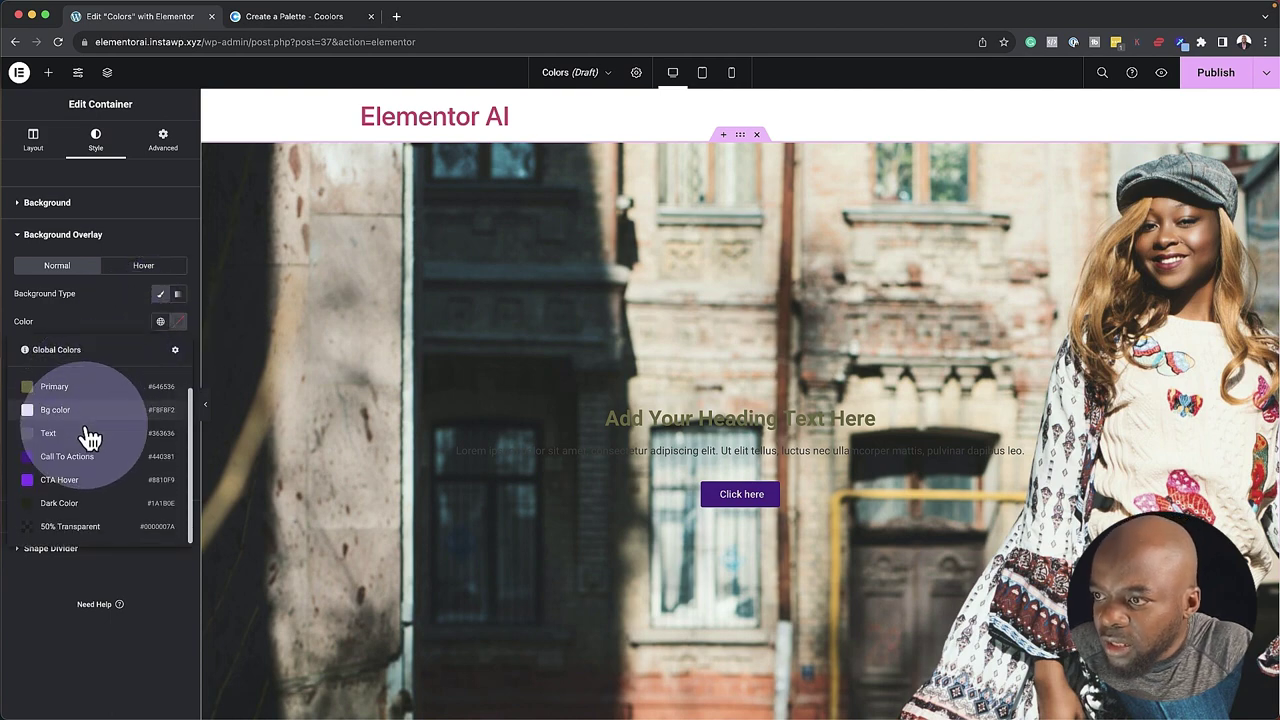
left_click(90, 527)
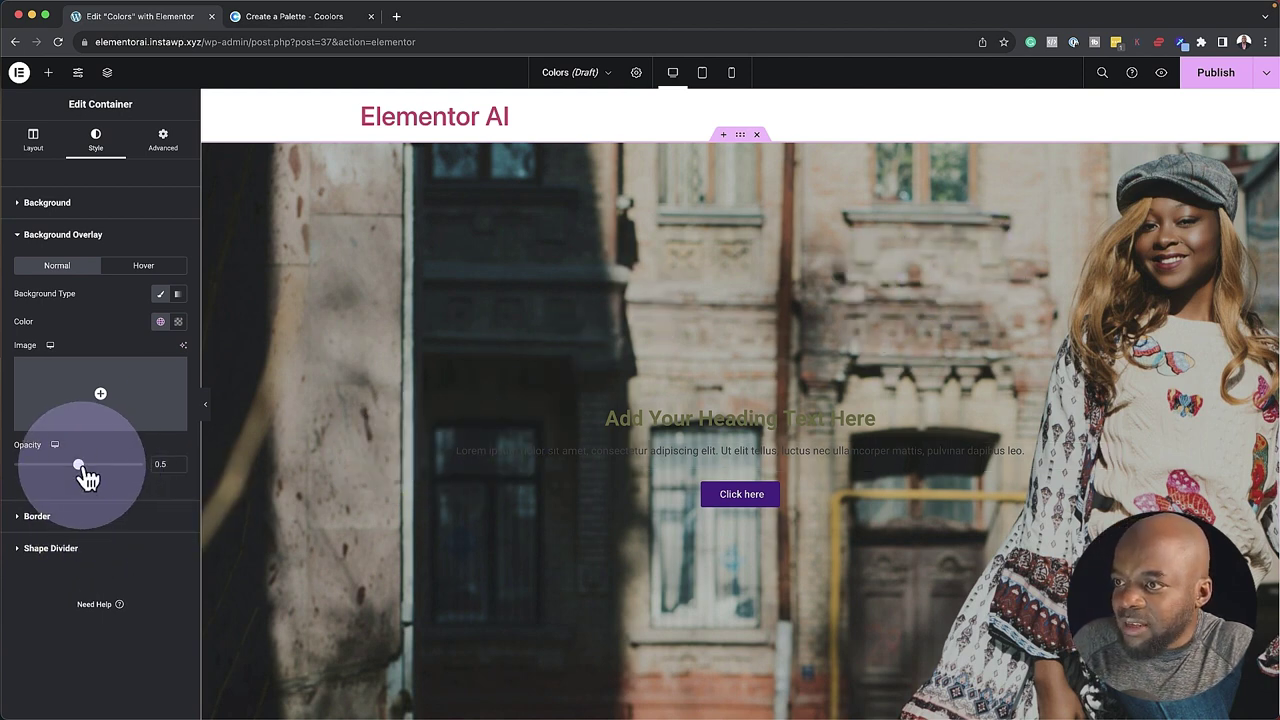
left_click_drag(82, 468, 146, 466)
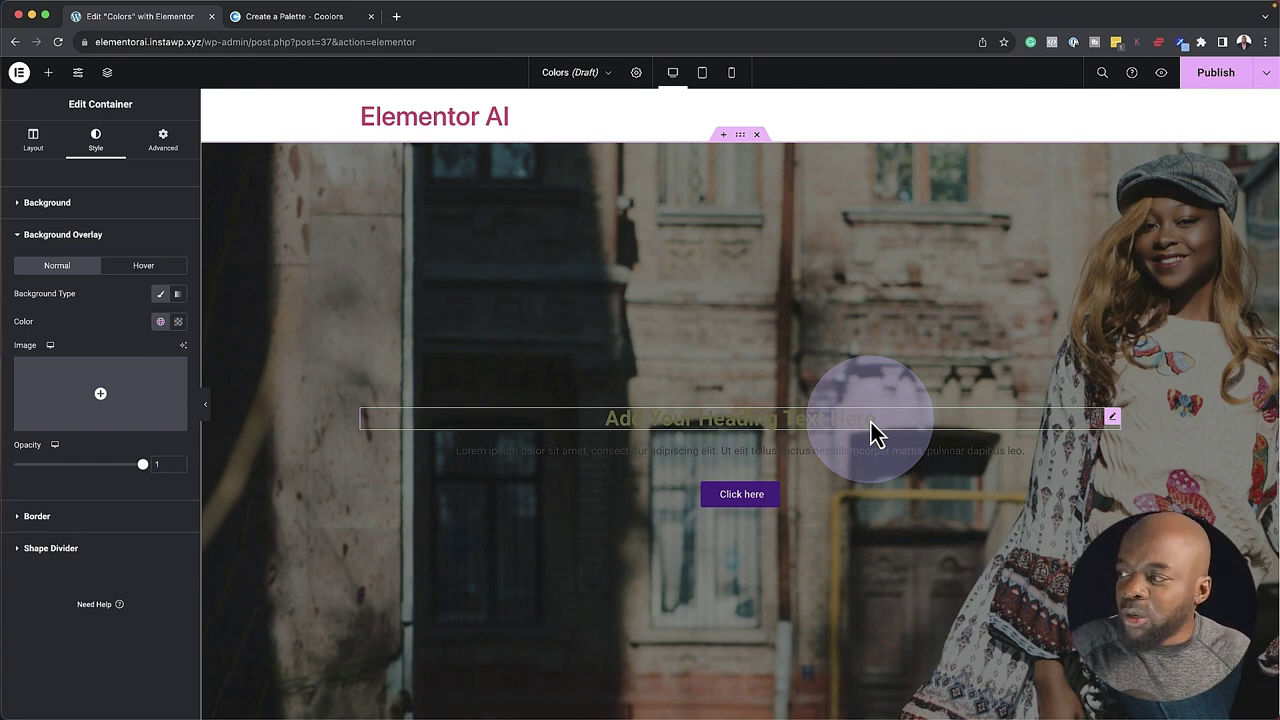
Set the hero heading's text color to the Bg color global color
left_click(1116, 418)
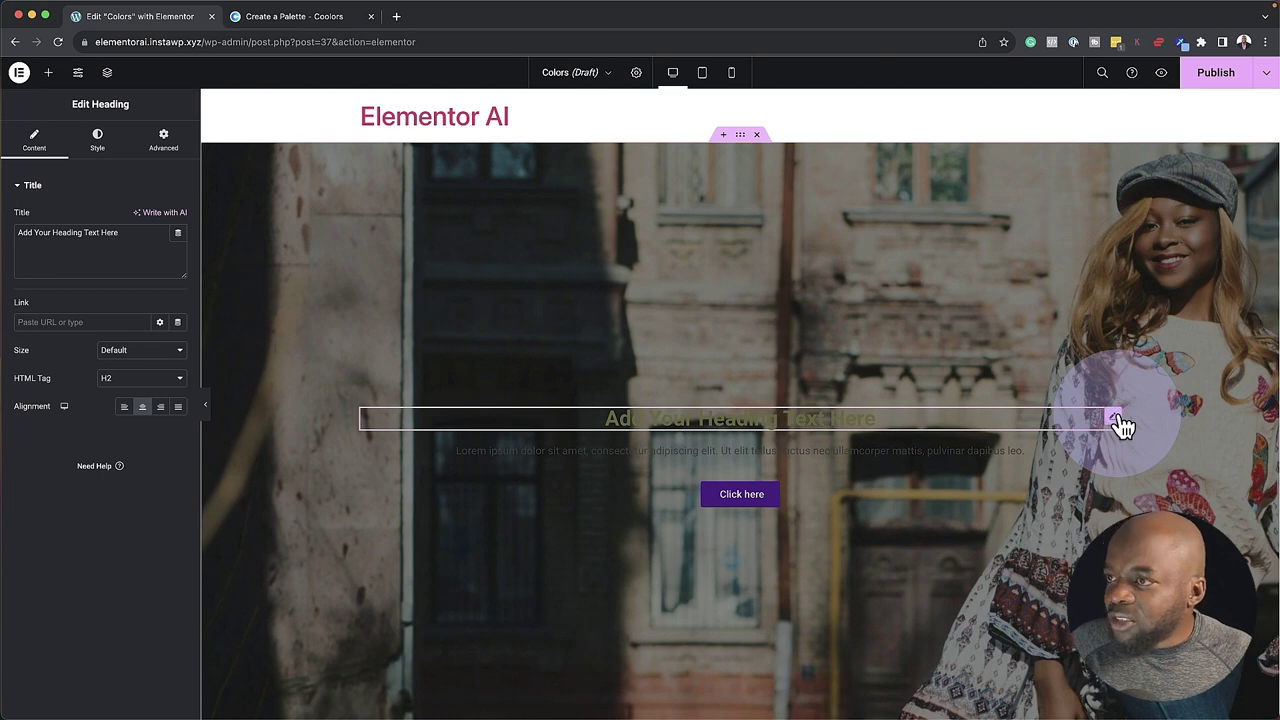
left_click(90, 143)
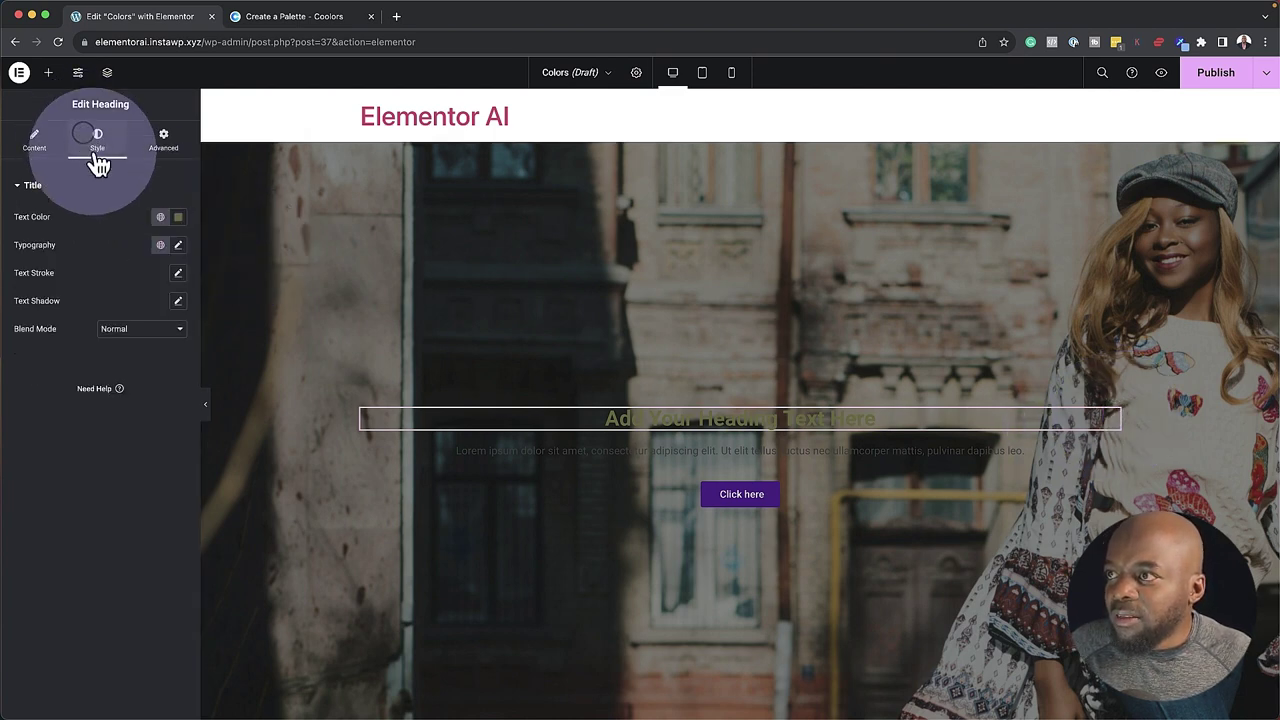
left_click(159, 218)
left_click(72, 326)
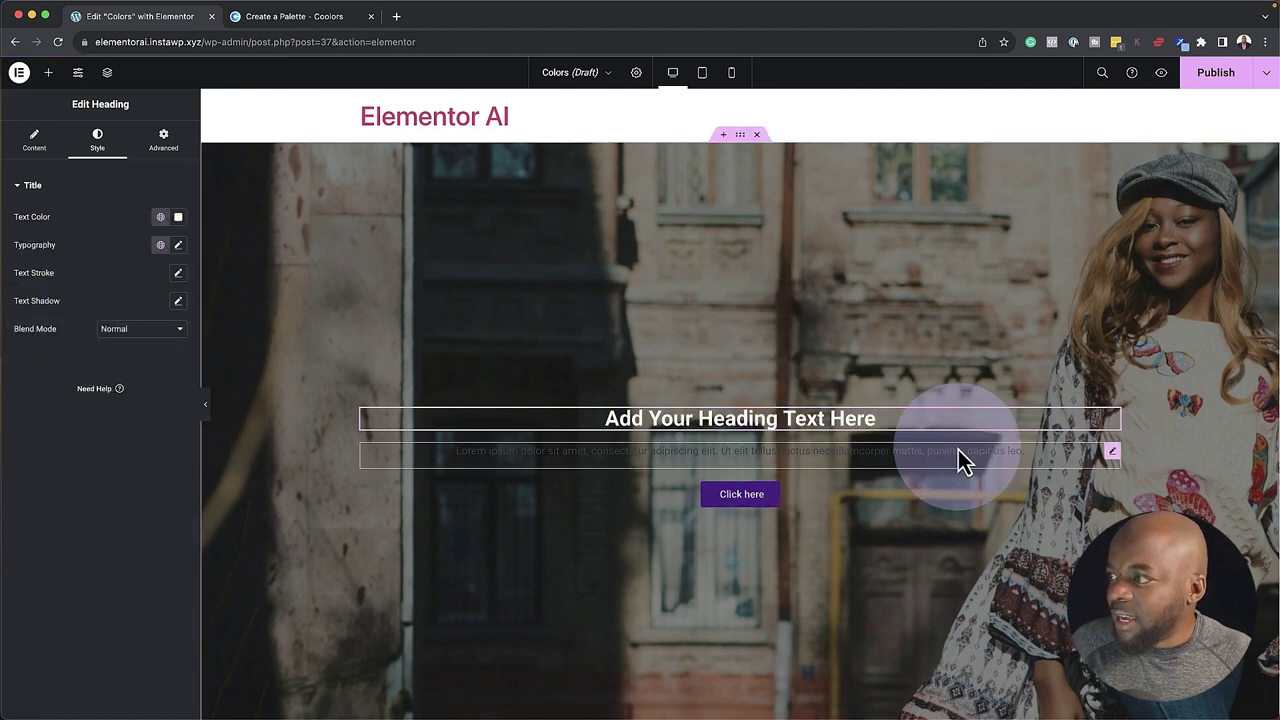
Set the text color of the paragraph below the heading to the Bg color global color
left_click(1112, 455)
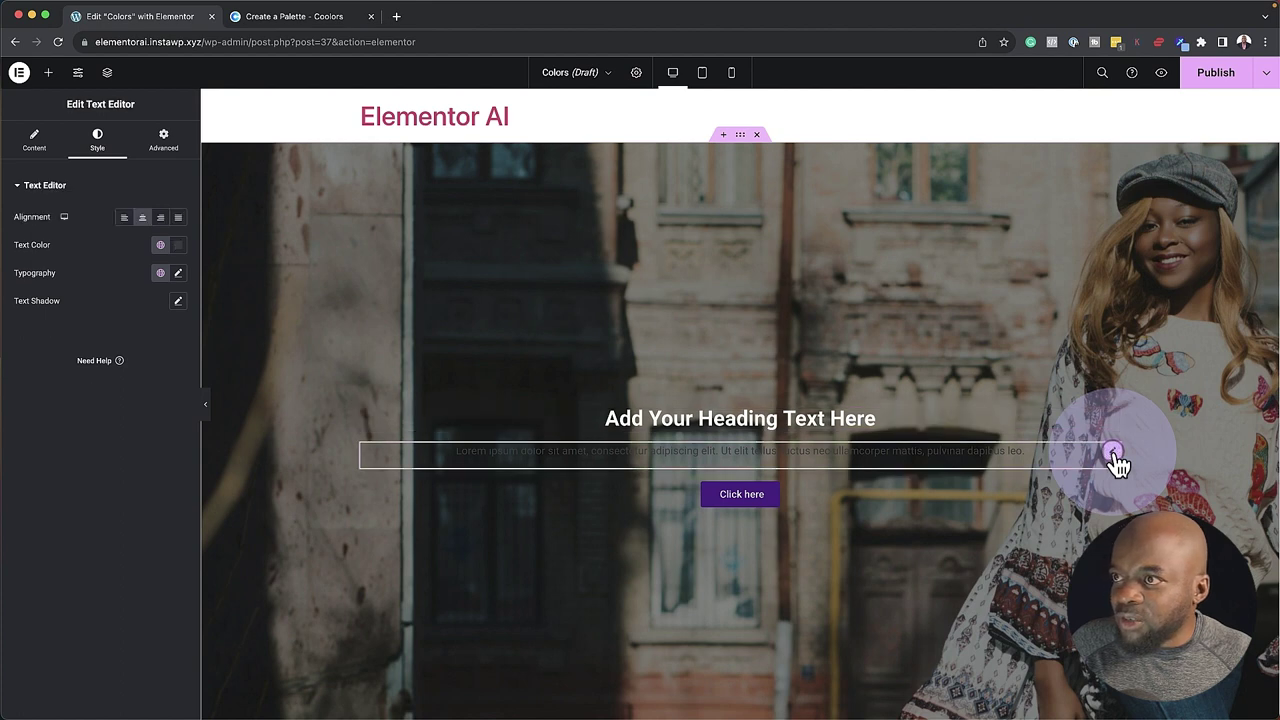
left_click(160, 245)
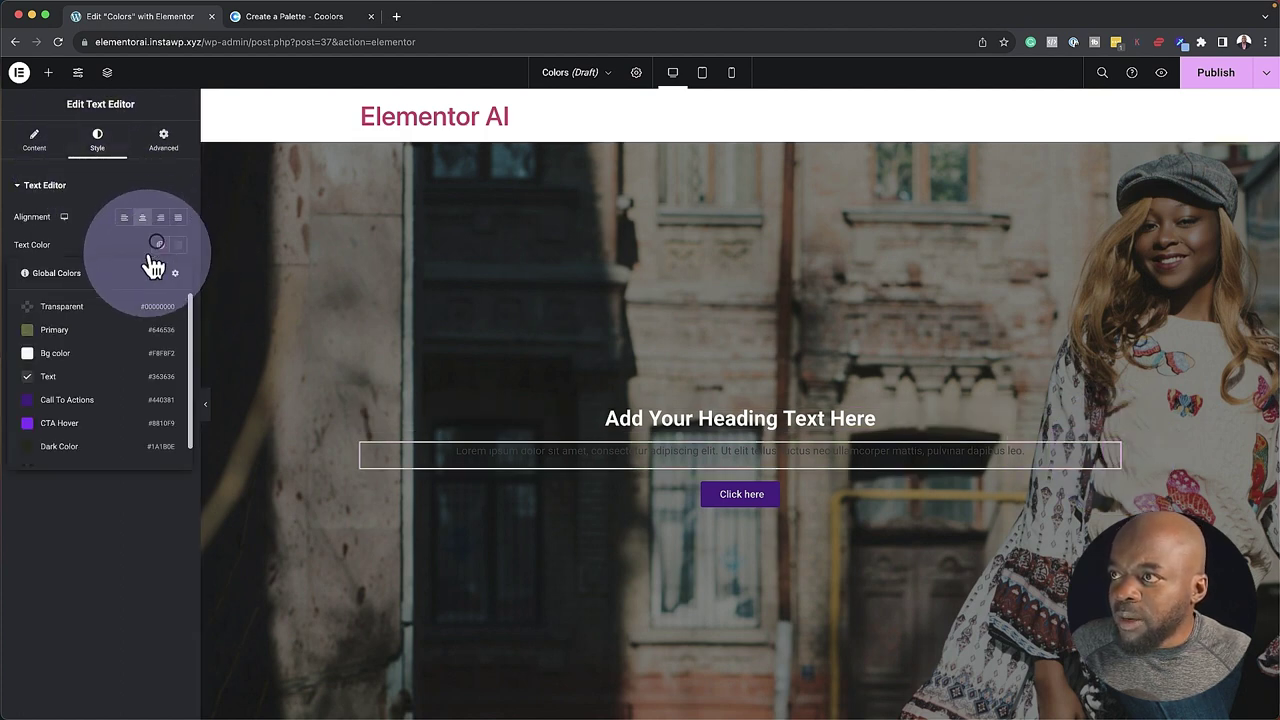
left_click(44, 360)
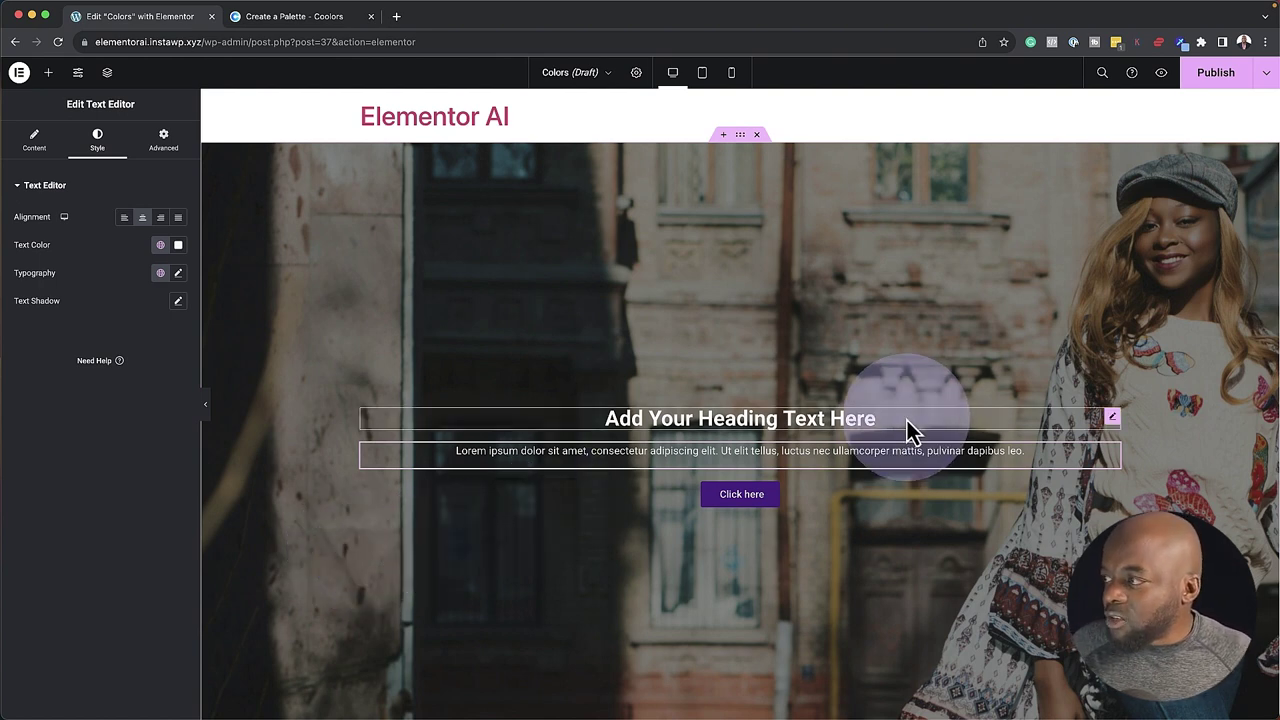
Open the site's global colors management from the paragraph's text color and add a new custom color entry
left_click(161, 247)
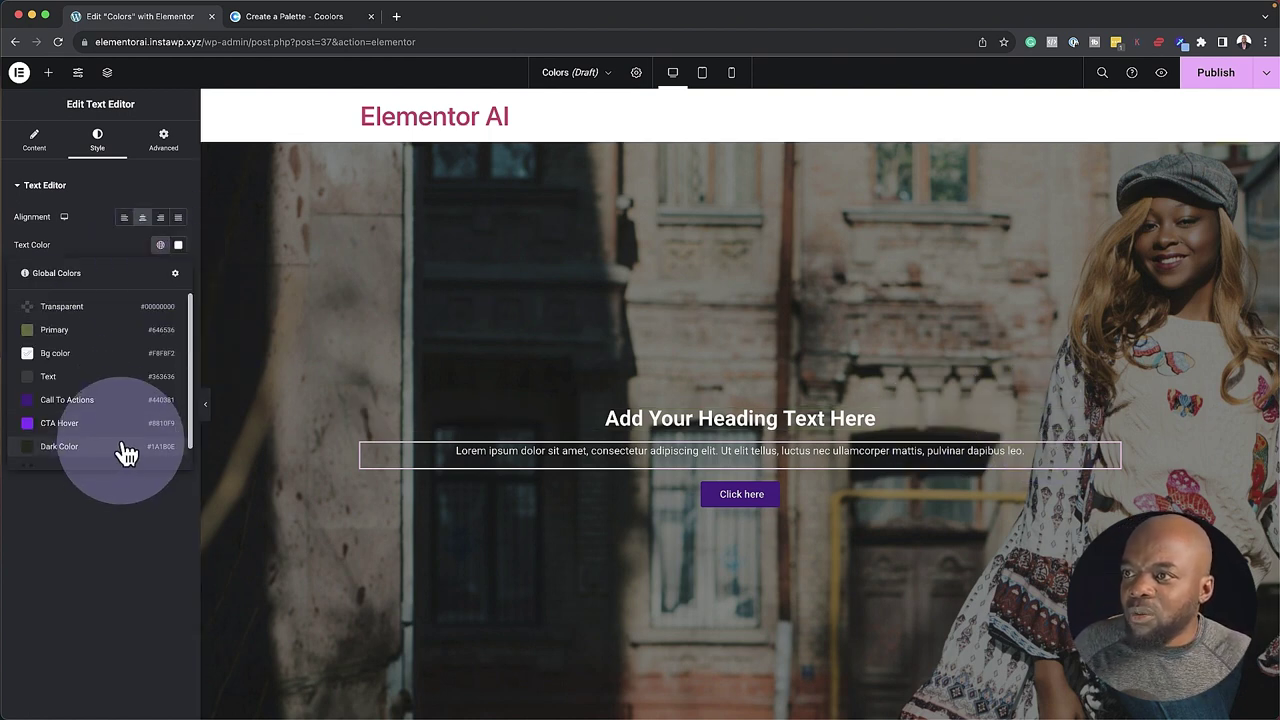
scroll(122, 450, "down", 1)
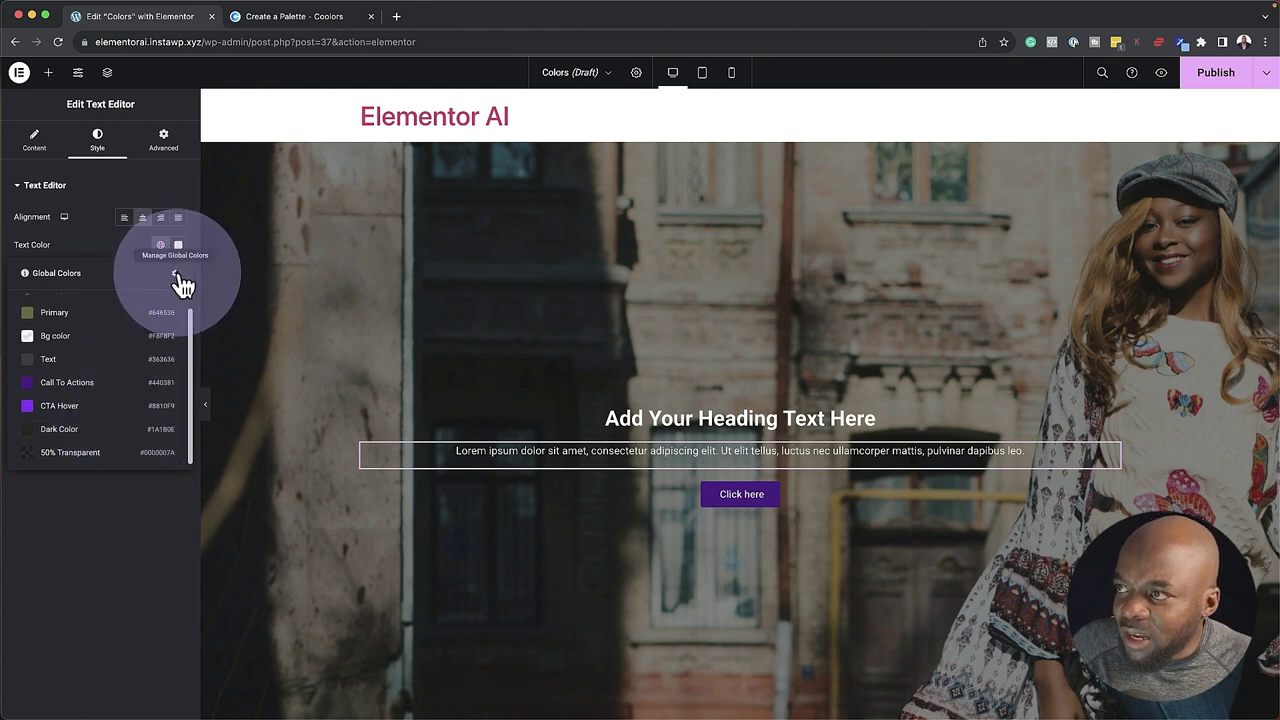
left_click(176, 276)
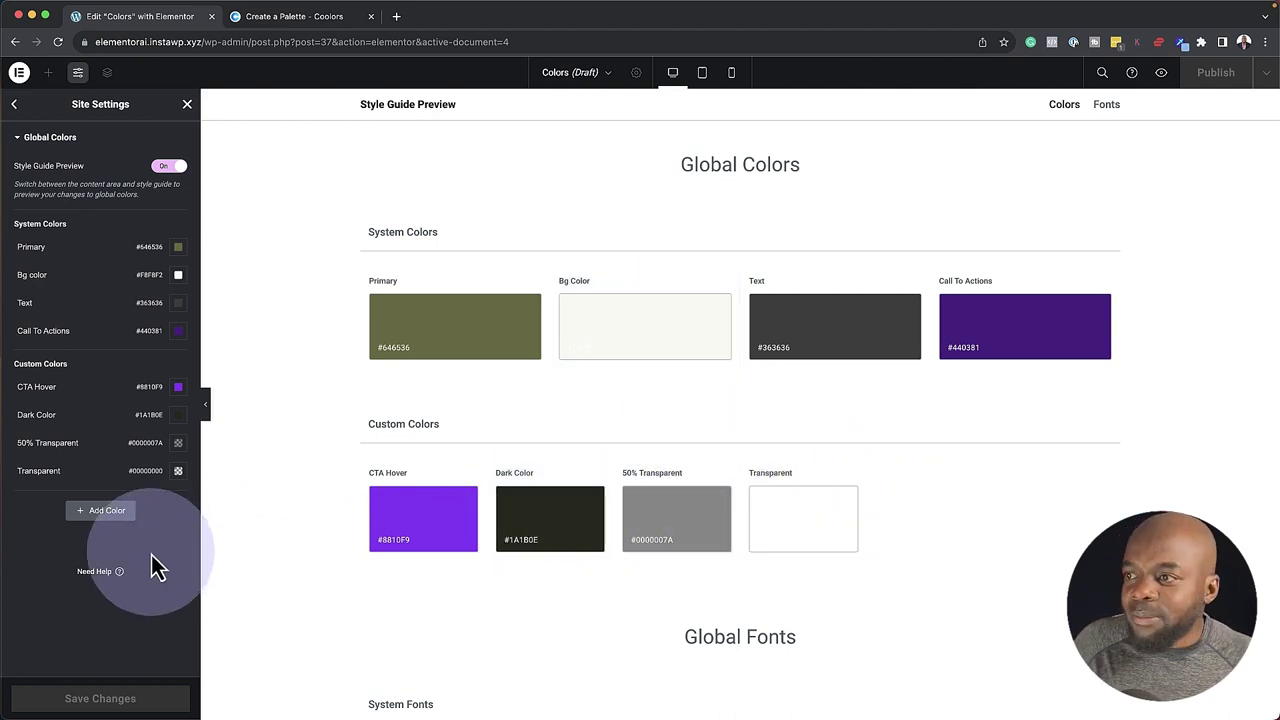
left_click(117, 515)
left_click(37, 500)
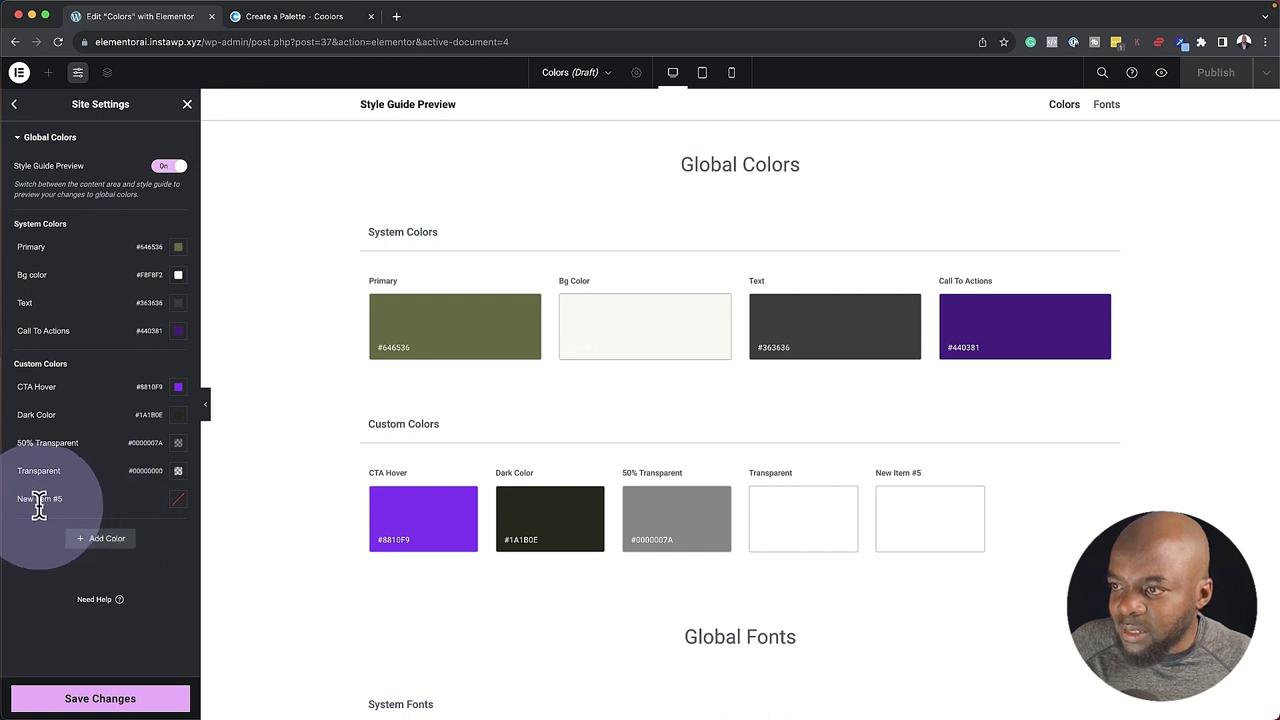
triple_click(28, 500)
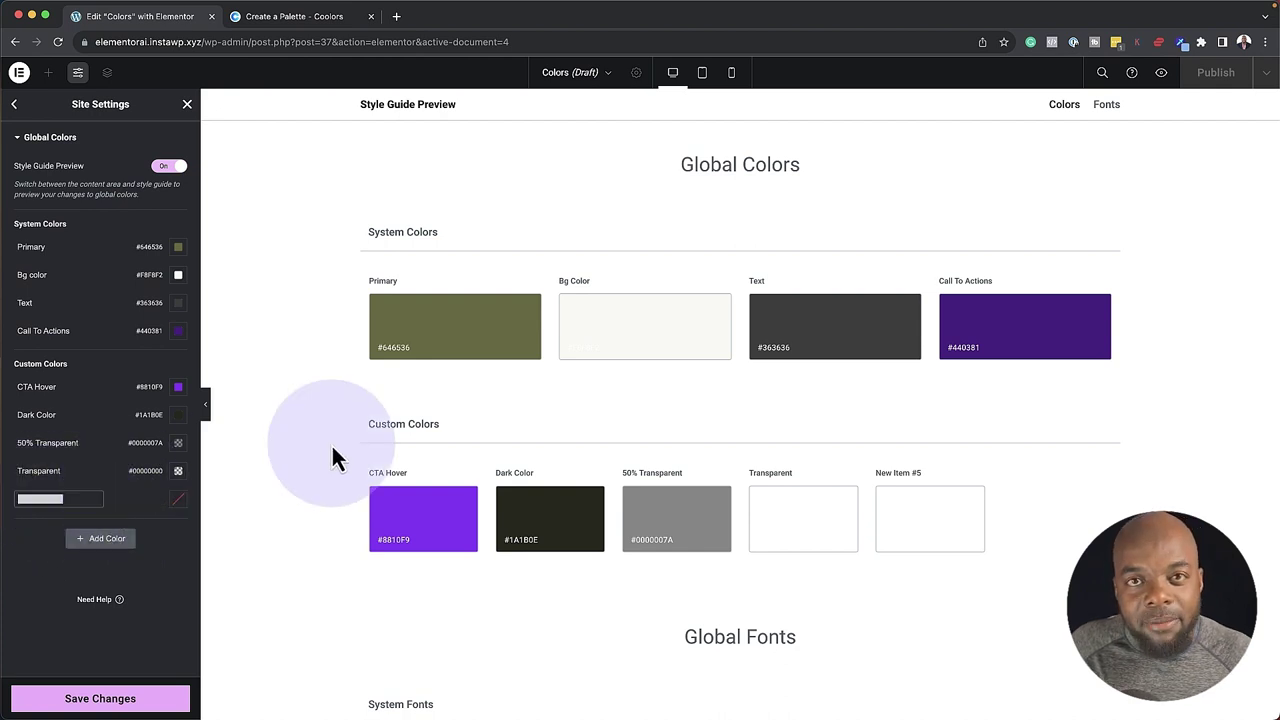
Change the Primary global color to the darker olive #4F5028 from the style guide preview
left_click(500, 343)
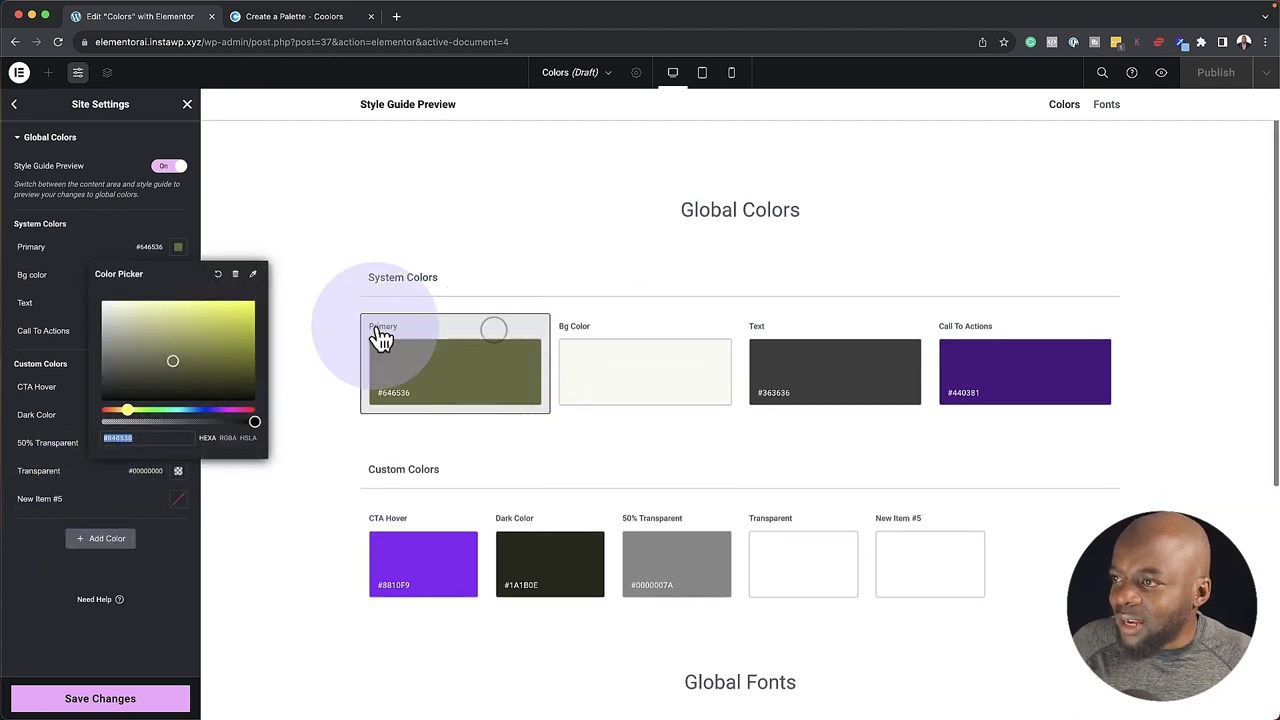
left_click_drag(180, 368, 178, 369)
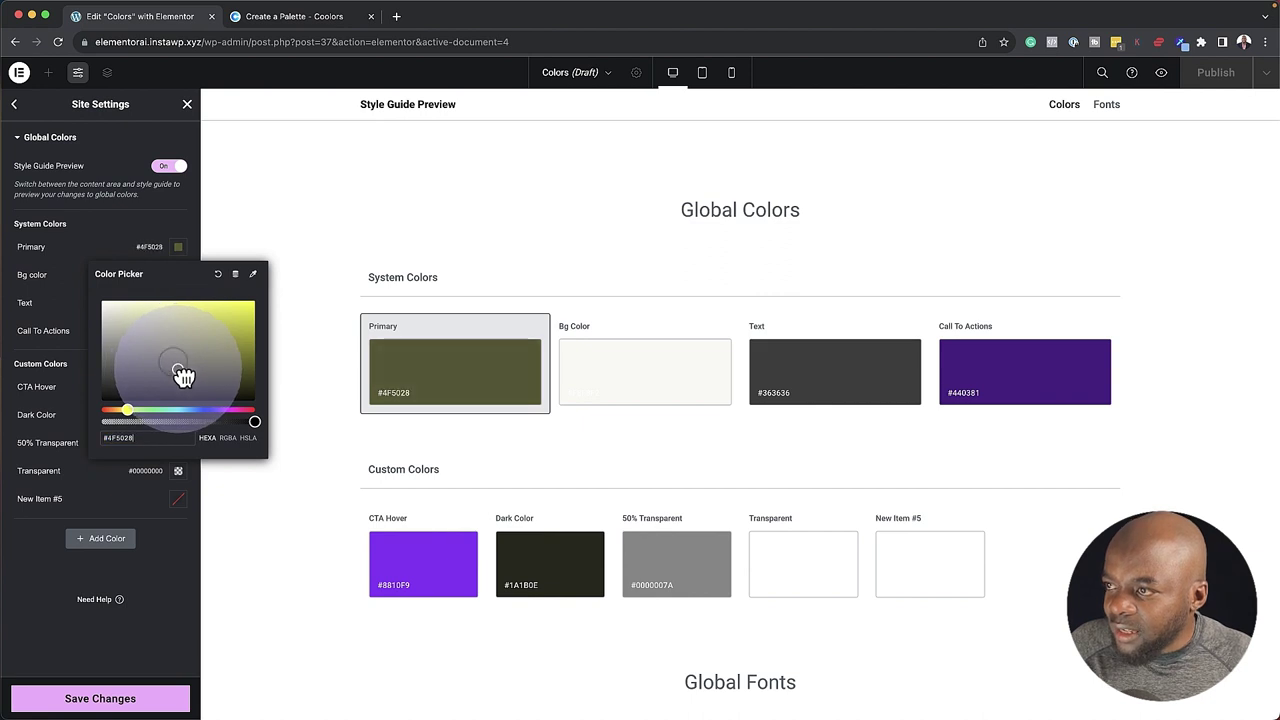
left_click(455, 342)
left_click(335, 268)
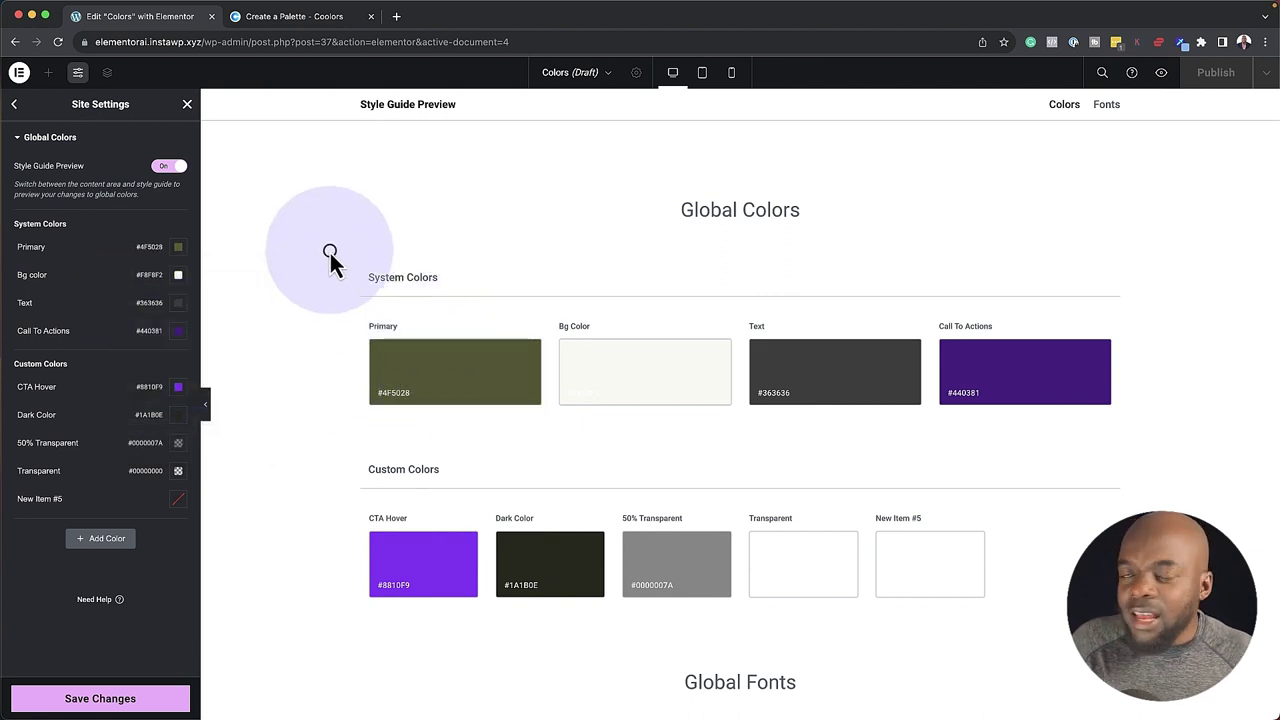